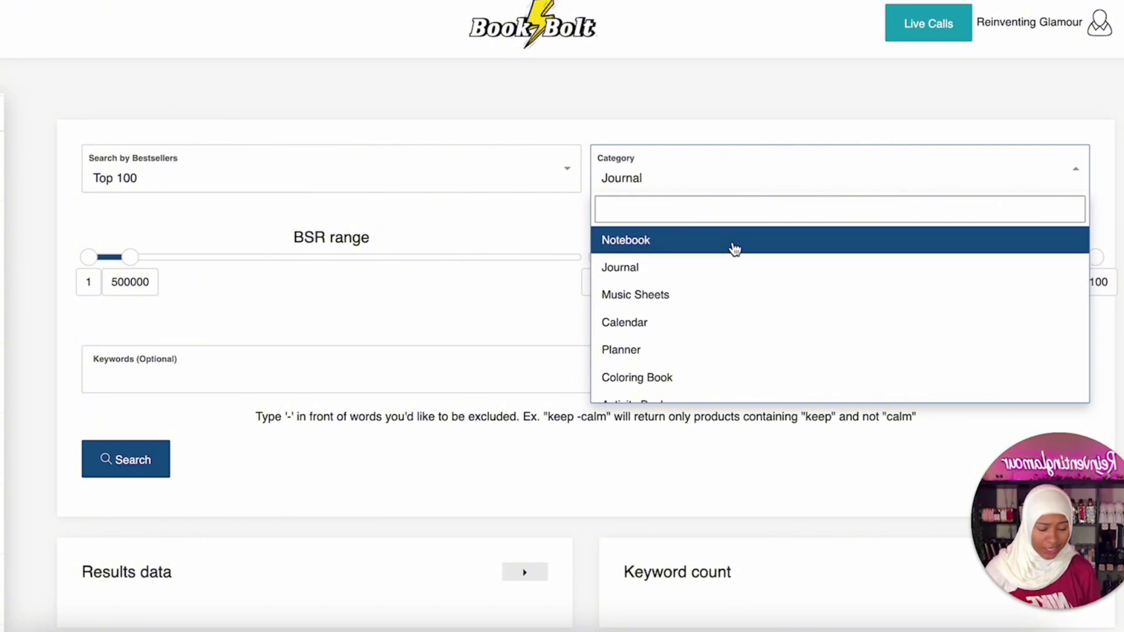
Look through the product categories available for the bestseller search.
{"action": "scroll", "coordinate": [744, 322], "scroll_direction": "down", "scroll_amount": 3}
{"action": "scroll", "coordinate": [746, 324], "scroll_direction": "down", "scroll_amount": 1}
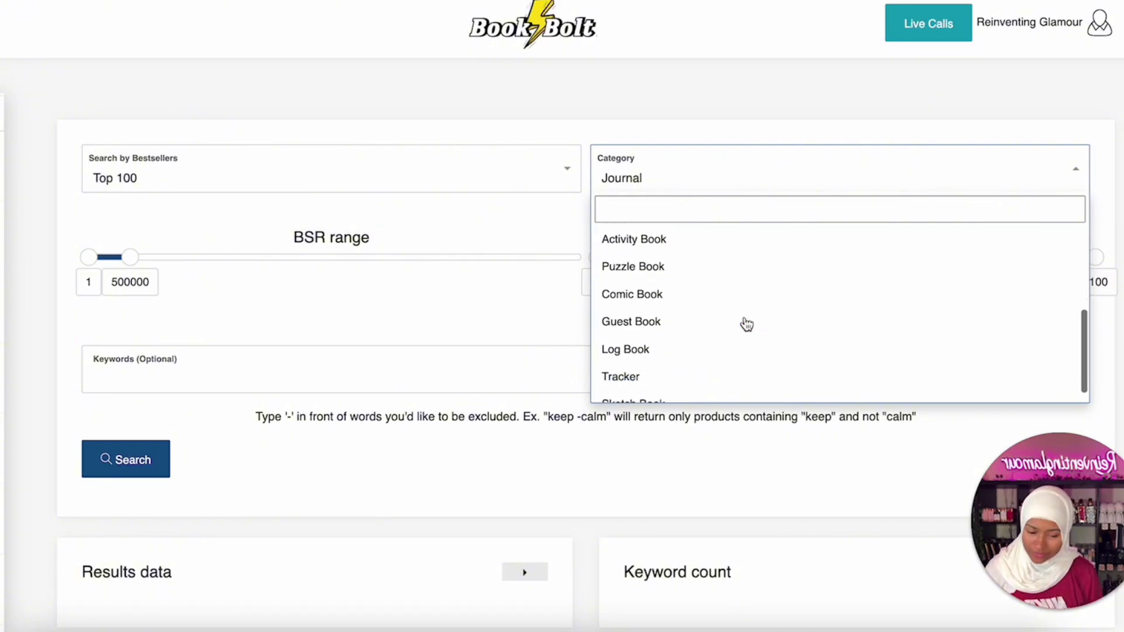
{"action": "scroll", "coordinate": [747, 324], "scroll_direction": "down", "scroll_amount": 1}
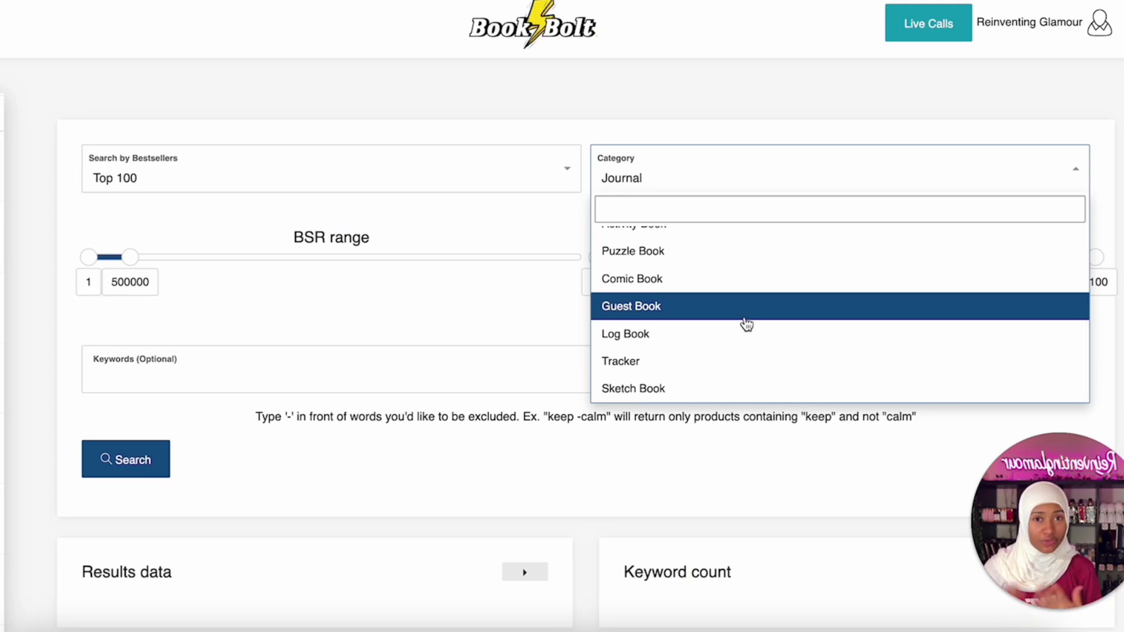
{"action": "scroll", "coordinate": [744, 324], "scroll_direction": "up", "scroll_amount": 4}
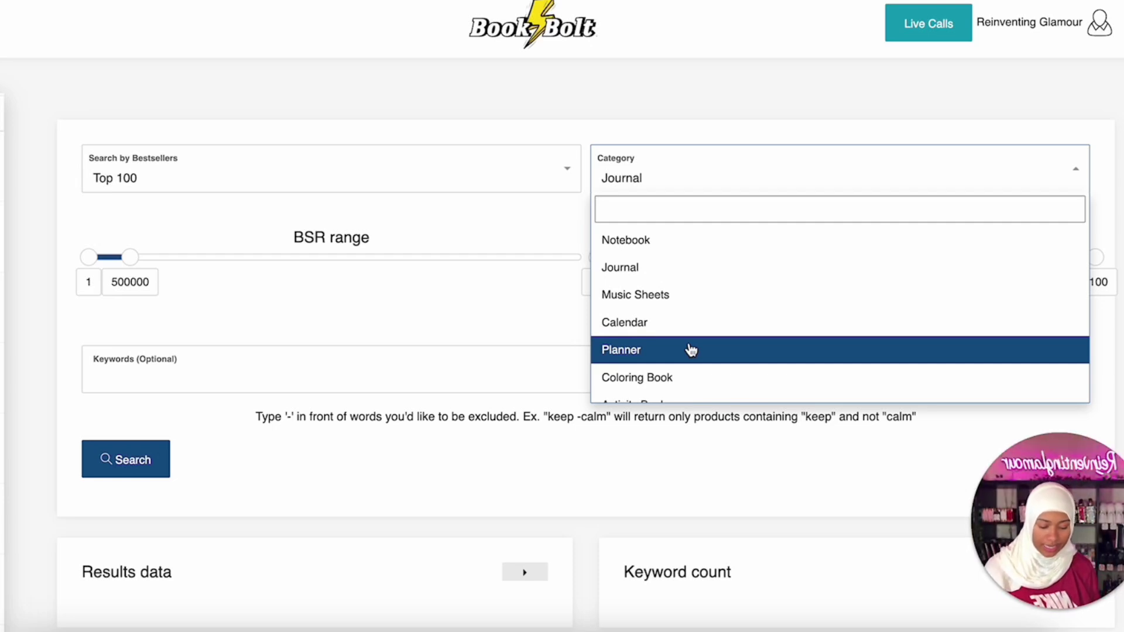
Run the bestseller search with the keyword Business Journal.
{"action": "scroll", "coordinate": [692, 349], "scroll_direction": "down", "scroll_amount": 2}
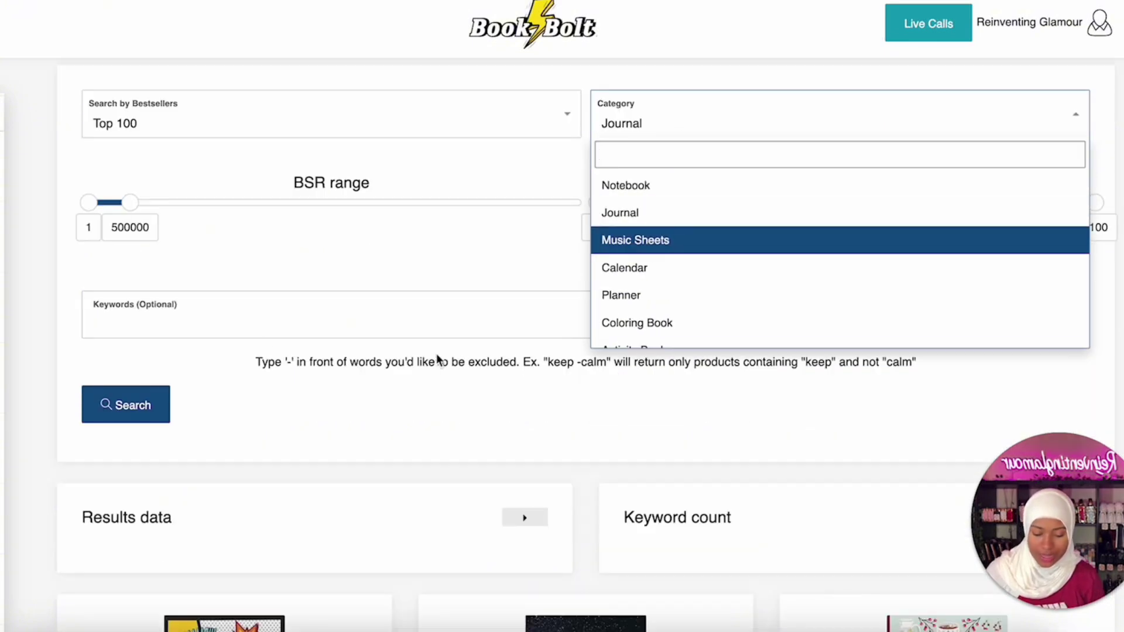
{"action": "left_click", "coordinate": [234, 333]}
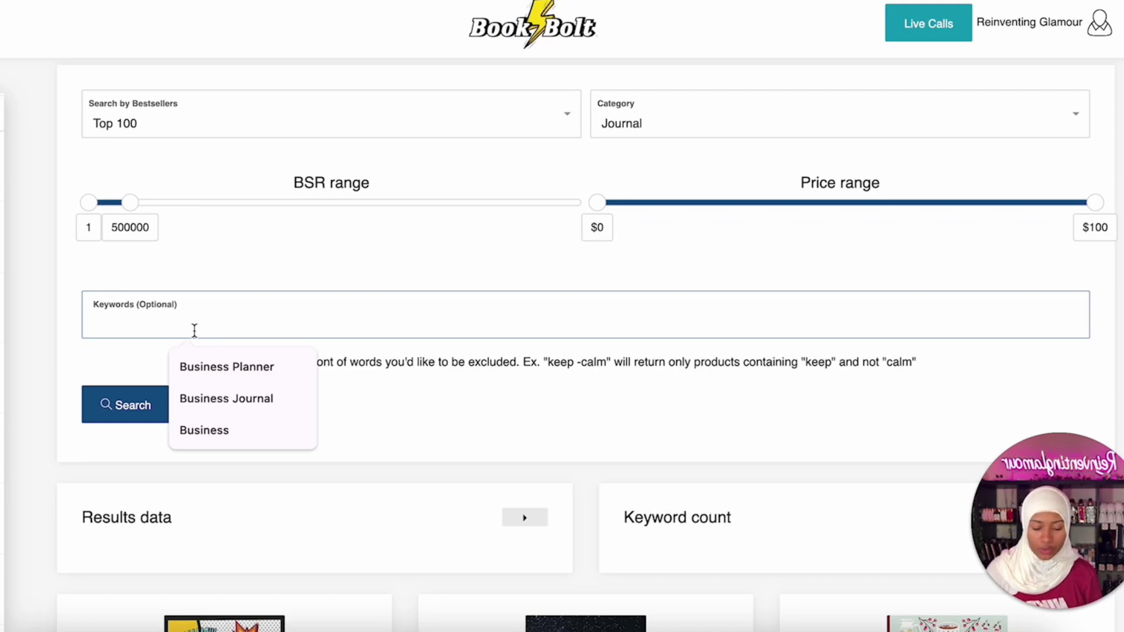
{"action": "type", "text": "business"}
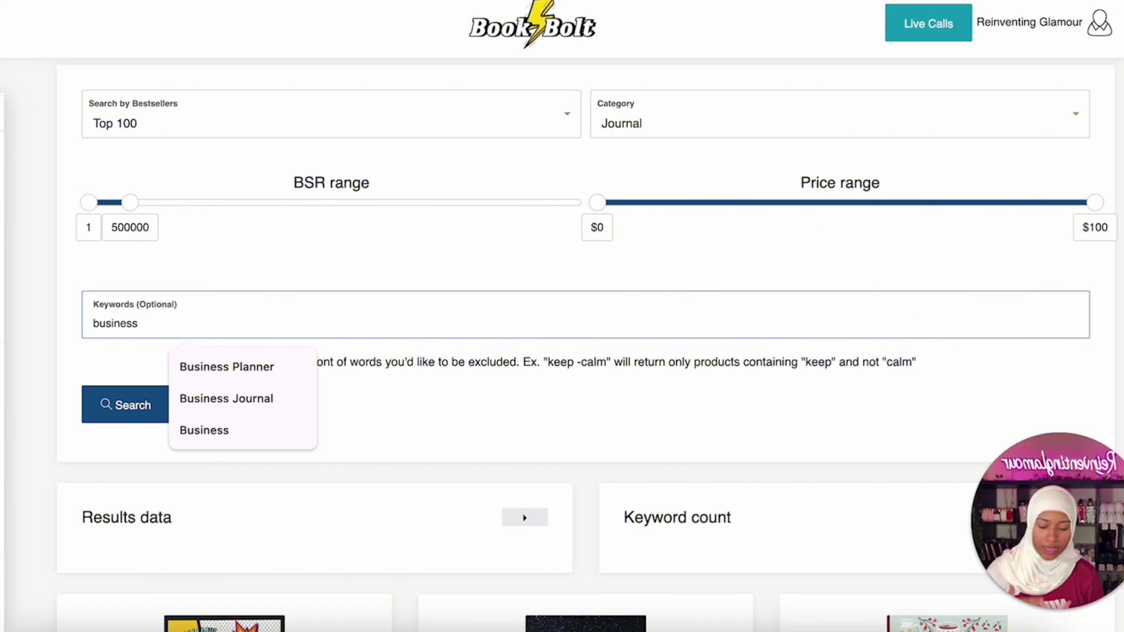
{"action": "left_click", "coordinate": [294, 398]}
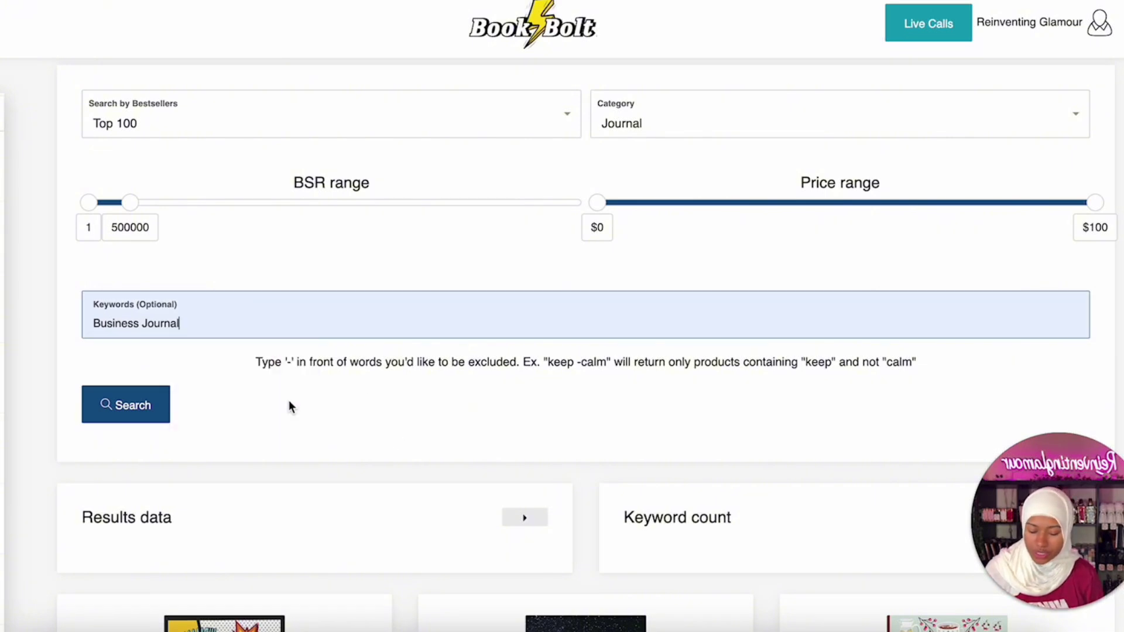
{"action": "scroll", "coordinate": [289, 399], "scroll_direction": "down", "scroll_amount": 1}
{"action": "scroll", "coordinate": [265, 334], "scroll_direction": "down", "scroll_amount": 1}
{"action": "left_click", "coordinate": [141, 237]}
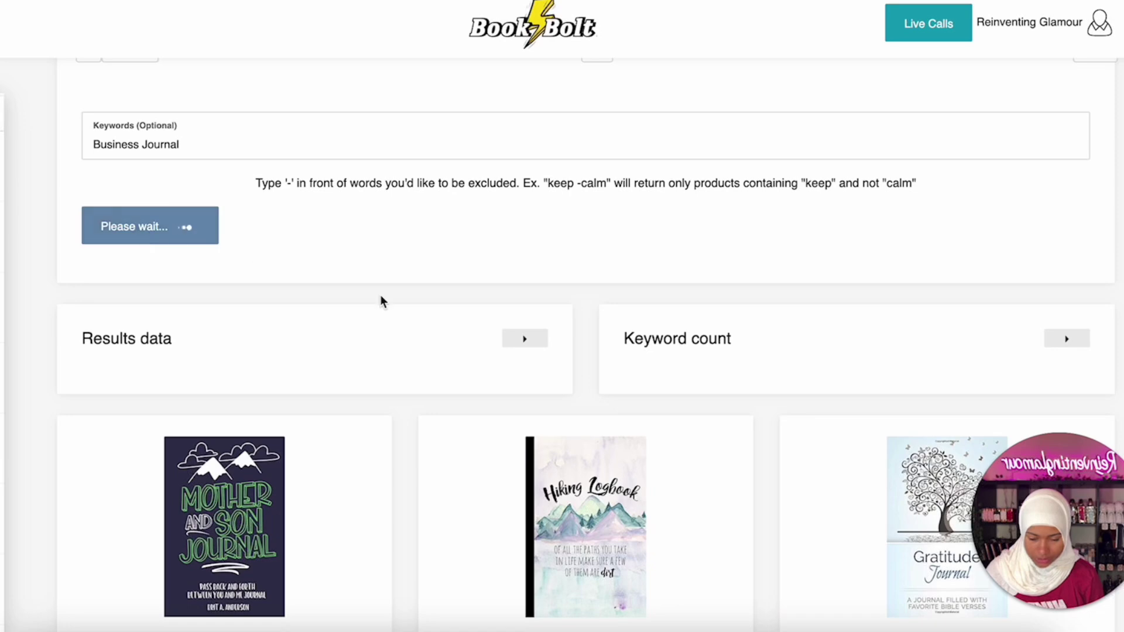
Examine the first row of journal results, comparing ratings, publication date, price, BSR and estimated monthly sales.
{"action": "scroll", "coordinate": [596, 323], "scroll_direction": "down", "scroll_amount": 3}
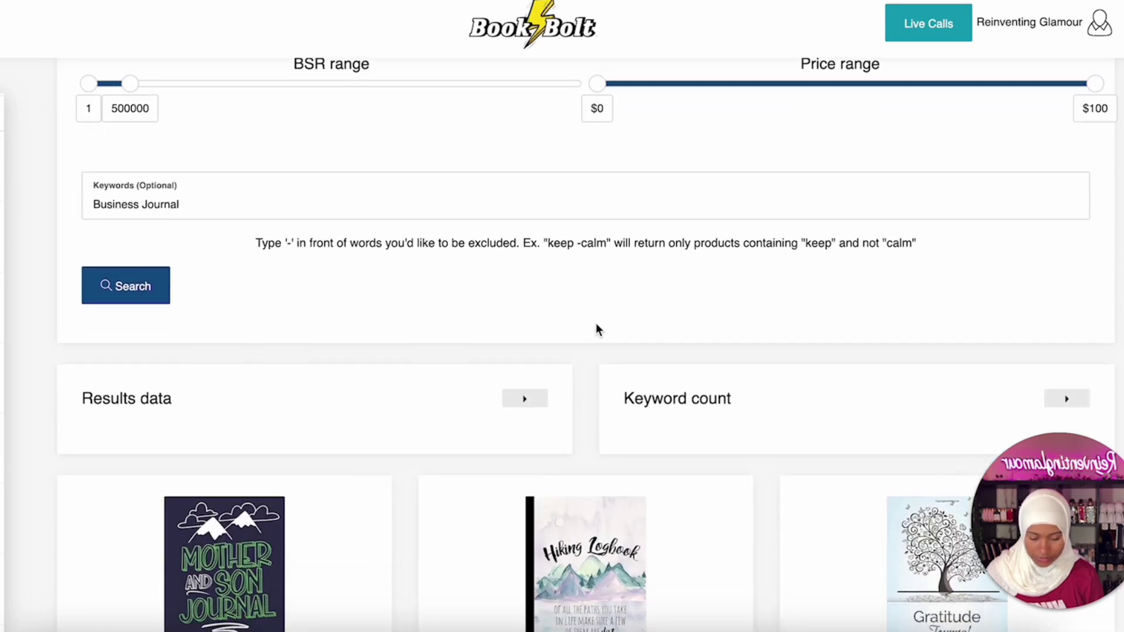
{"action": "scroll", "coordinate": [596, 323], "scroll_direction": "down", "scroll_amount": 5}
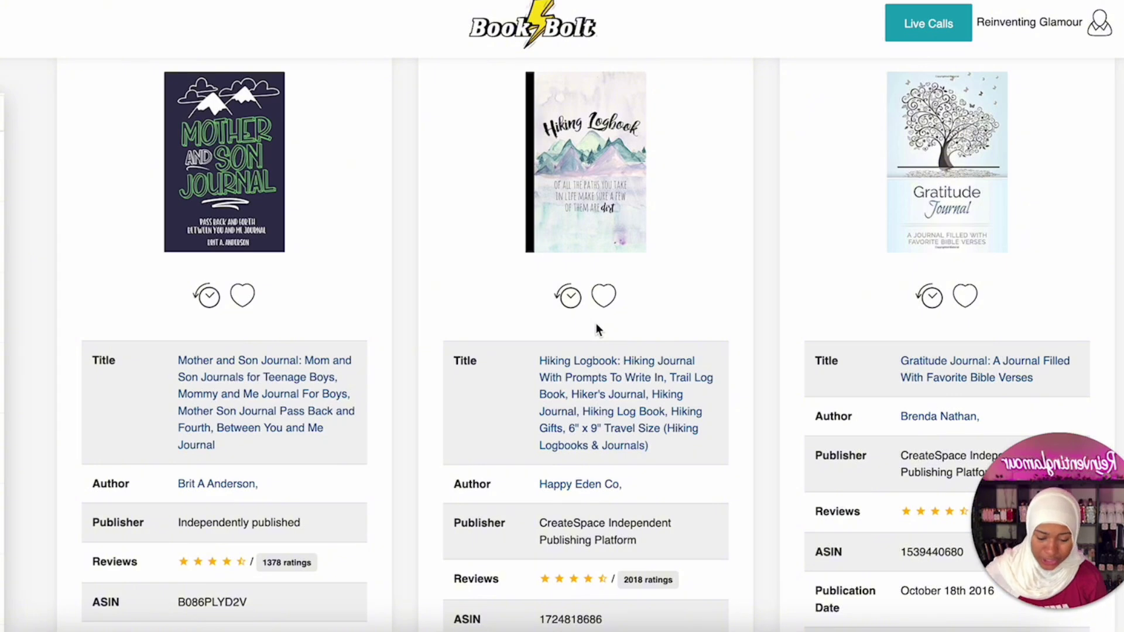
{"action": "scroll", "coordinate": [596, 323], "scroll_direction": "down", "scroll_amount": 1}
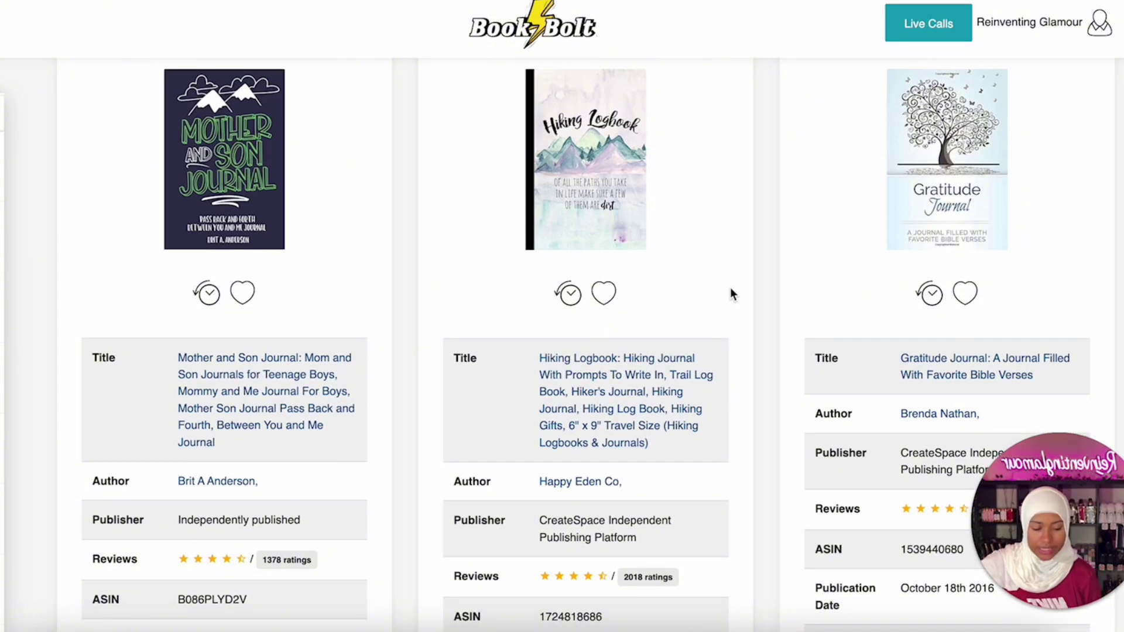
{"action": "scroll", "coordinate": [825, 318], "scroll_direction": "down", "scroll_amount": 2}
{"action": "scroll", "coordinate": [843, 314], "scroll_direction": "up", "scroll_amount": 3}
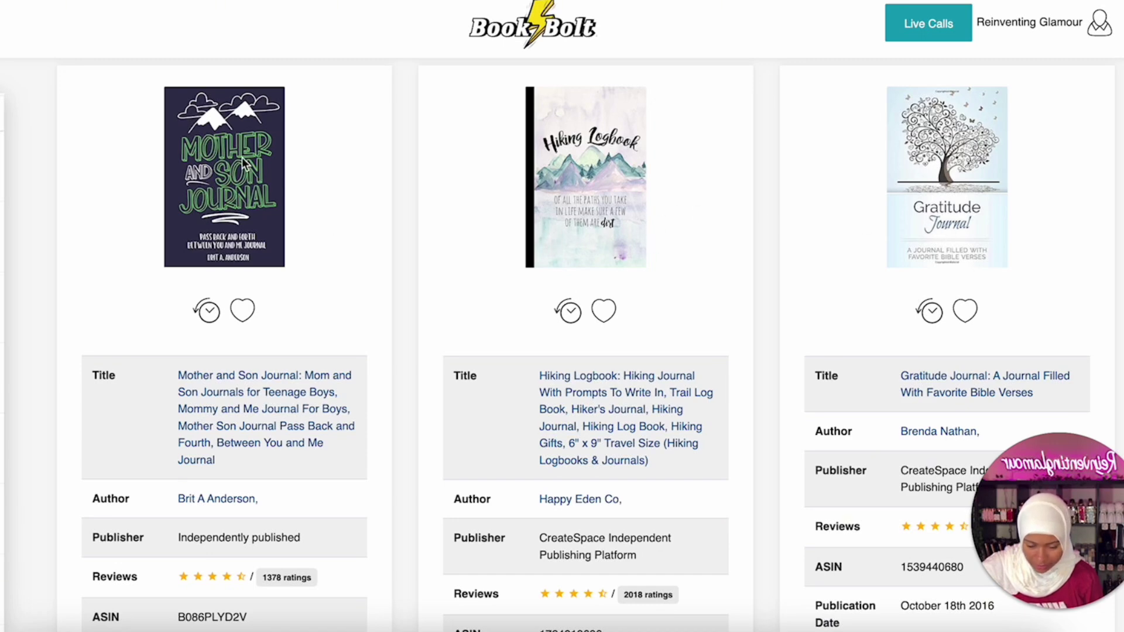
{"action": "scroll", "coordinate": [364, 303], "scroll_direction": "down", "scroll_amount": 6}
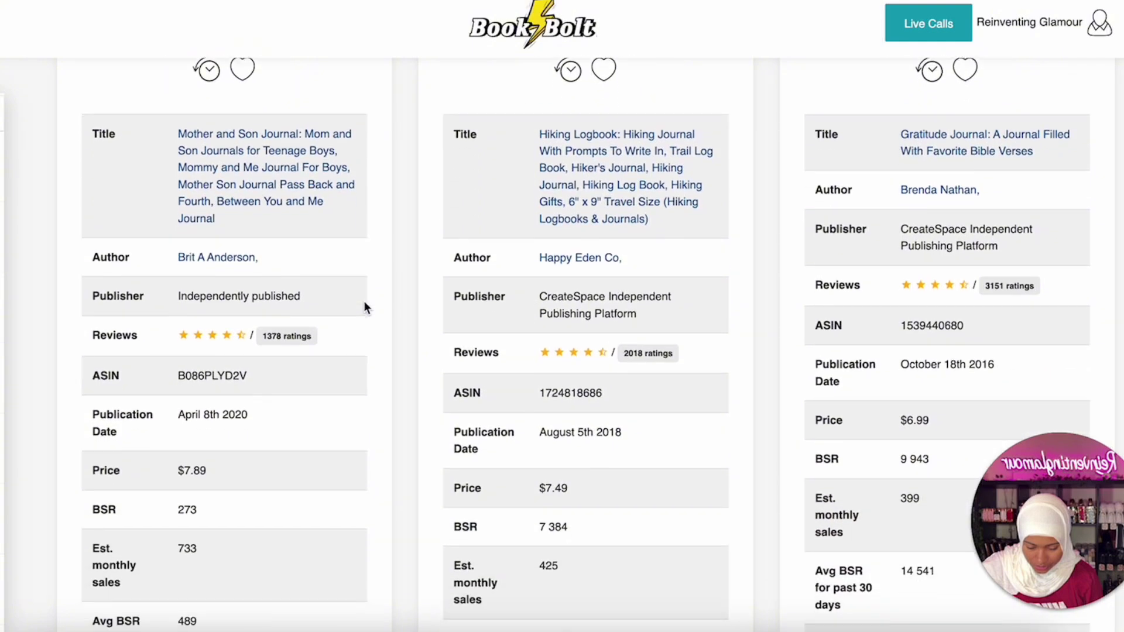
{"action": "scroll", "coordinate": [293, 403], "scroll_direction": "down", "scroll_amount": 3}
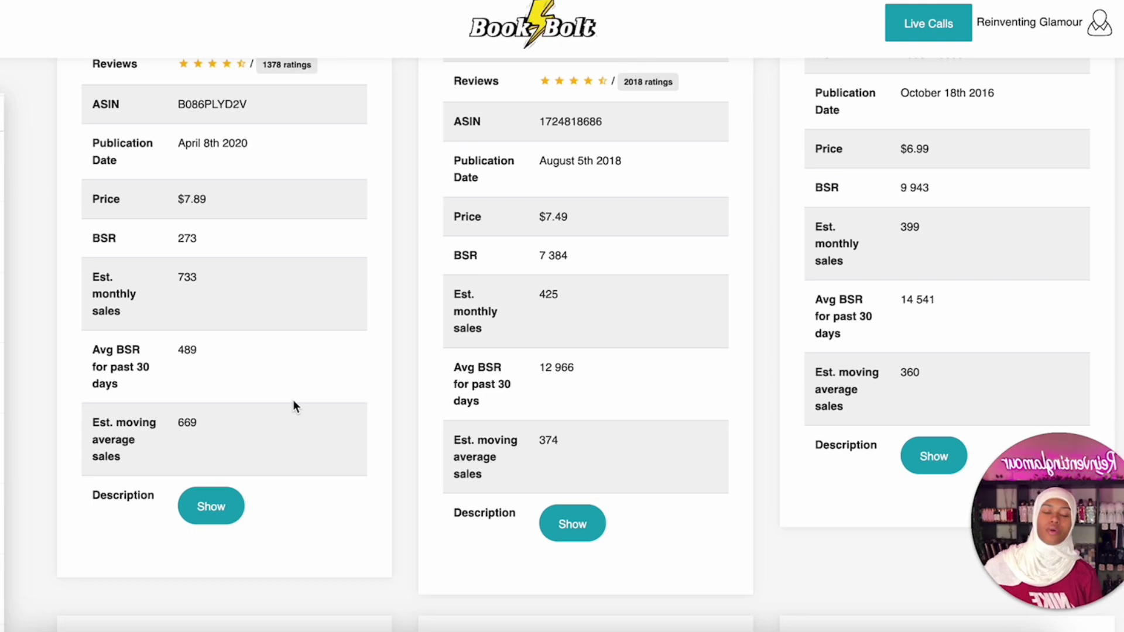
{"action": "scroll", "coordinate": [292, 399], "scroll_direction": "down", "scroll_amount": 1}
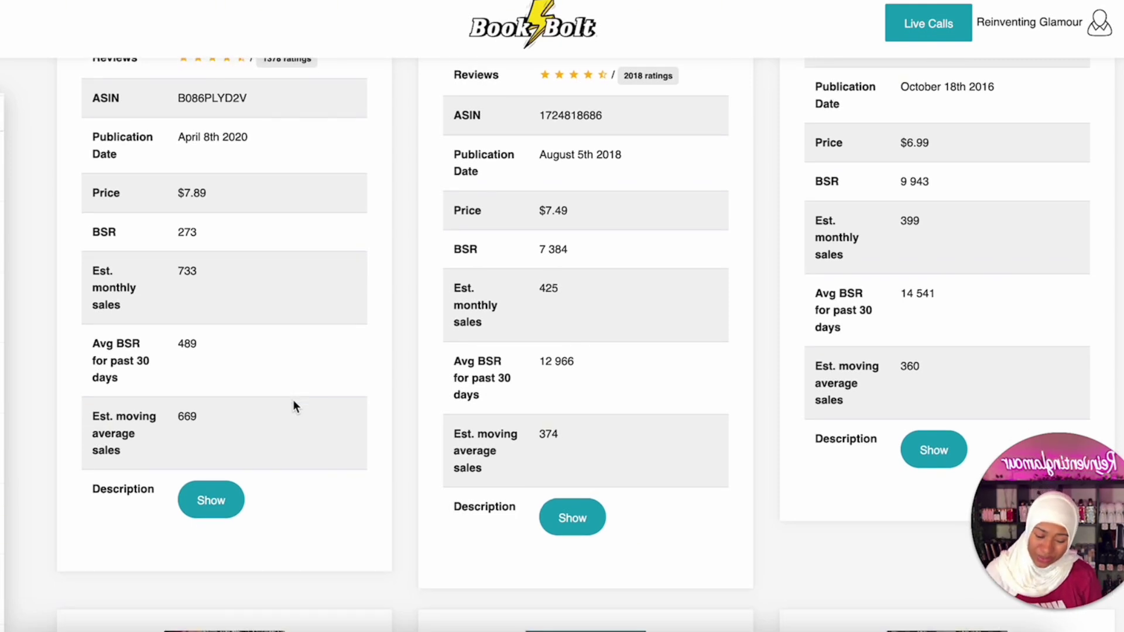
{"action": "scroll", "coordinate": [295, 406], "scroll_direction": "up", "scroll_amount": 1}
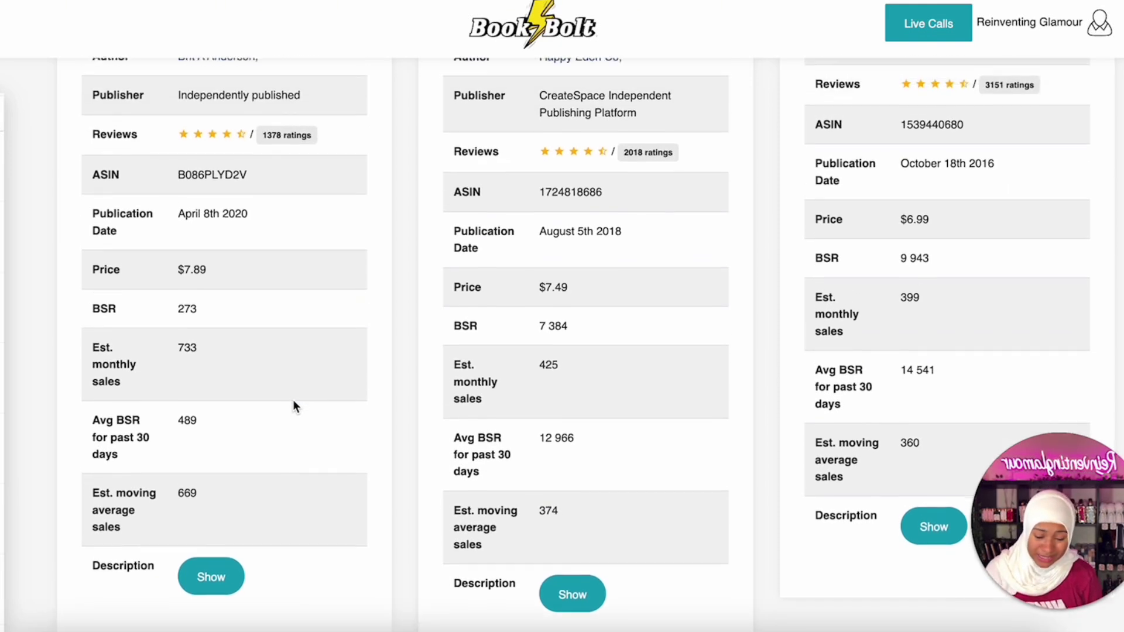
{"action": "scroll", "coordinate": [293, 401], "scroll_direction": "down", "scroll_amount": 1}
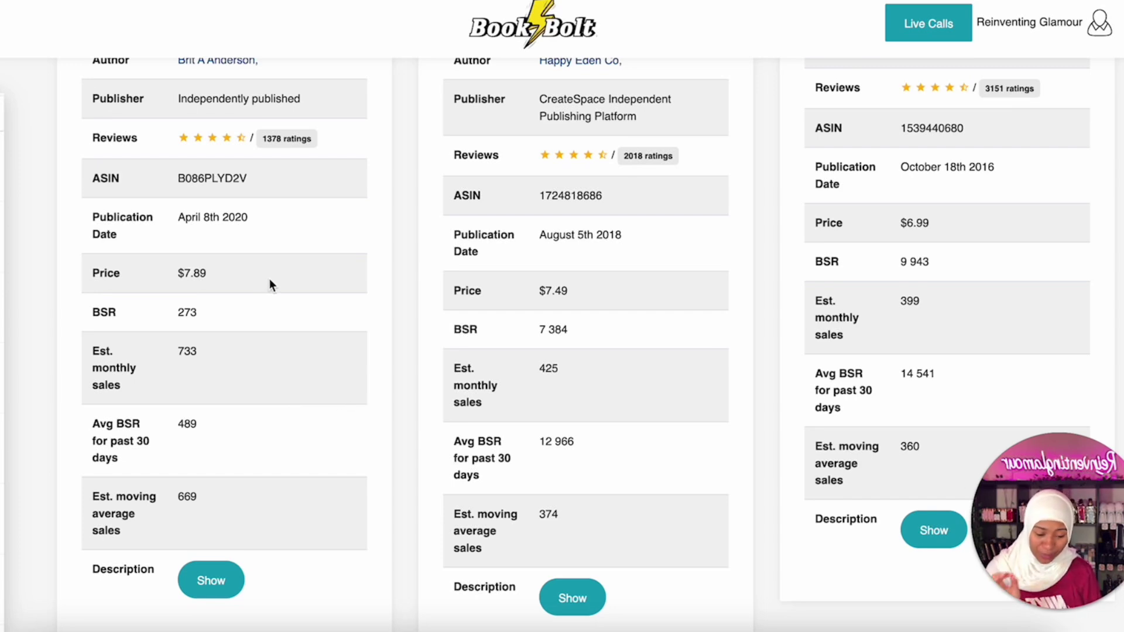
Compare price, BSR and estimated sales of the Wreck It Journal, Father and Son Journal and Mom, What's Your Story? listings.
{"action": "scroll", "coordinate": [624, 266], "scroll_direction": "down", "scroll_amount": 10}
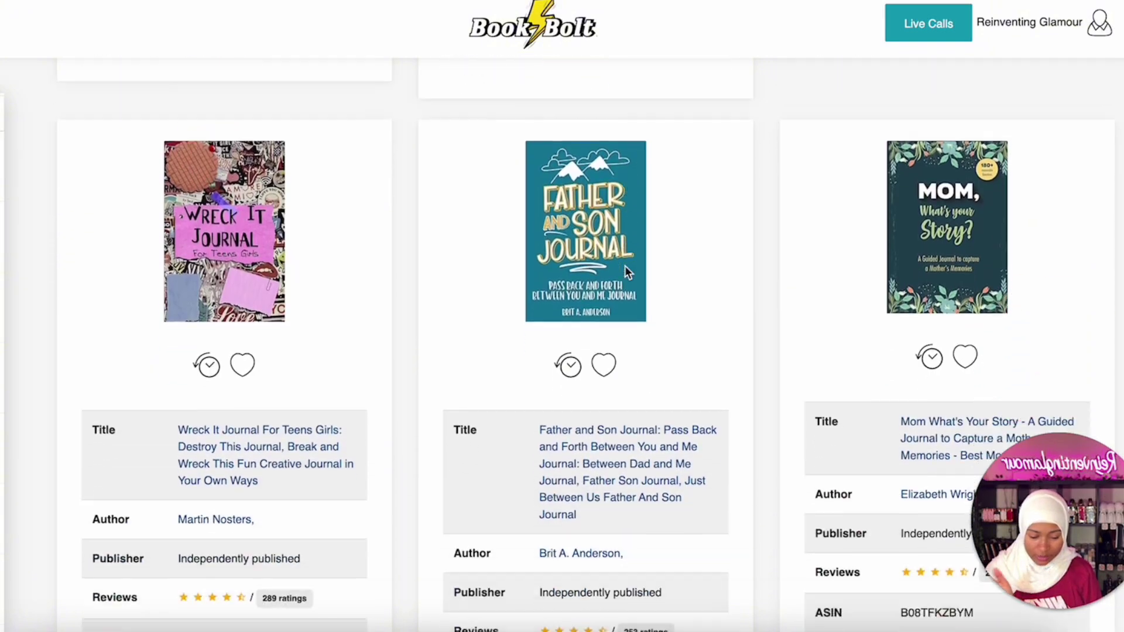
{"action": "scroll", "coordinate": [625, 266], "scroll_direction": "down", "scroll_amount": 5}
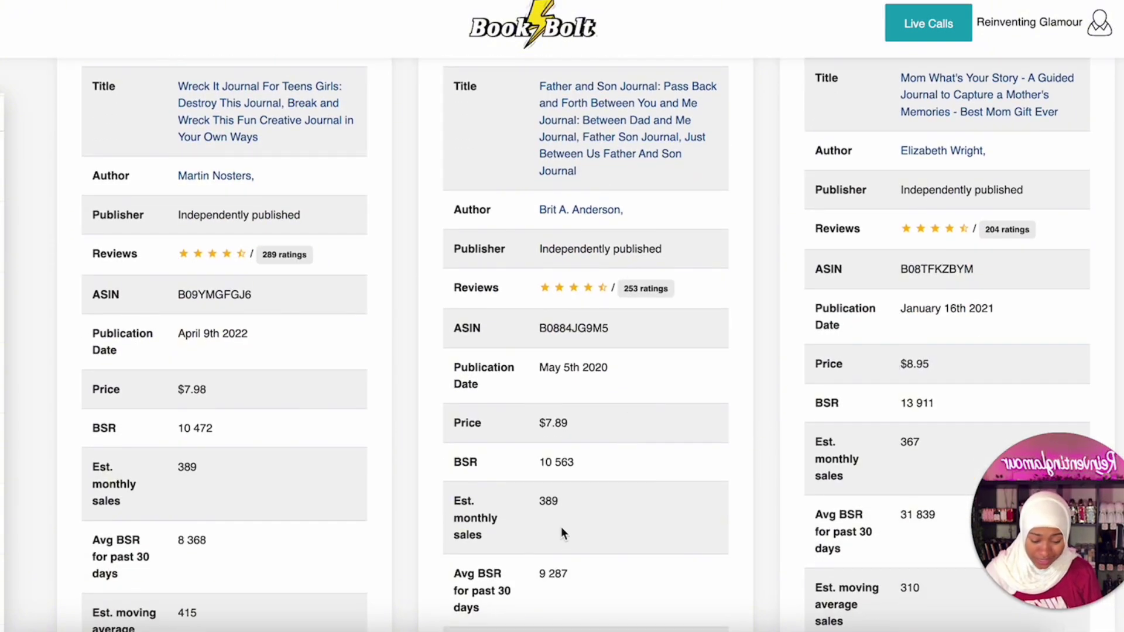
{"action": "scroll", "coordinate": [278, 478], "scroll_direction": "up", "scroll_amount": 1}
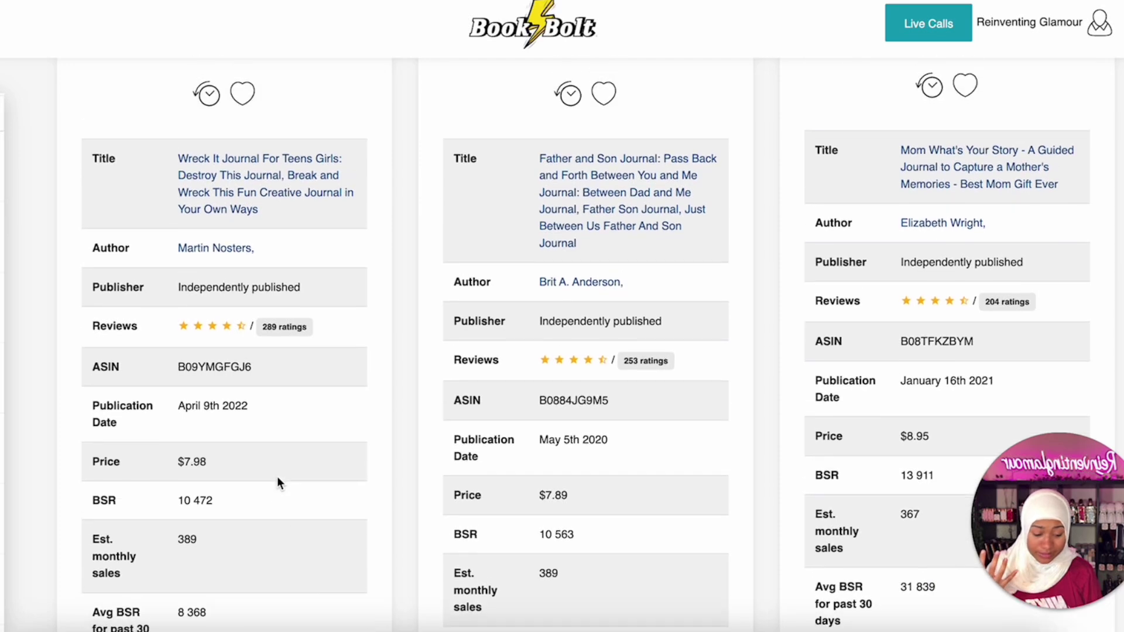
{"action": "scroll", "coordinate": [278, 478], "scroll_direction": "down", "scroll_amount": 1}
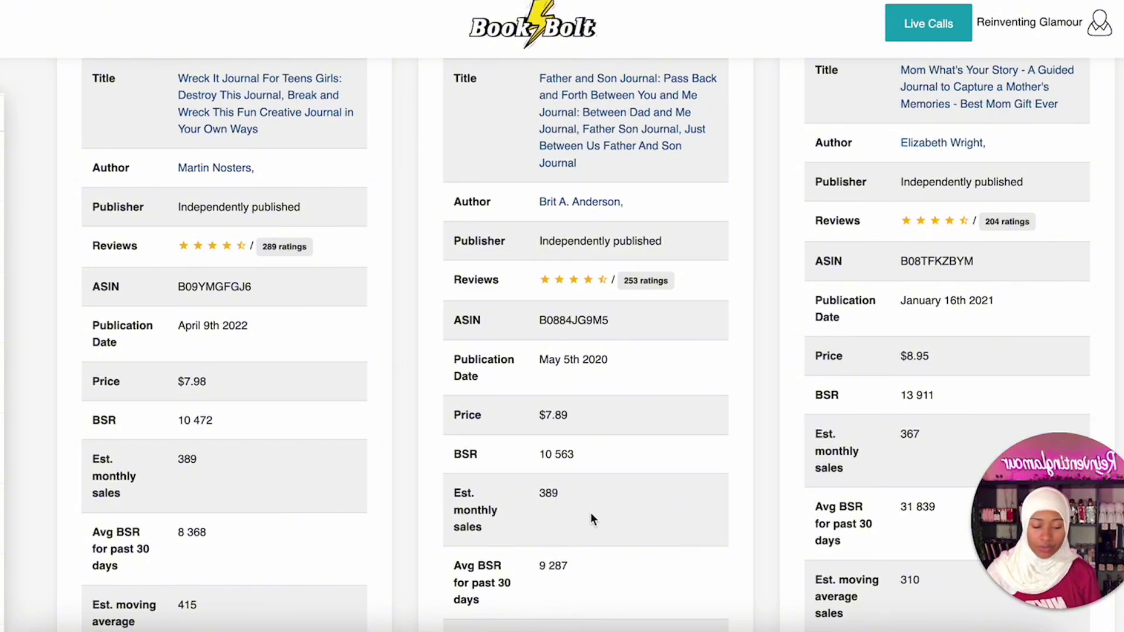
{"action": "scroll", "coordinate": [591, 511], "scroll_direction": "down", "scroll_amount": 1}
{"action": "scroll", "coordinate": [590, 511], "scroll_direction": "up", "scroll_amount": 6}
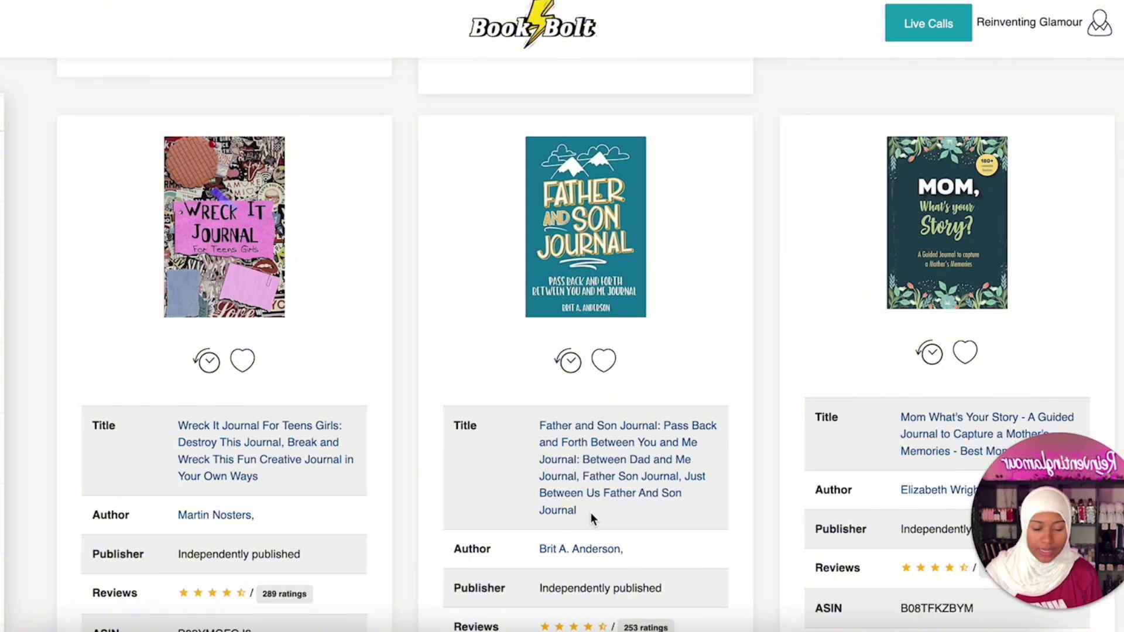
{"action": "scroll", "coordinate": [757, 500], "scroll_direction": "down", "scroll_amount": 3}
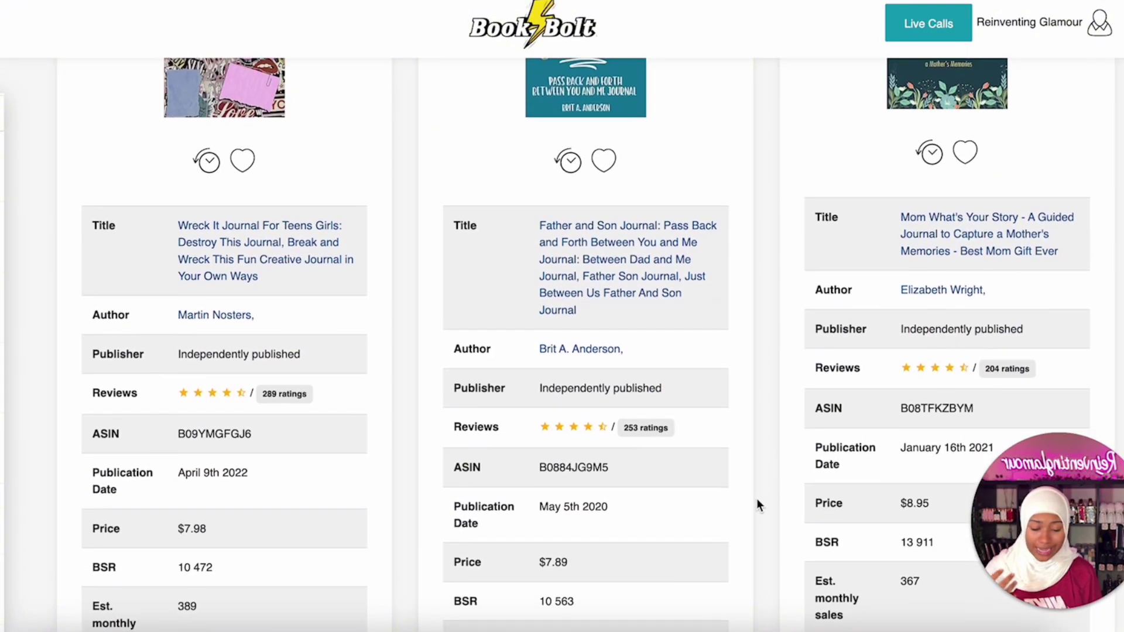
{"action": "scroll", "coordinate": [982, 281], "scroll_direction": "up", "scroll_amount": 2}
Survey the covers, titles and sales data of the further results, from Drawing Pad for Toddlers through the podcast episode planner.
{"action": "scroll", "coordinate": [981, 282], "scroll_direction": "down", "scroll_amount": 10}
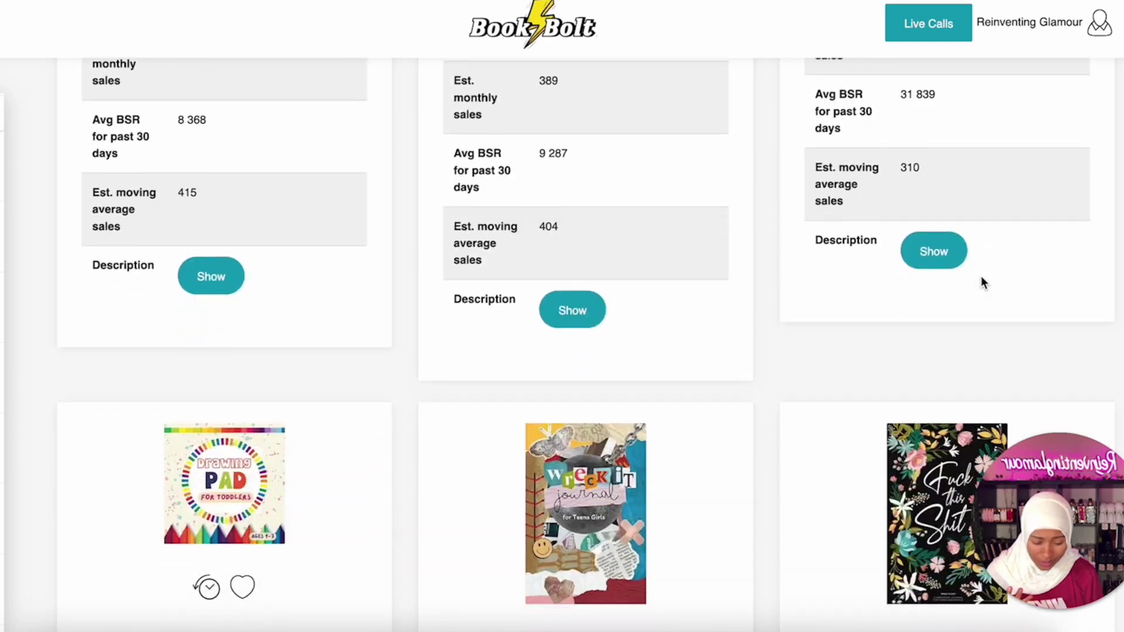
{"action": "scroll", "coordinate": [983, 284], "scroll_direction": "down", "scroll_amount": 9}
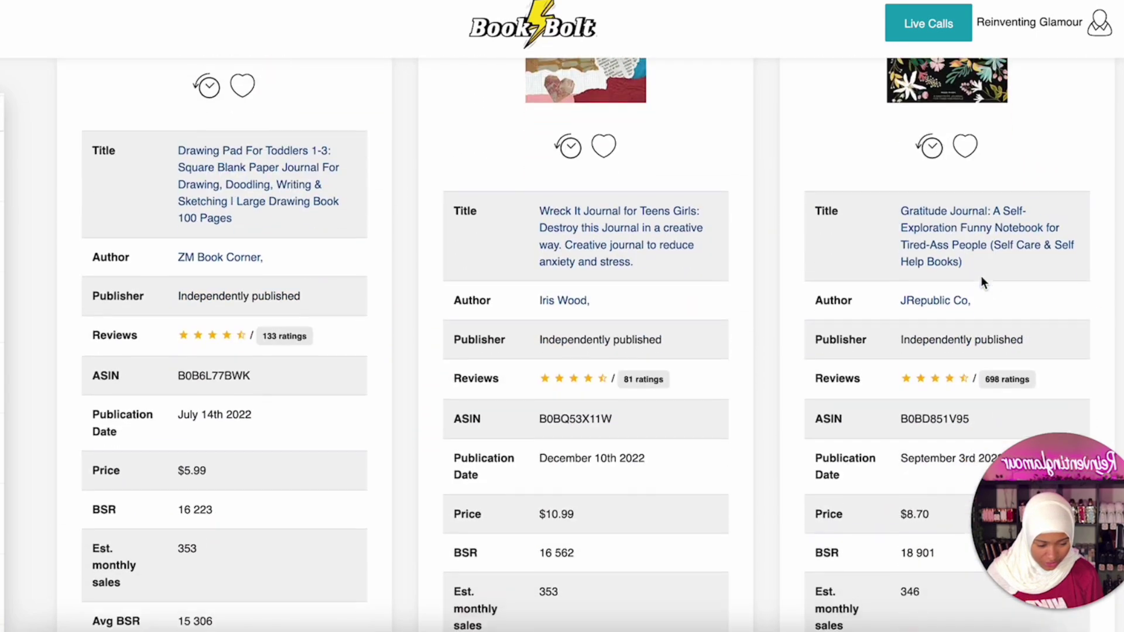
{"action": "scroll", "coordinate": [983, 281], "scroll_direction": "down", "scroll_amount": 3}
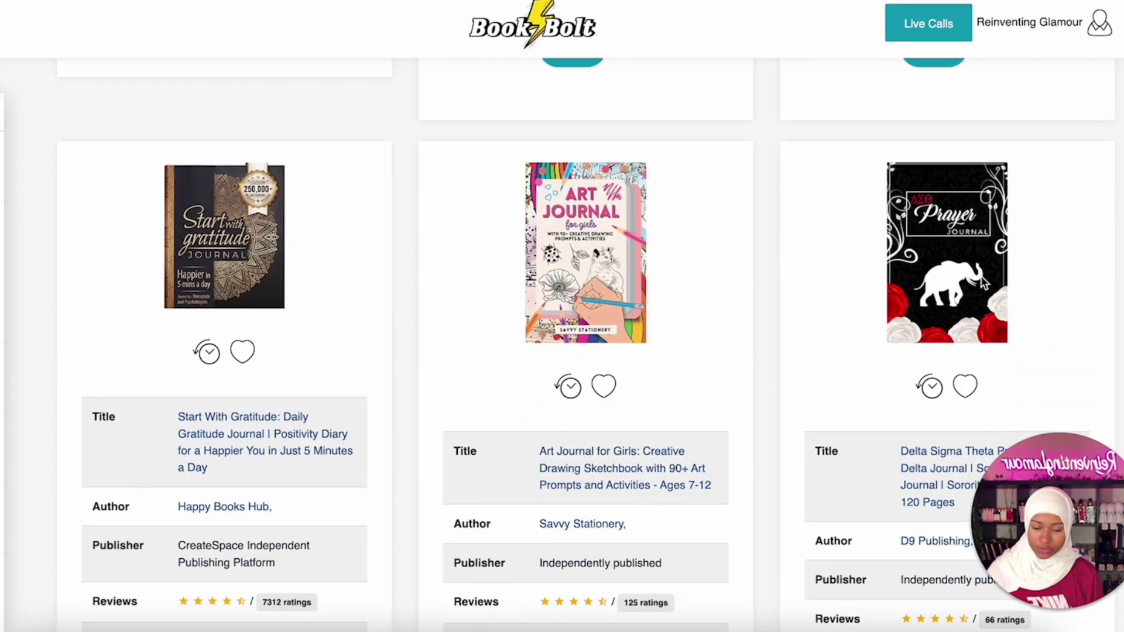
{"action": "scroll", "coordinate": [982, 283], "scroll_direction": "down", "scroll_amount": 5}
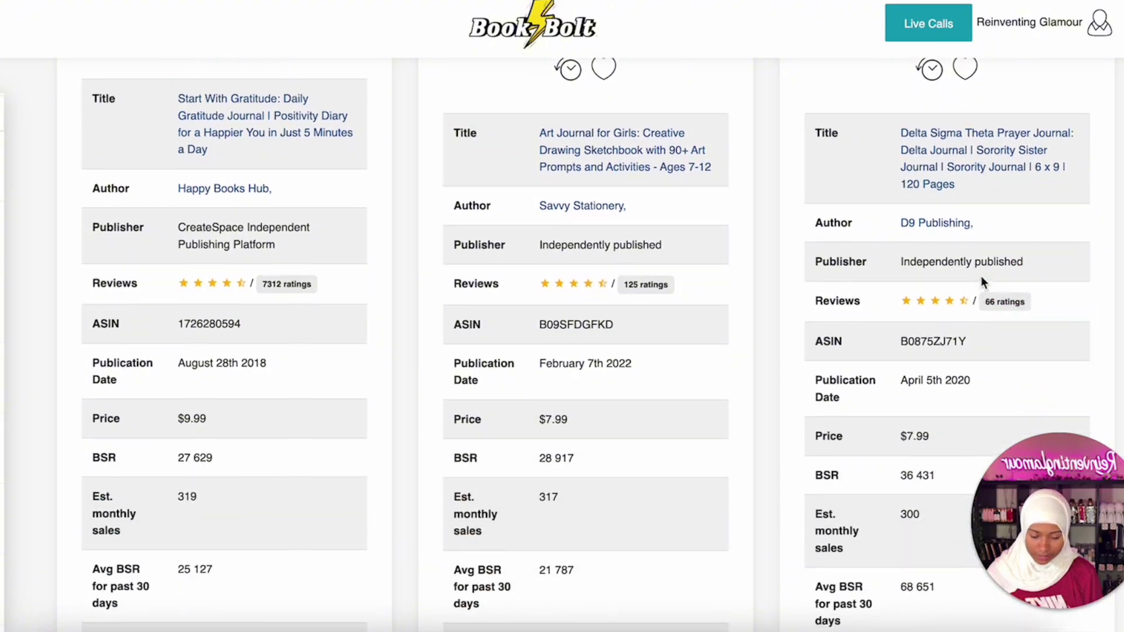
{"action": "scroll", "coordinate": [981, 282], "scroll_direction": "down", "scroll_amount": 12}
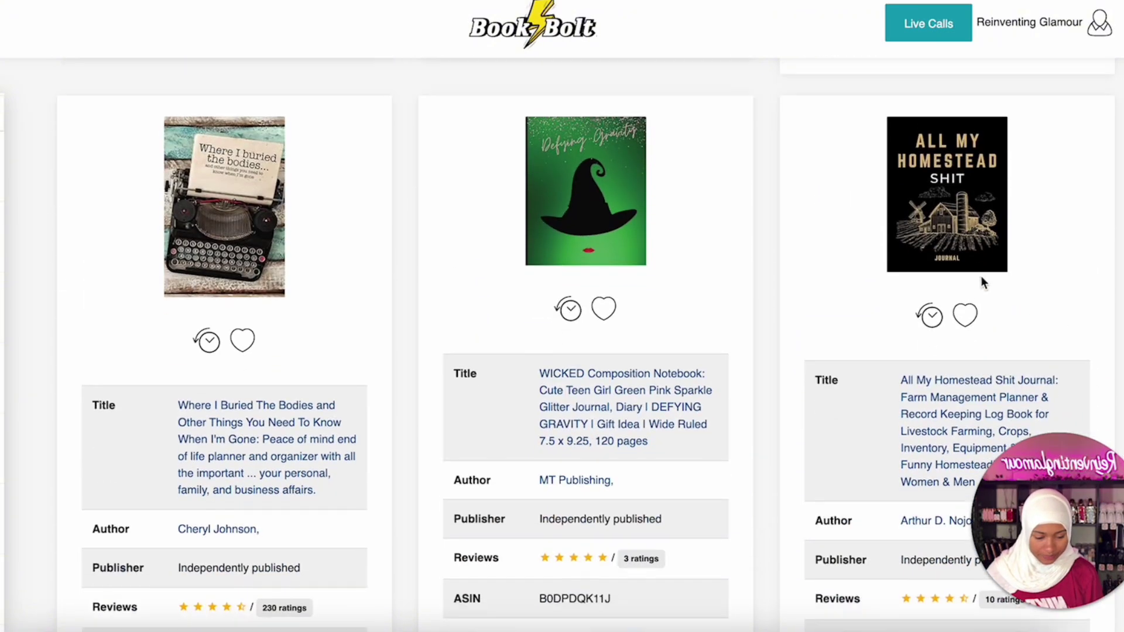
{"action": "scroll", "coordinate": [982, 282], "scroll_direction": "down", "scroll_amount": 13}
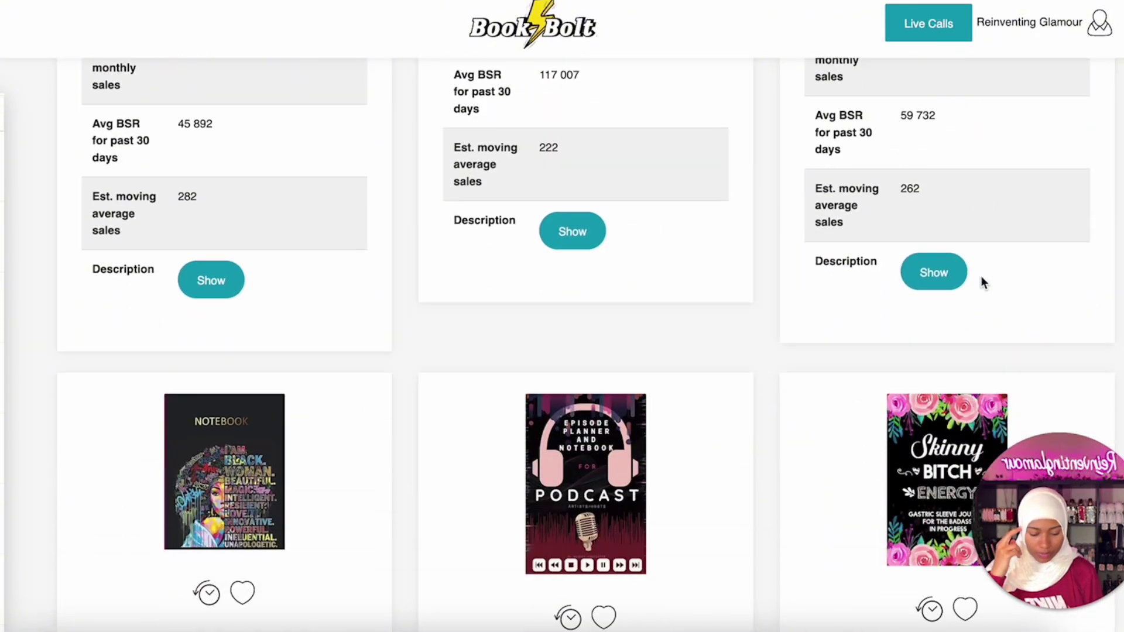
{"action": "scroll", "coordinate": [981, 282], "scroll_direction": "down", "scroll_amount": 13}
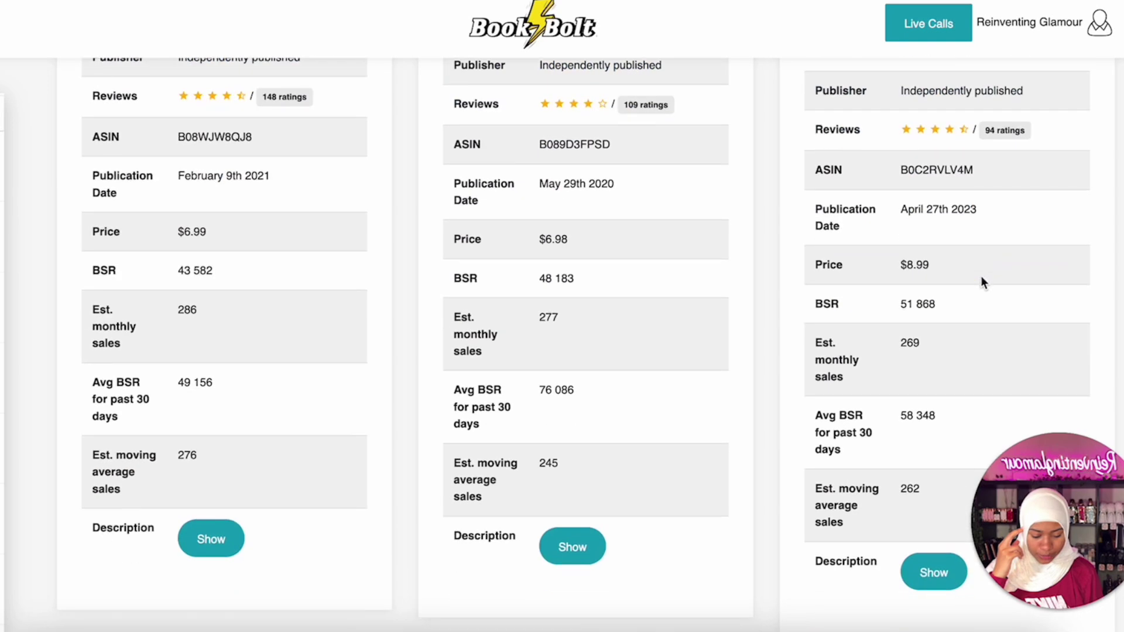
Examine the Mileage Log Book, Travel Journal and You're A Good Mom listings for title, price, BSR and estimated monthly sales.
{"action": "scroll", "coordinate": [982, 276], "scroll_direction": "down", "scroll_amount": 4}
{"action": "scroll", "coordinate": [981, 275], "scroll_direction": "down", "scroll_amount": 3}
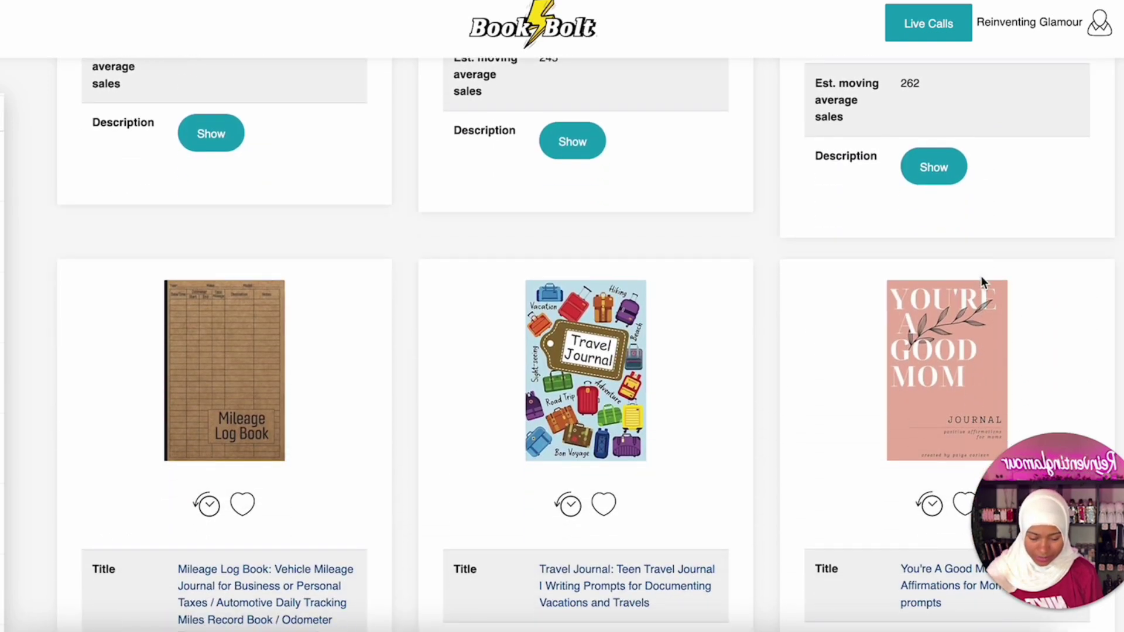
{"action": "scroll", "coordinate": [981, 275], "scroll_direction": "down", "scroll_amount": 6}
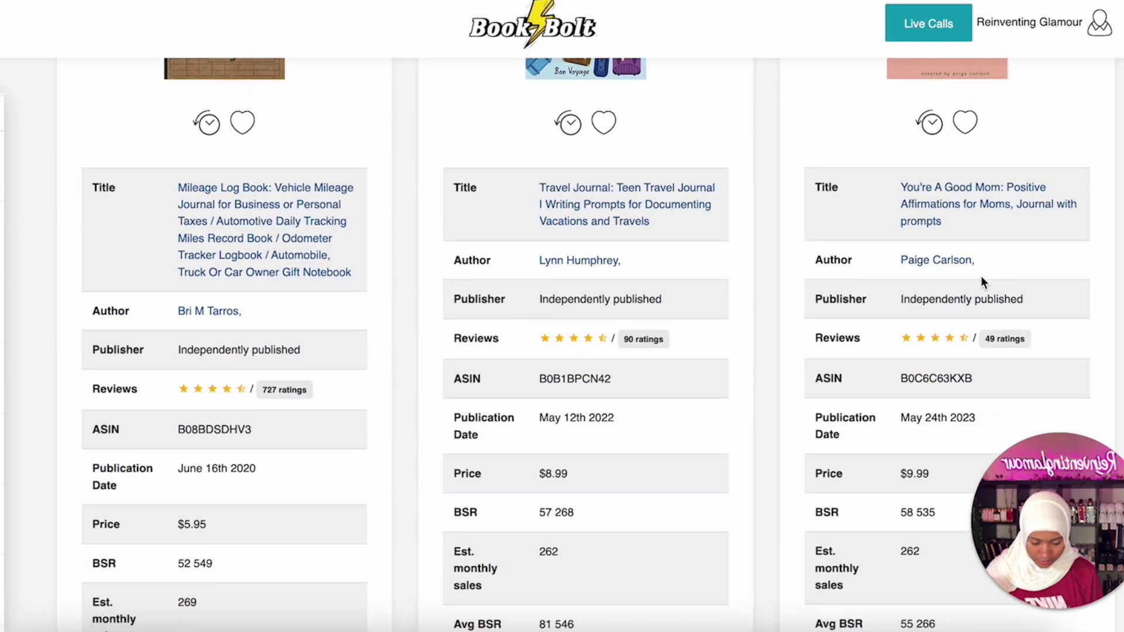
{"action": "scroll", "coordinate": [981, 277], "scroll_direction": "down", "scroll_amount": 2}
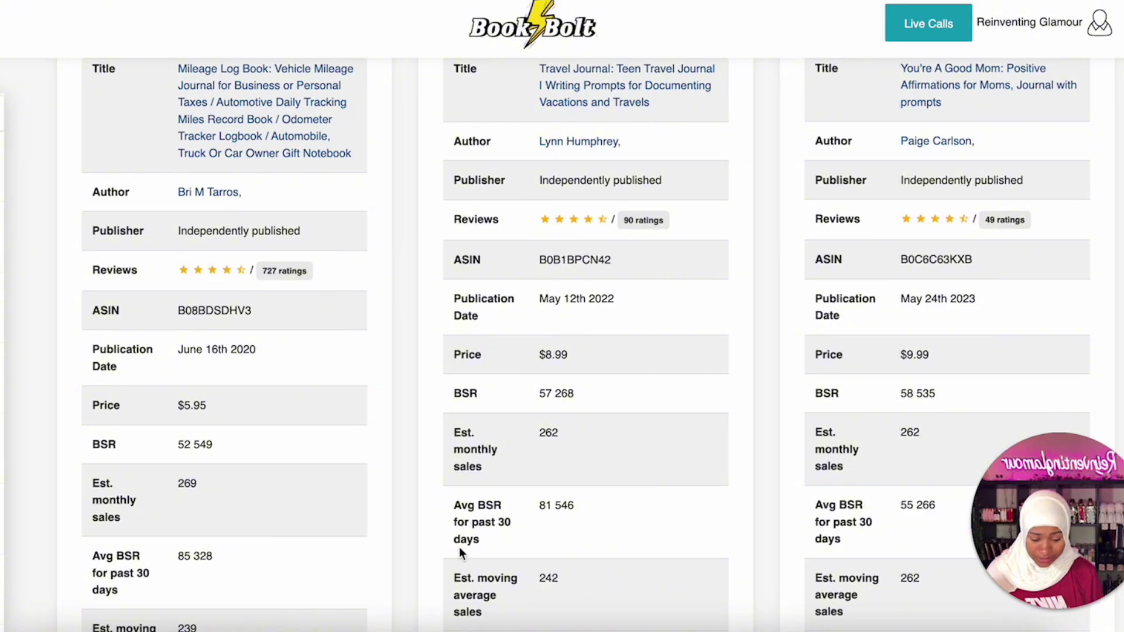
{"action": "scroll", "coordinate": [203, 493], "scroll_direction": "up", "scroll_amount": 7}
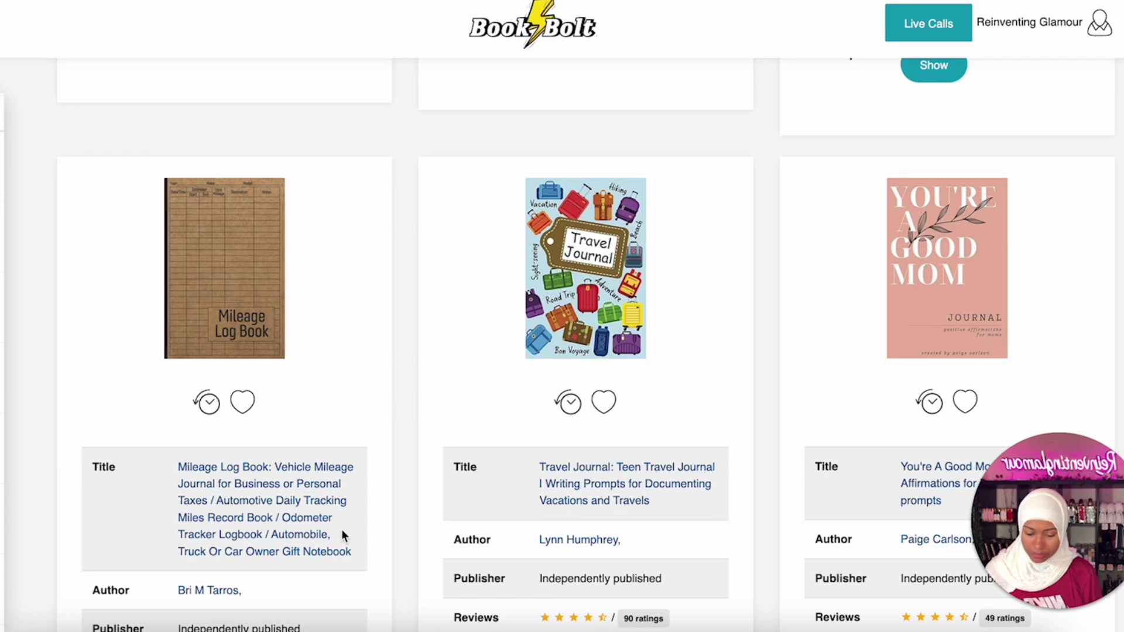
{"action": "scroll", "coordinate": [290, 381], "scroll_direction": "down", "scroll_amount": 10}
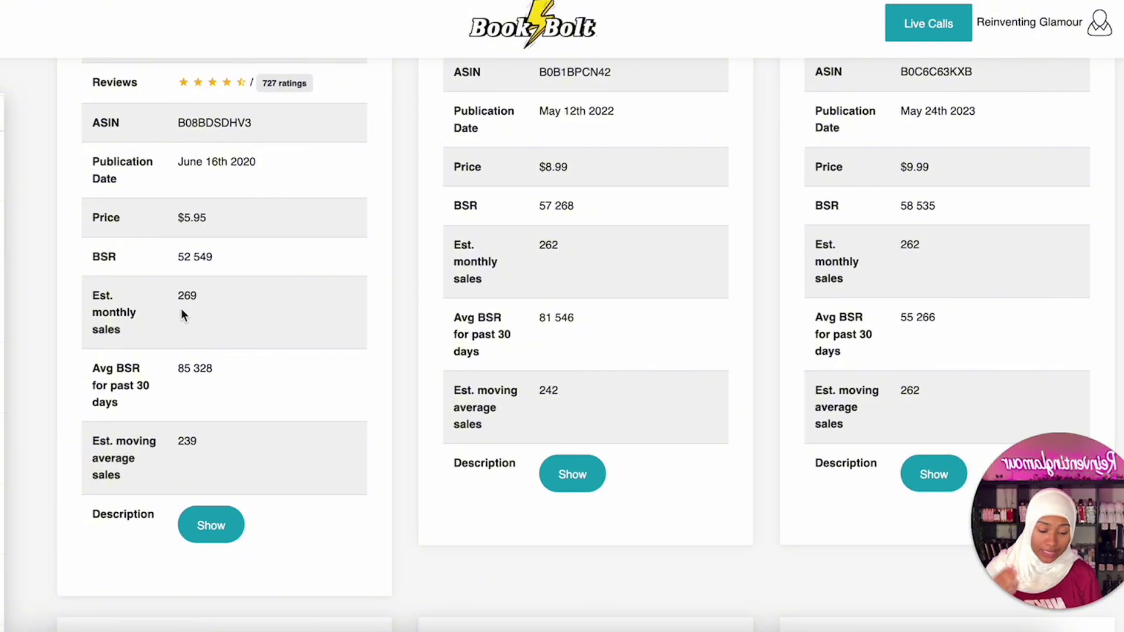
Survey further journal listings, from Where I Buried The Bodies and WICKED Composition Notebook to the Hiking Logbook and Gratitude Journal.
{"action": "scroll", "coordinate": [366, 337], "scroll_direction": "down", "scroll_amount": 9}
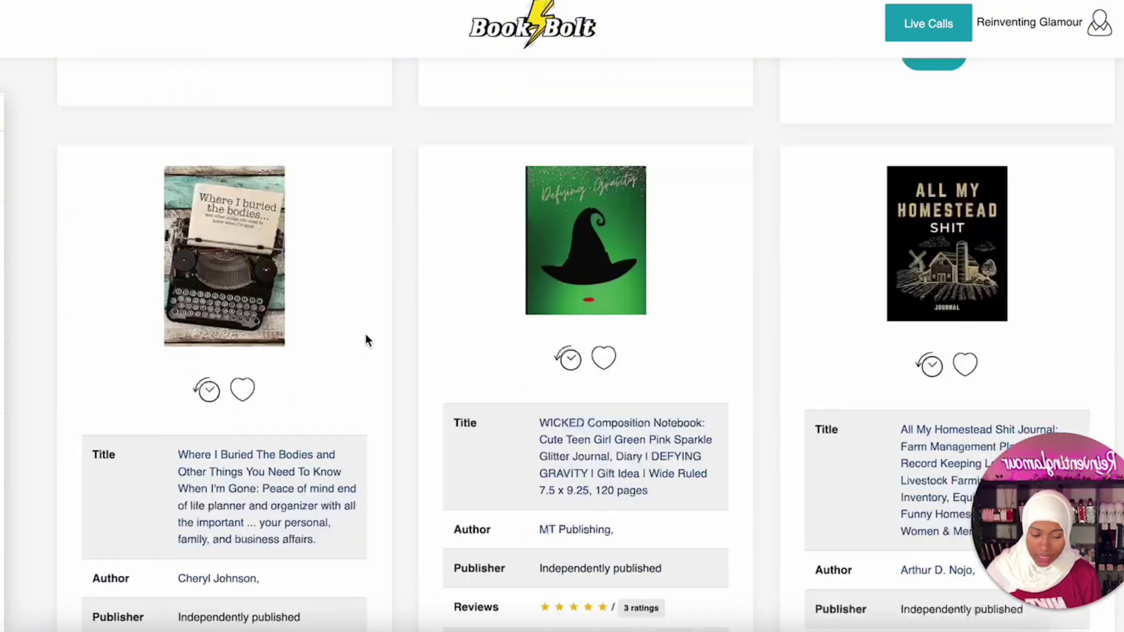
{"action": "scroll", "coordinate": [464, 399], "scroll_direction": "down", "scroll_amount": 10}
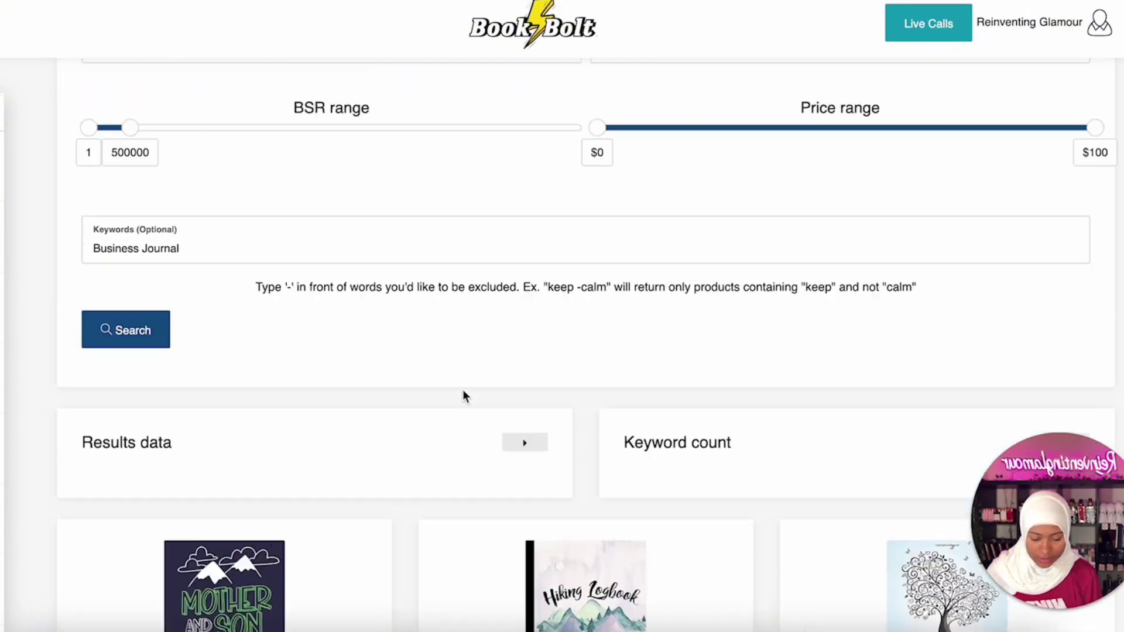
{"action": "scroll", "coordinate": [463, 389], "scroll_direction": "down", "scroll_amount": 9}
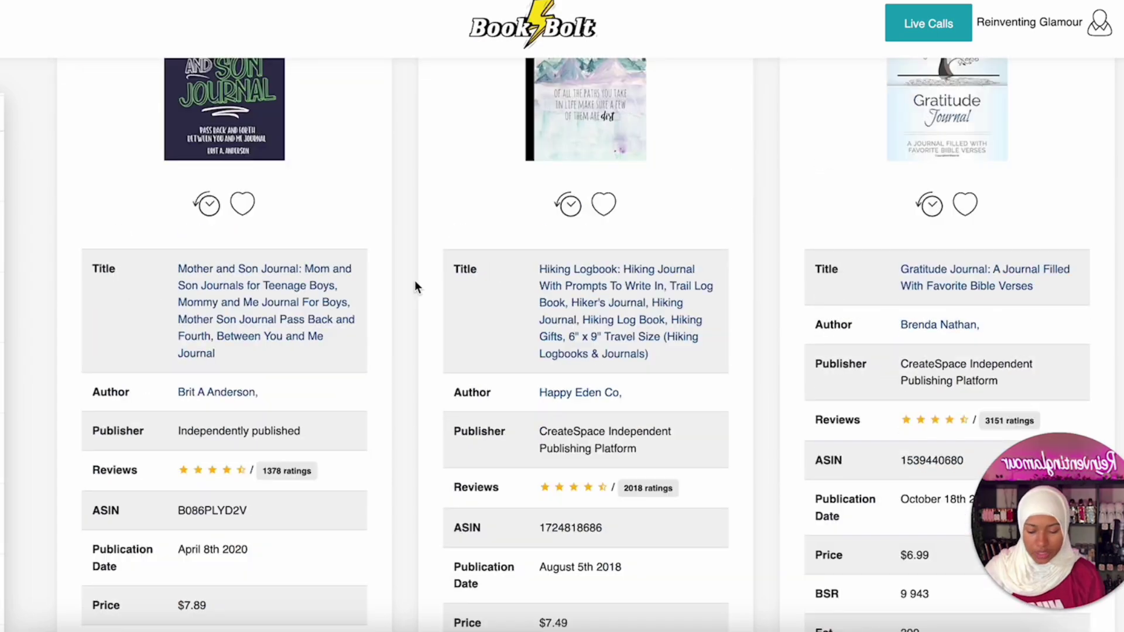
Clear the Business Journal keyword from the bestseller search filters.
{"action": "scroll", "coordinate": [414, 279], "scroll_direction": "up", "scroll_amount": 7}
{"action": "scroll", "coordinate": [415, 279], "scroll_direction": "up", "scroll_amount": 5}
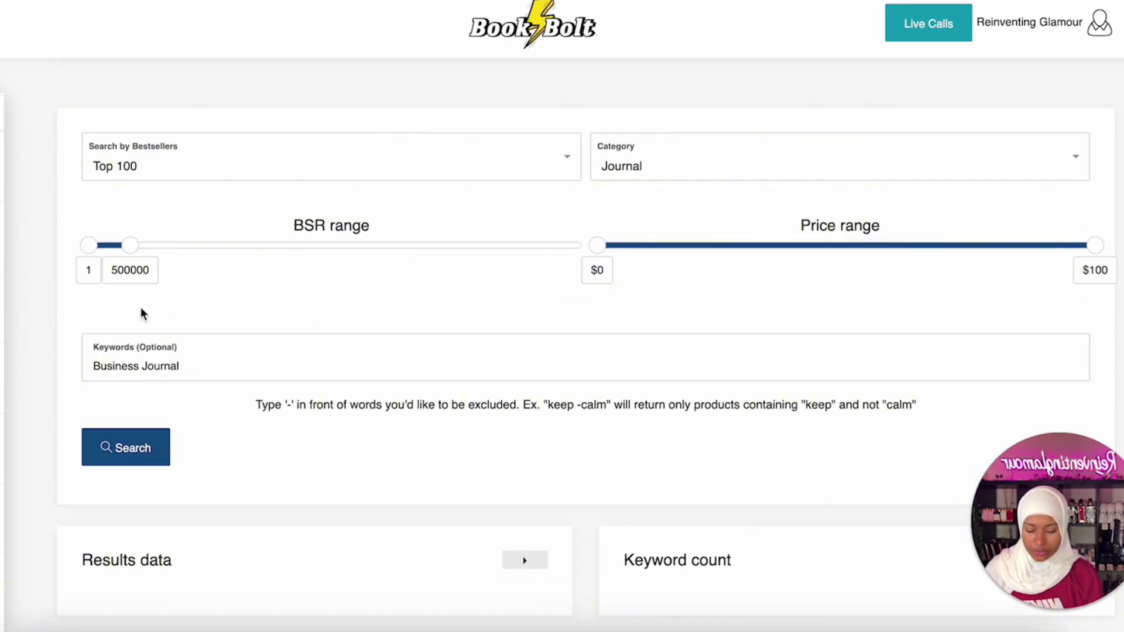
{"action": "left_click_drag", "start_coordinate": [264, 369], "coordinate": [76, 370]}
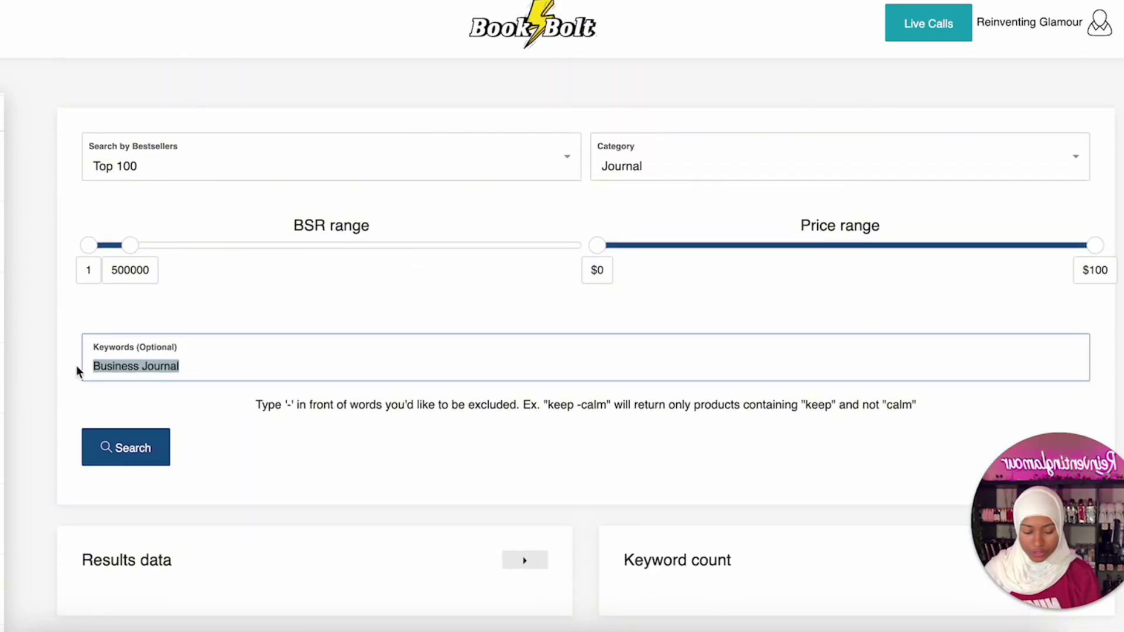
{"action": "key", "text": "BackSpace"}
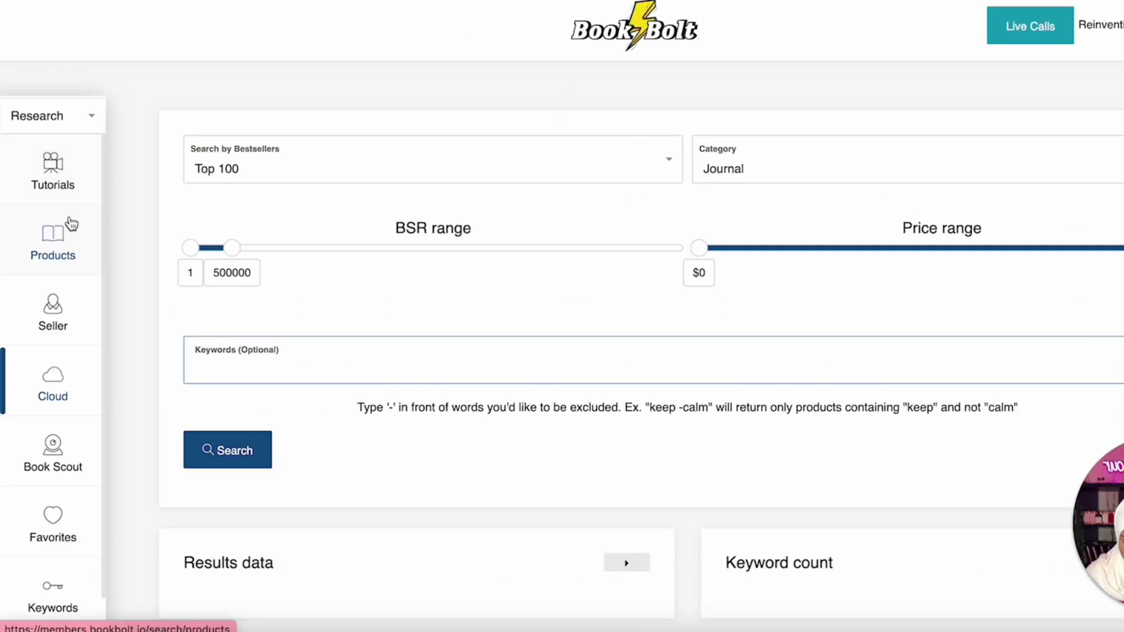
Open the research tutorials and look through the available videos, from Product Search to Keywords.
{"action": "left_click", "coordinate": [55, 176]}
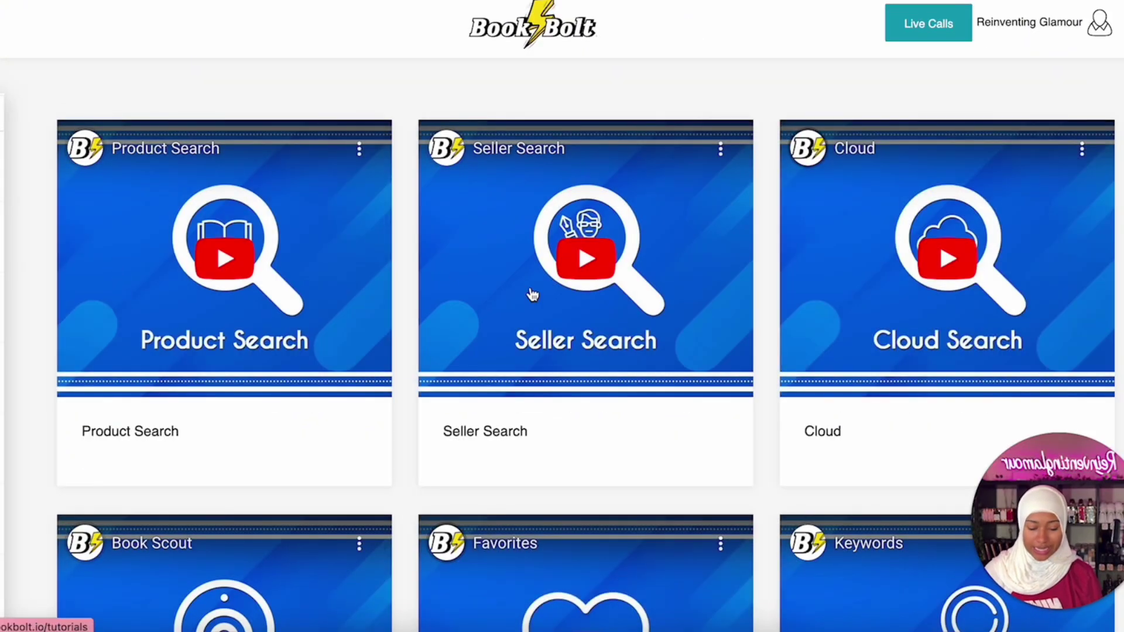
{"action": "scroll", "coordinate": [966, 306], "scroll_direction": "down", "scroll_amount": 8}
{"action": "scroll", "coordinate": [966, 301], "scroll_direction": "up", "scroll_amount": 8}
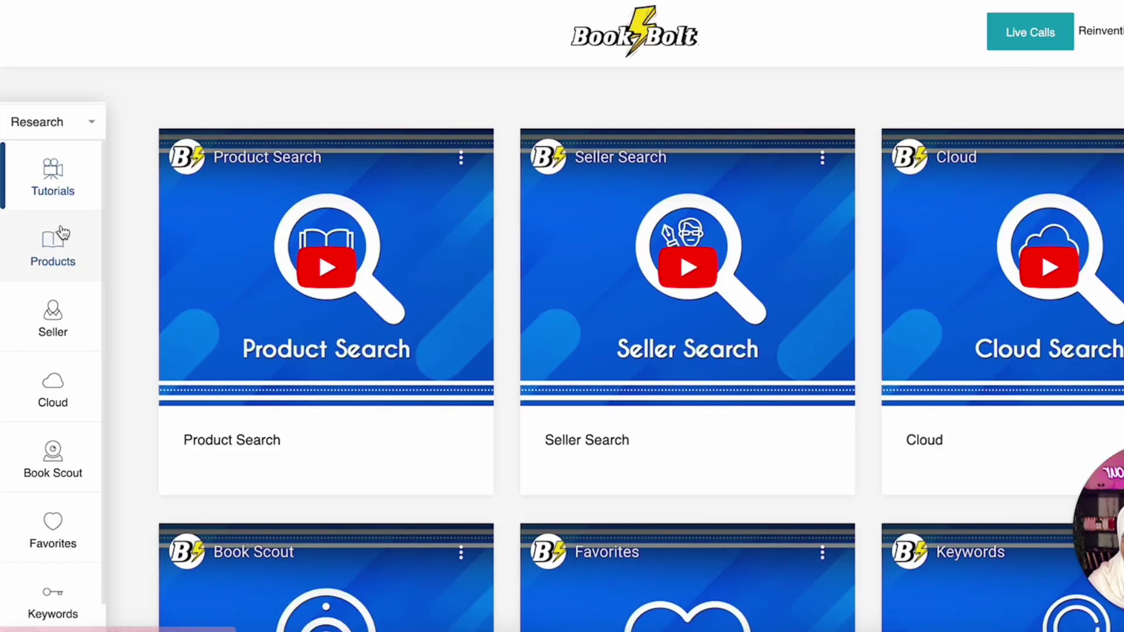
Run a product search for Business Journal in the General category.
{"action": "left_click", "coordinate": [63, 233]}
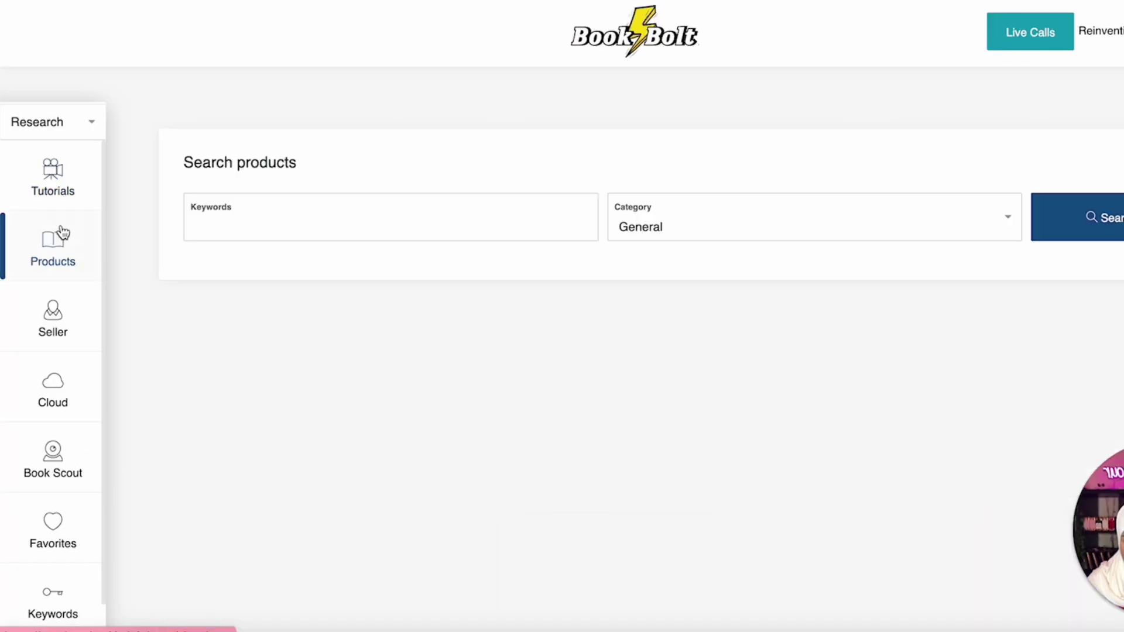
{"action": "left_click", "coordinate": [333, 207]}
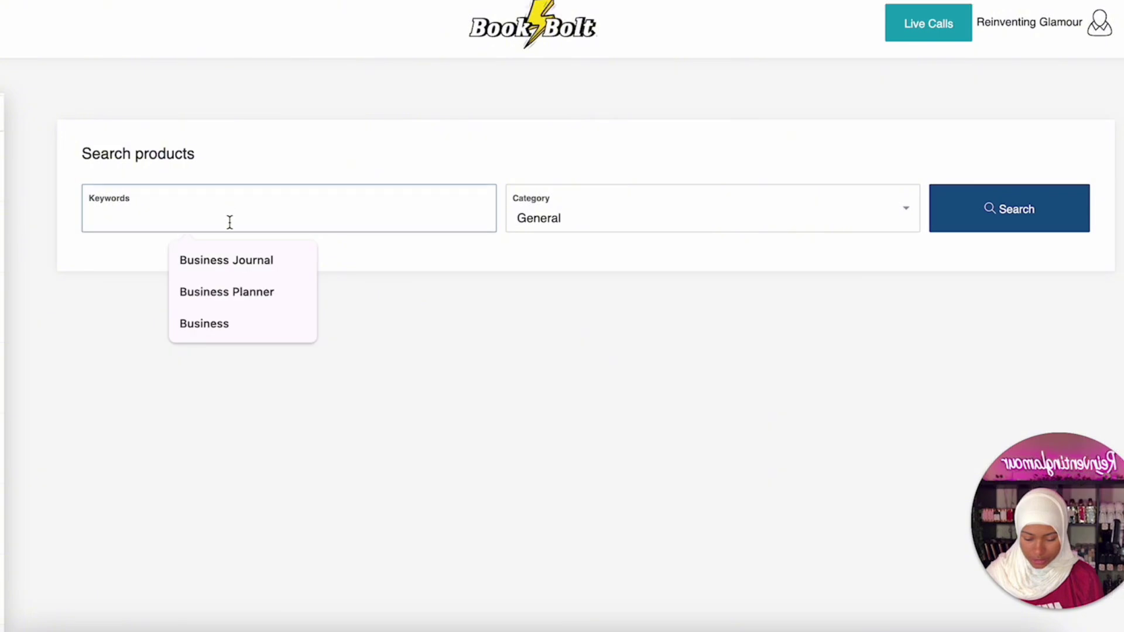
{"action": "left_click", "coordinate": [249, 261]}
{"action": "left_click", "coordinate": [989, 205]}
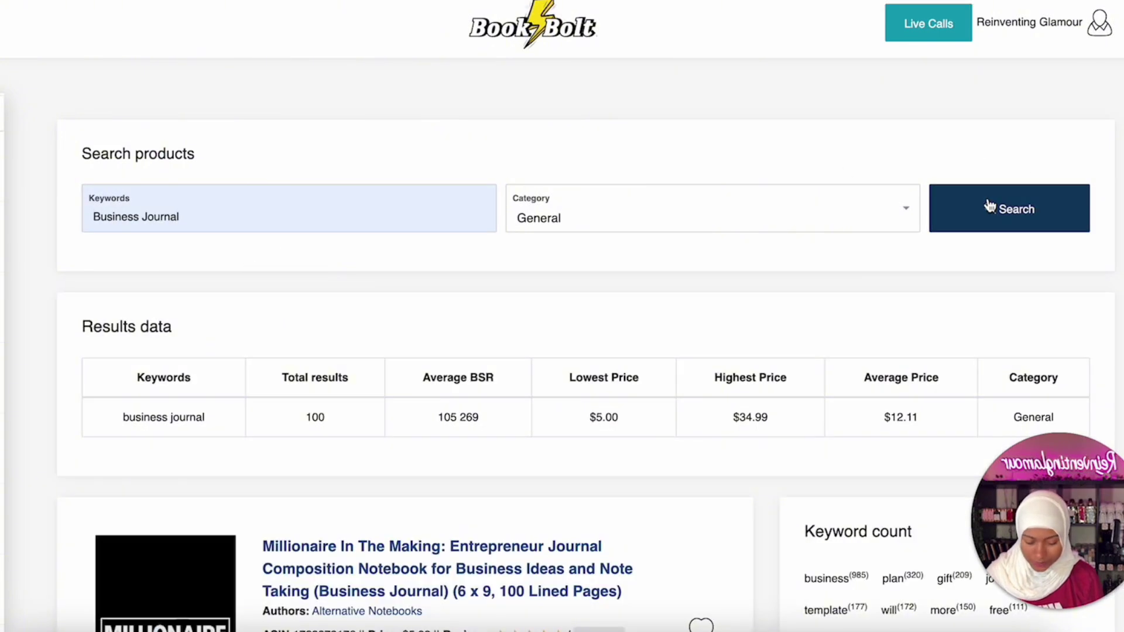
Examine the Business Journal product results for average BSR, price range, keyword counts, listing sales estimates and related search phrases.
{"action": "scroll", "coordinate": [909, 252], "scroll_direction": "down", "scroll_amount": 5}
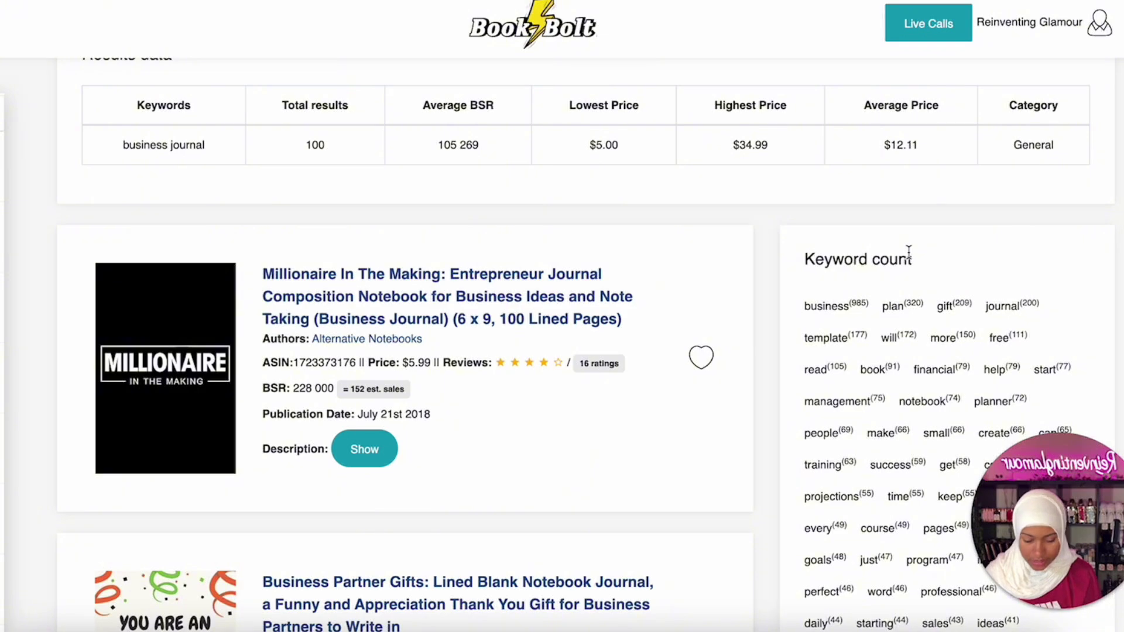
{"action": "scroll", "coordinate": [550, 398], "scroll_direction": "down", "scroll_amount": 2}
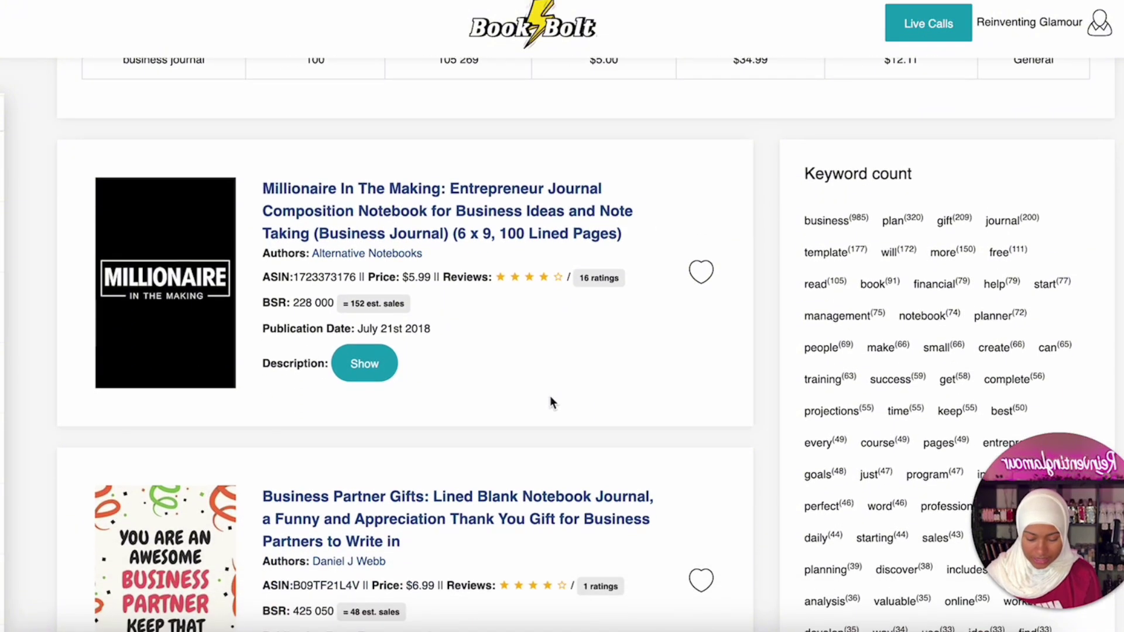
{"action": "scroll", "coordinate": [550, 399], "scroll_direction": "down", "scroll_amount": 3}
{"action": "scroll", "coordinate": [549, 396], "scroll_direction": "down", "scroll_amount": 1}
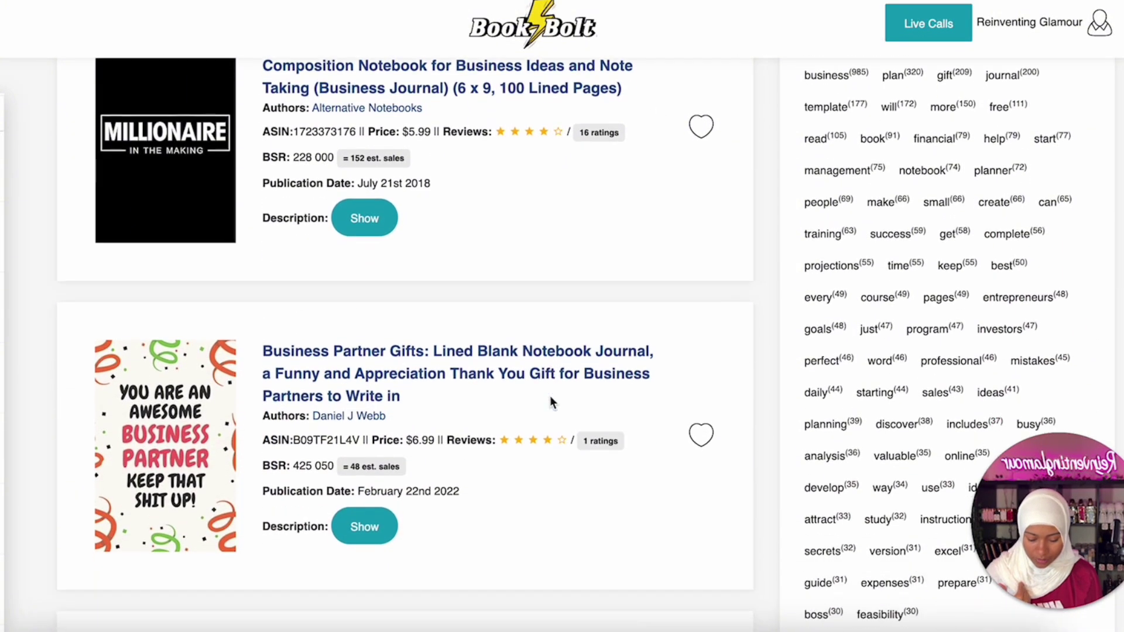
{"action": "scroll", "coordinate": [345, 456], "scroll_direction": "up", "scroll_amount": 5}
{"action": "scroll", "coordinate": [346, 455], "scroll_direction": "down", "scroll_amount": 20}
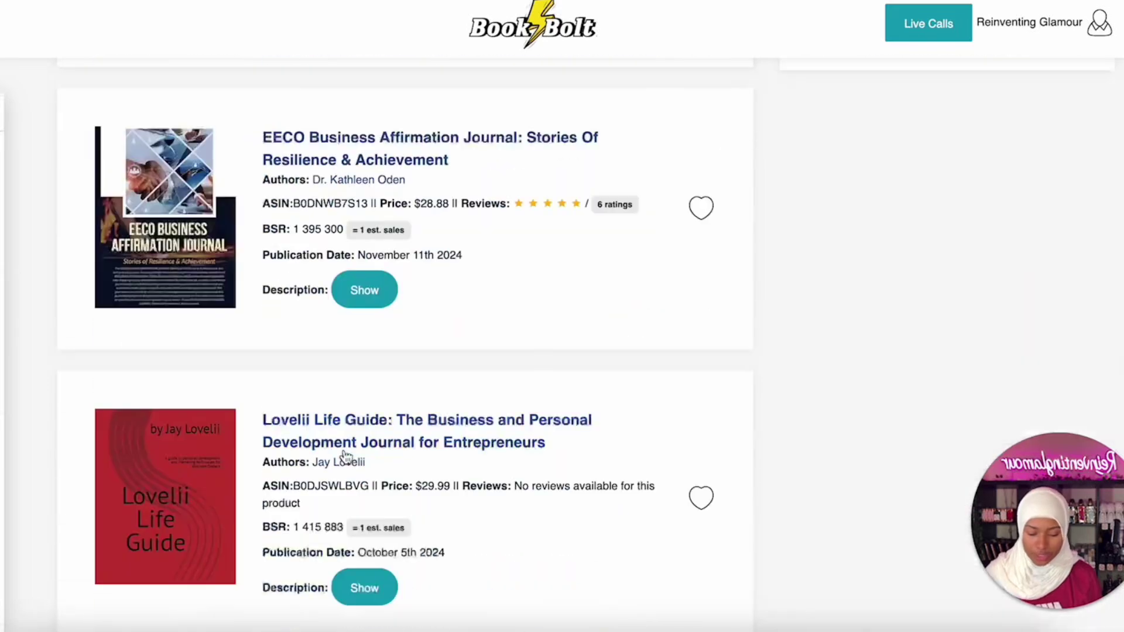
{"action": "scroll", "coordinate": [344, 451], "scroll_direction": "up", "scroll_amount": 20}
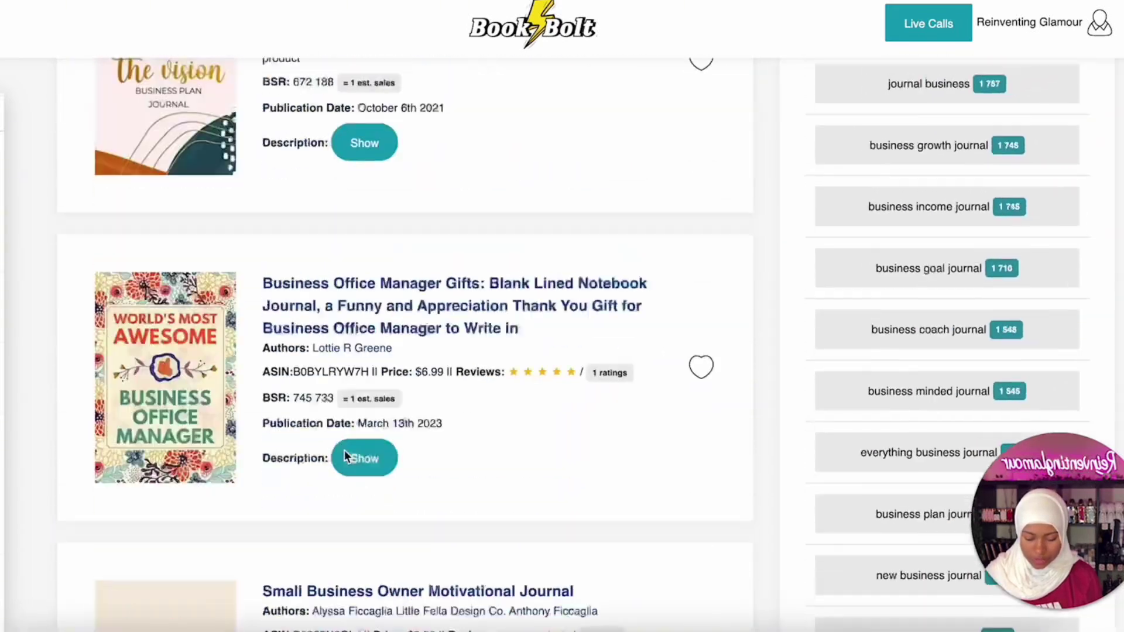
{"action": "scroll", "coordinate": [607, 438], "scroll_direction": "down", "scroll_amount": 1}
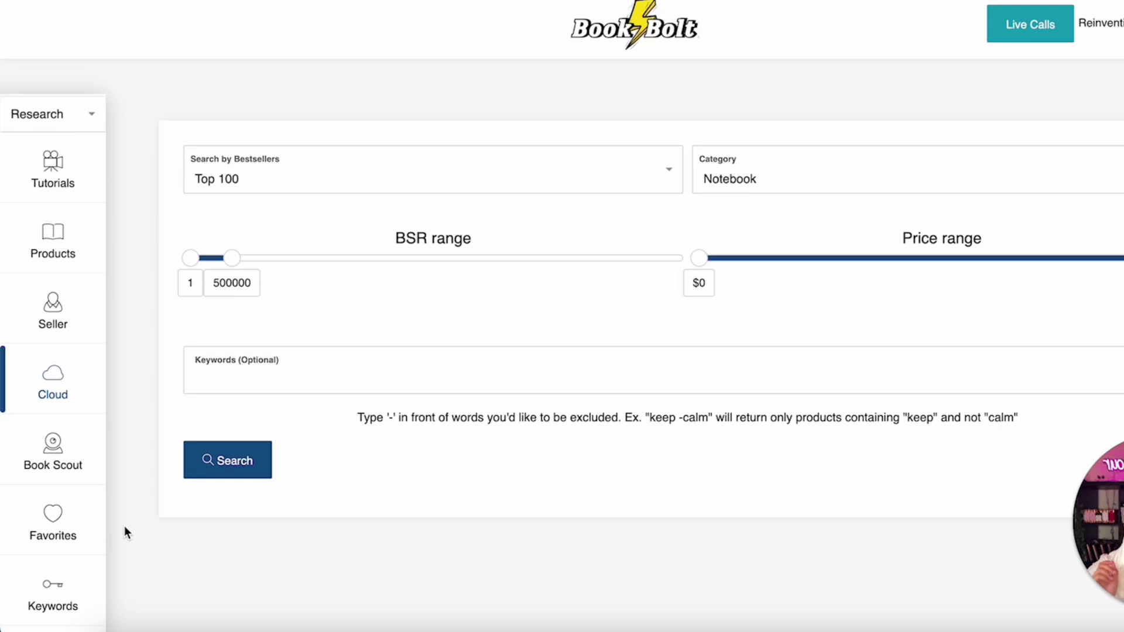
Open the keyword search page with its Amazon and Google trending tables.
{"action": "left_click", "coordinate": [57, 596]}
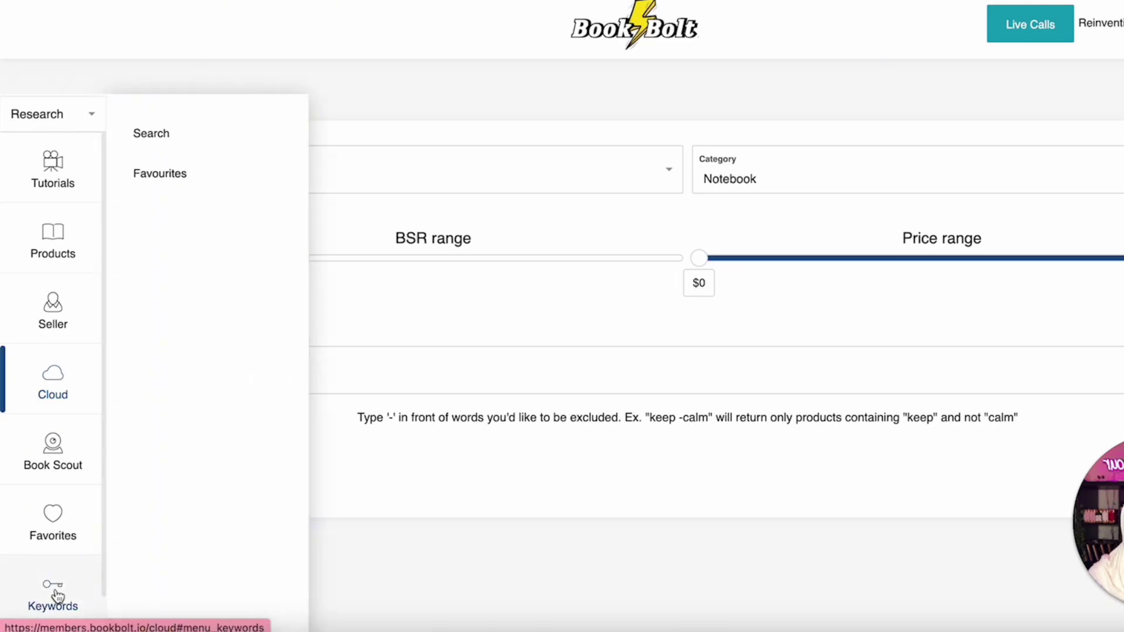
{"action": "left_click", "coordinate": [77, 138]}
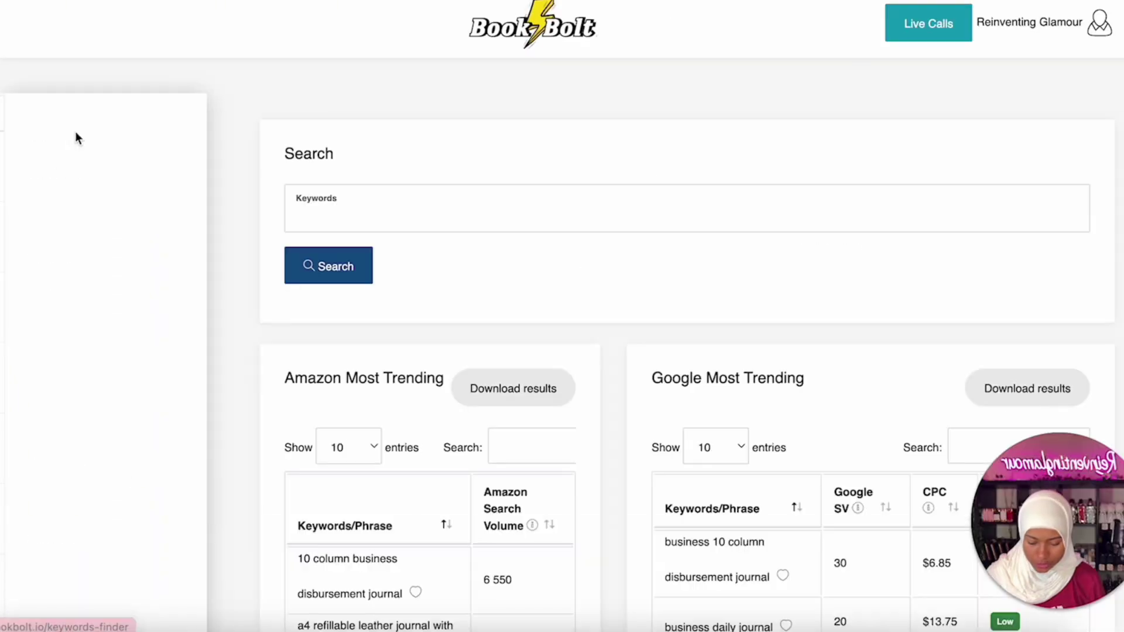
{"action": "left_click", "coordinate": [452, 209]}
{"action": "left_click", "coordinate": [431, 253]}
{"action": "left_click", "coordinate": [348, 268]}
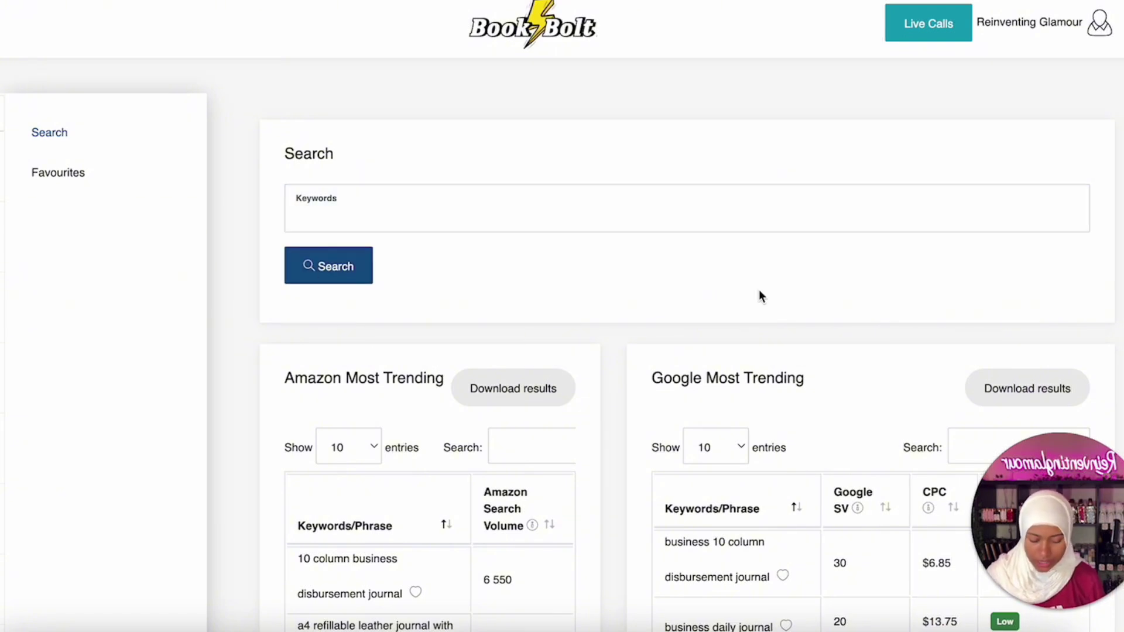
Compare search volume, CPC and competition of the business journal phrases in the Google Most Trending table.
{"action": "scroll", "coordinate": [893, 311], "scroll_direction": "down", "scroll_amount": 6}
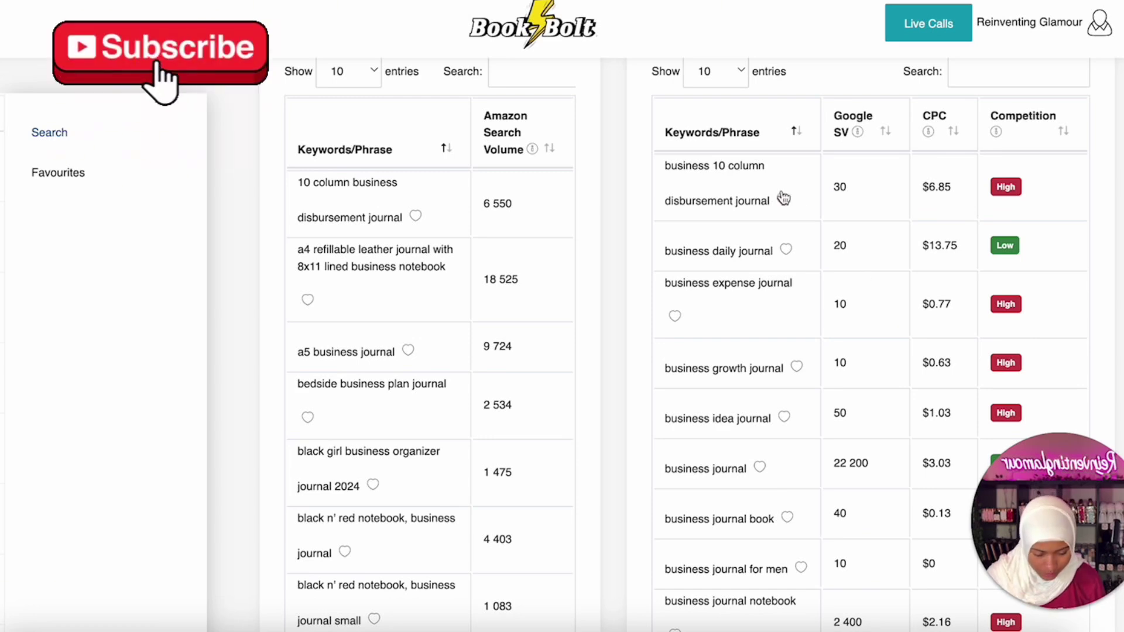
{"action": "scroll", "coordinate": [1006, 192], "scroll_direction": "down", "scroll_amount": 2}
{"action": "scroll", "coordinate": [1004, 193], "scroll_direction": "up", "scroll_amount": 2}
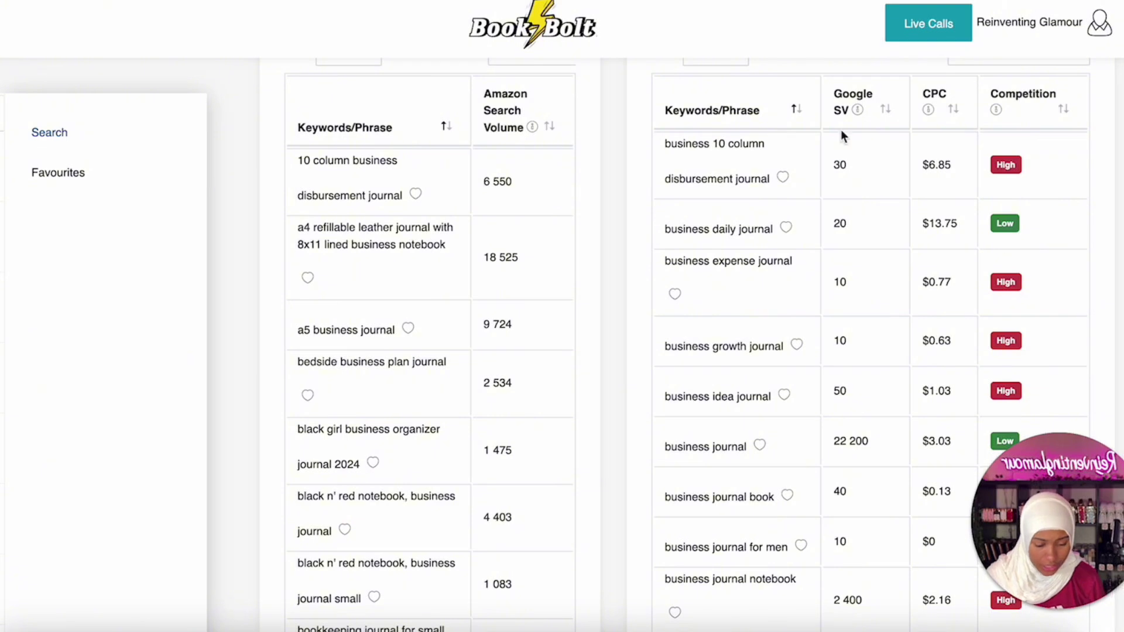
{"action": "scroll", "coordinate": [885, 395], "scroll_direction": "down", "scroll_amount": 4}
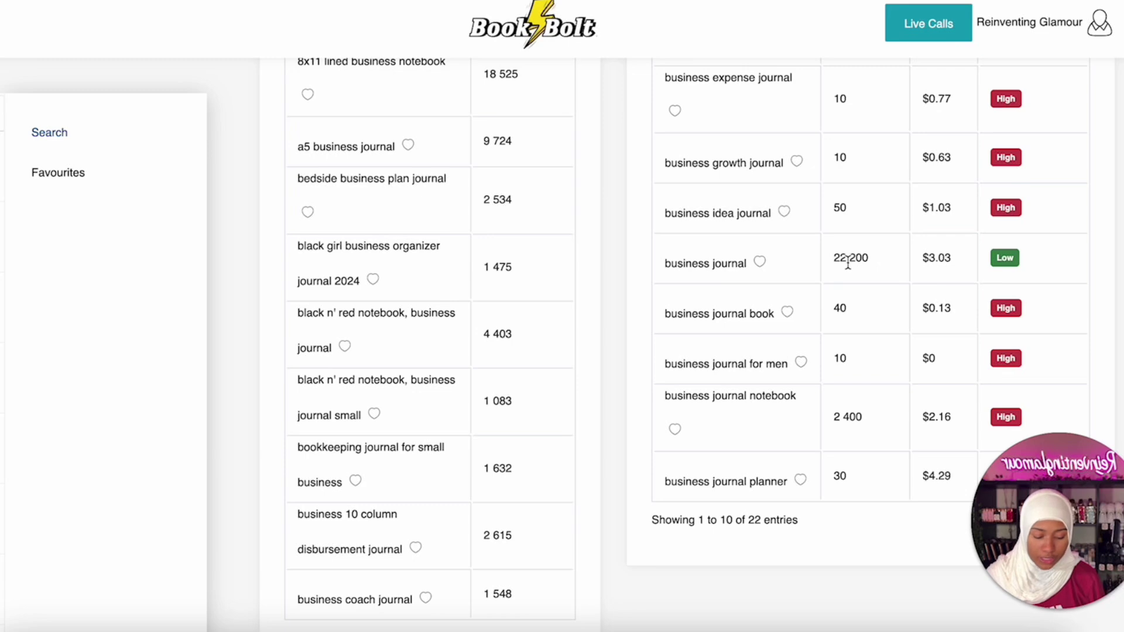
{"action": "scroll", "coordinate": [864, 273], "scroll_direction": "up", "scroll_amount": 1}
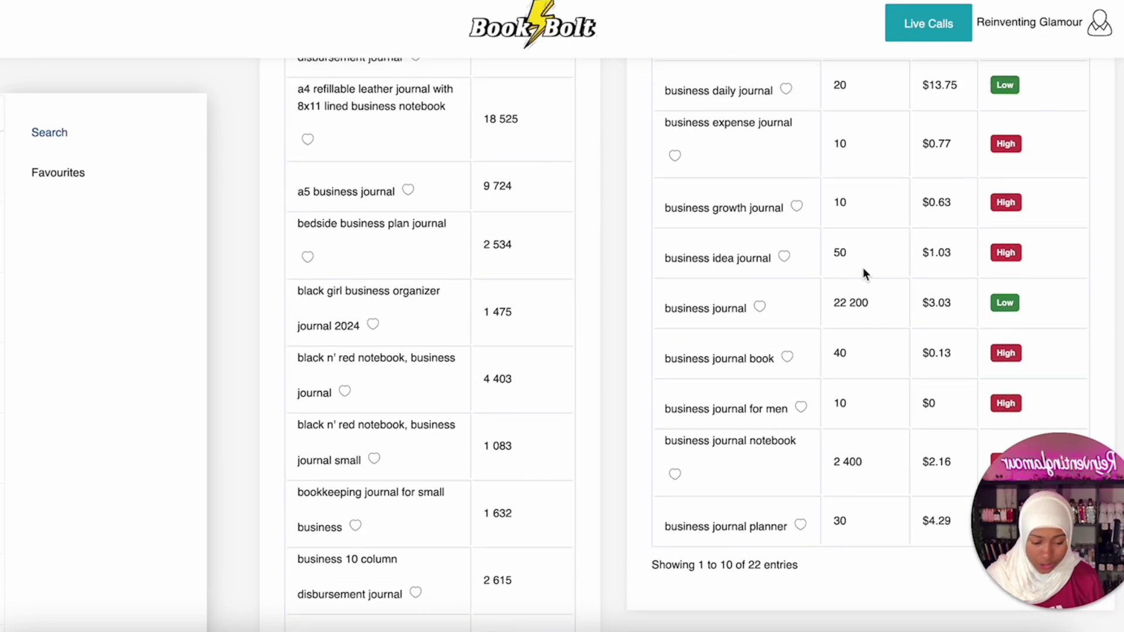
{"action": "scroll", "coordinate": [865, 272], "scroll_direction": "up", "scroll_amount": 2}
{"action": "scroll", "coordinate": [864, 273], "scroll_direction": "down", "scroll_amount": 3}
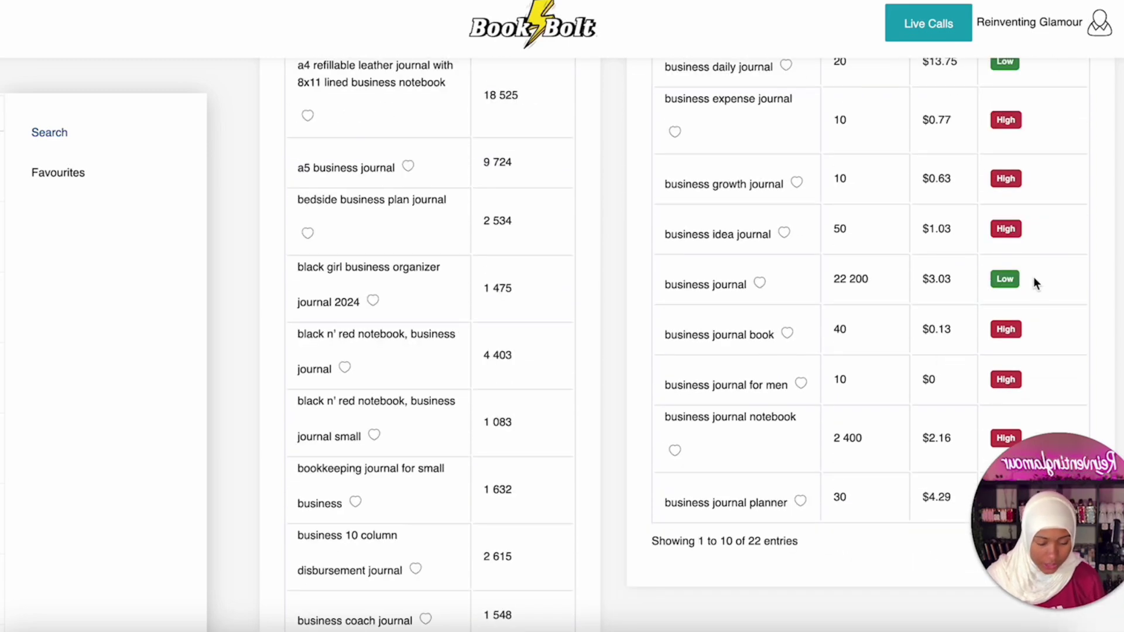
Review the keyword phrases and their search volumes in the Amazon Most Trending table.
{"action": "scroll", "coordinate": [987, 271], "scroll_direction": "up", "scroll_amount": 7}
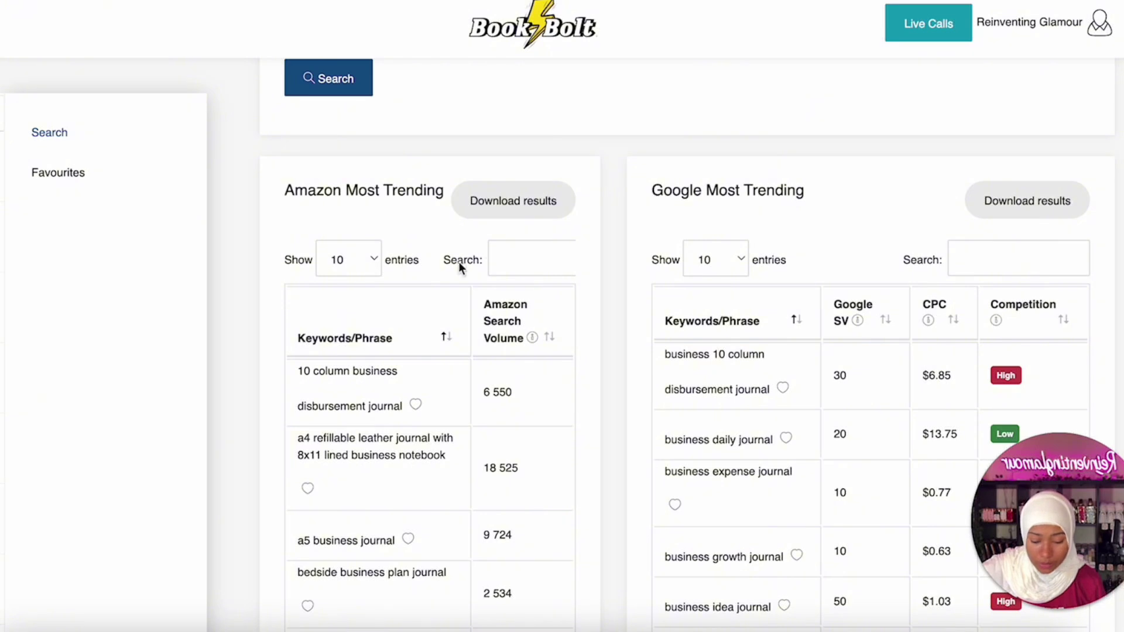
{"action": "scroll", "coordinate": [459, 261], "scroll_direction": "down", "scroll_amount": 3}
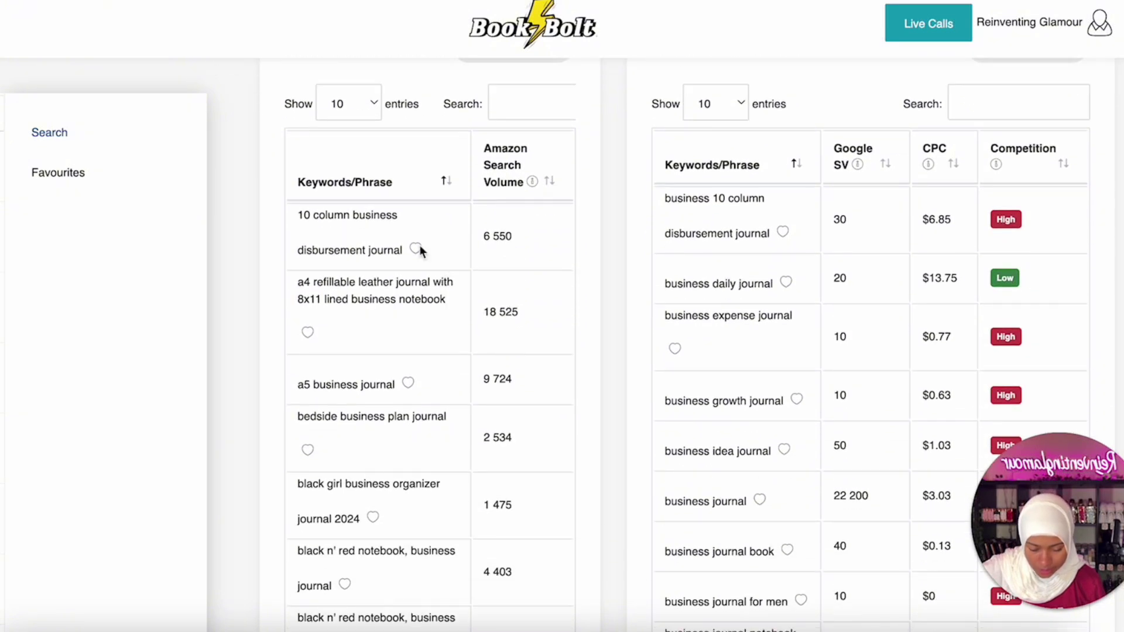
{"action": "scroll", "coordinate": [567, 432], "scroll_direction": "down", "scroll_amount": 6}
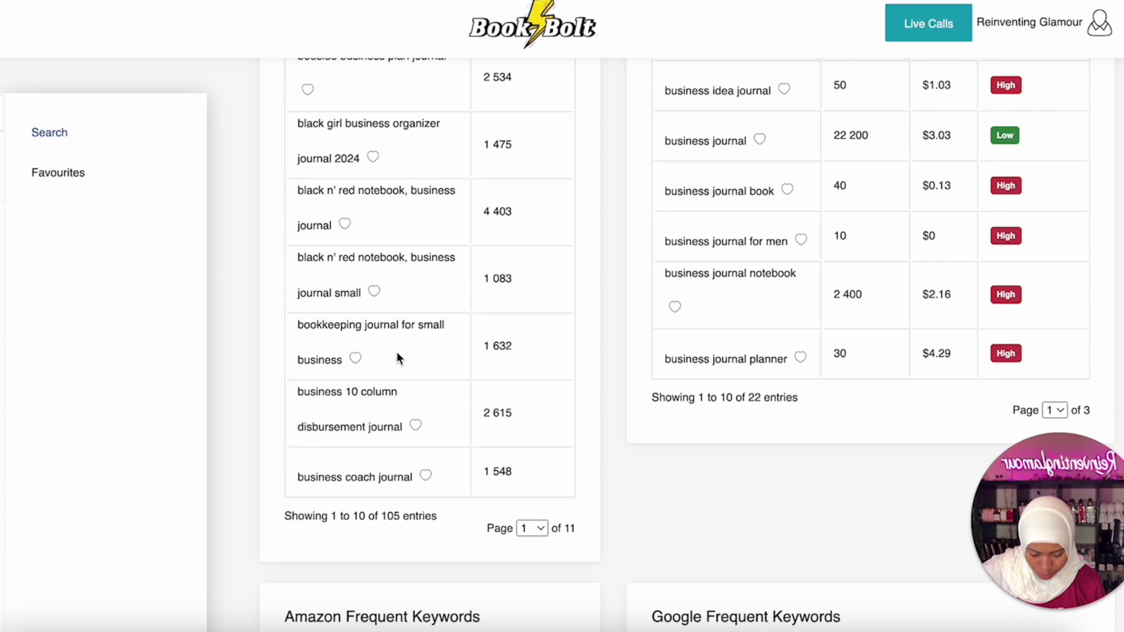
{"action": "scroll", "coordinate": [522, 357], "scroll_direction": "up", "scroll_amount": 8}
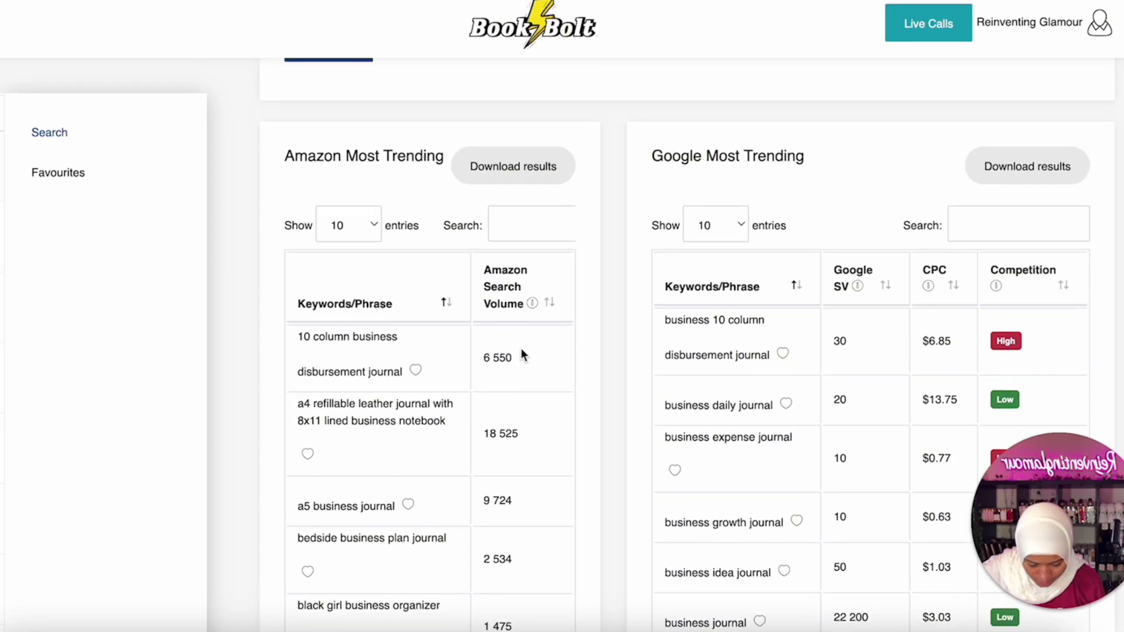
{"action": "scroll", "coordinate": [560, 419], "scroll_direction": "down", "scroll_amount": 3}
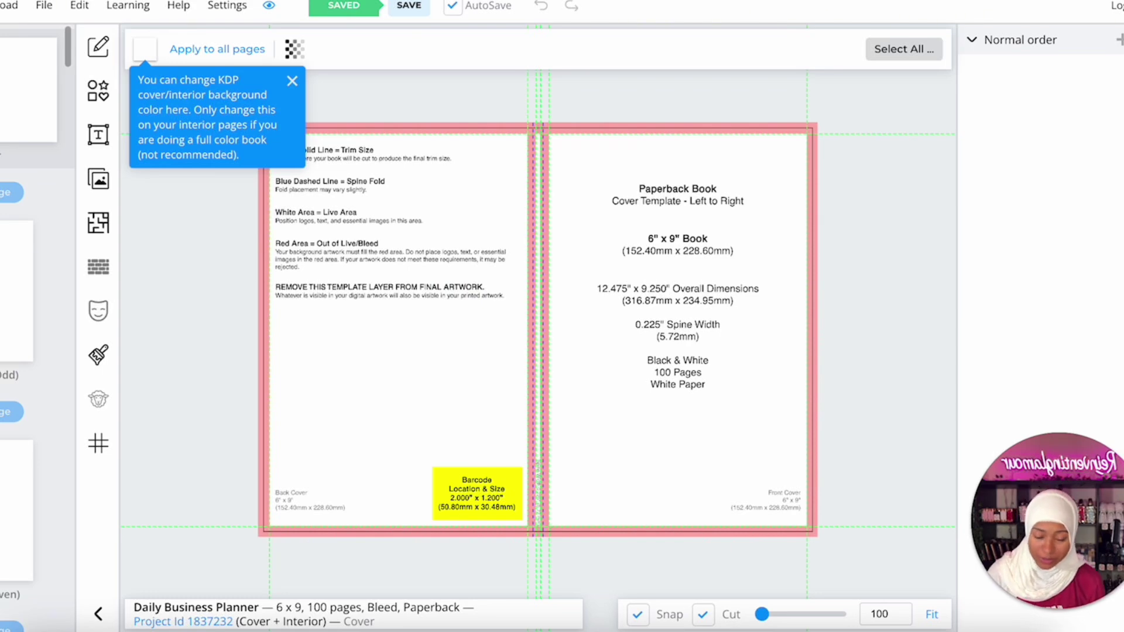
In the Daily Business Planner cover editor, dismiss the tips about background color, template opacity and layers.
{"action": "left_click", "coordinate": [292, 82]}
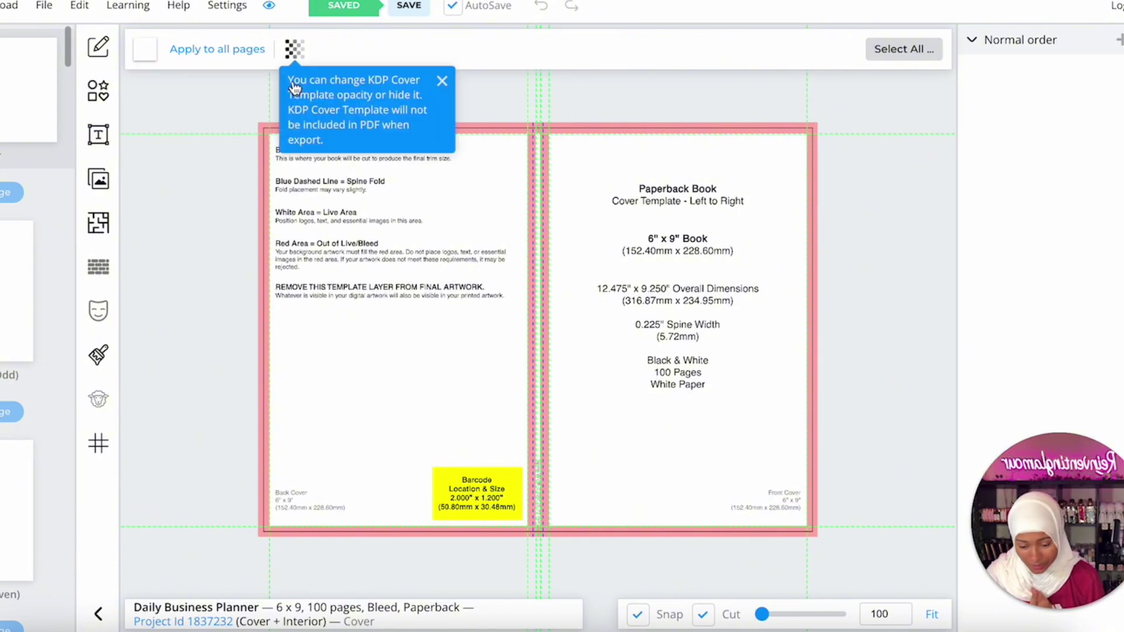
{"action": "left_click", "coordinate": [442, 81]}
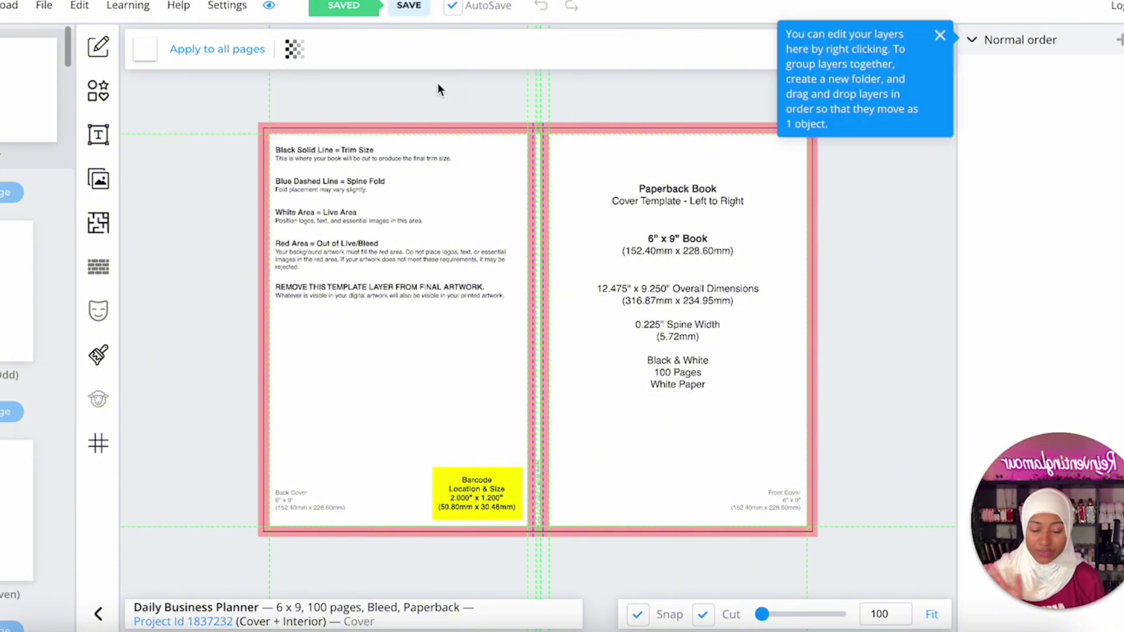
{"action": "left_click", "coordinate": [940, 35]}
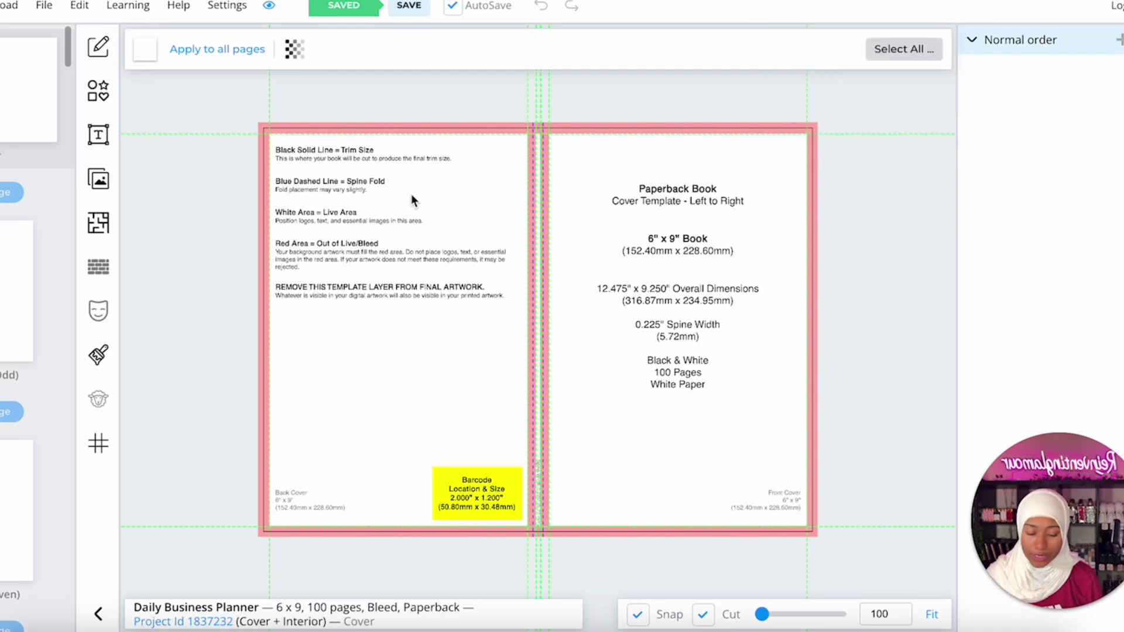
Open the shapes library for the Daily Business Planner cover.
{"action": "scroll", "coordinate": [500, 206], "scroll_direction": "up", "scroll_amount": 2}
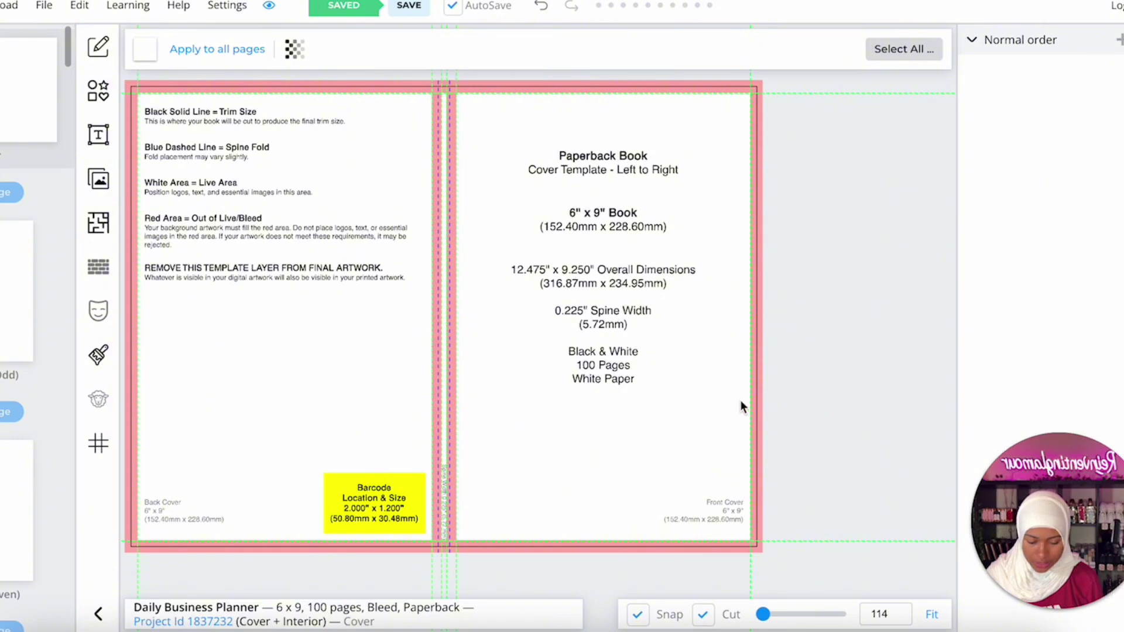
{"action": "left_click", "coordinate": [100, 93]}
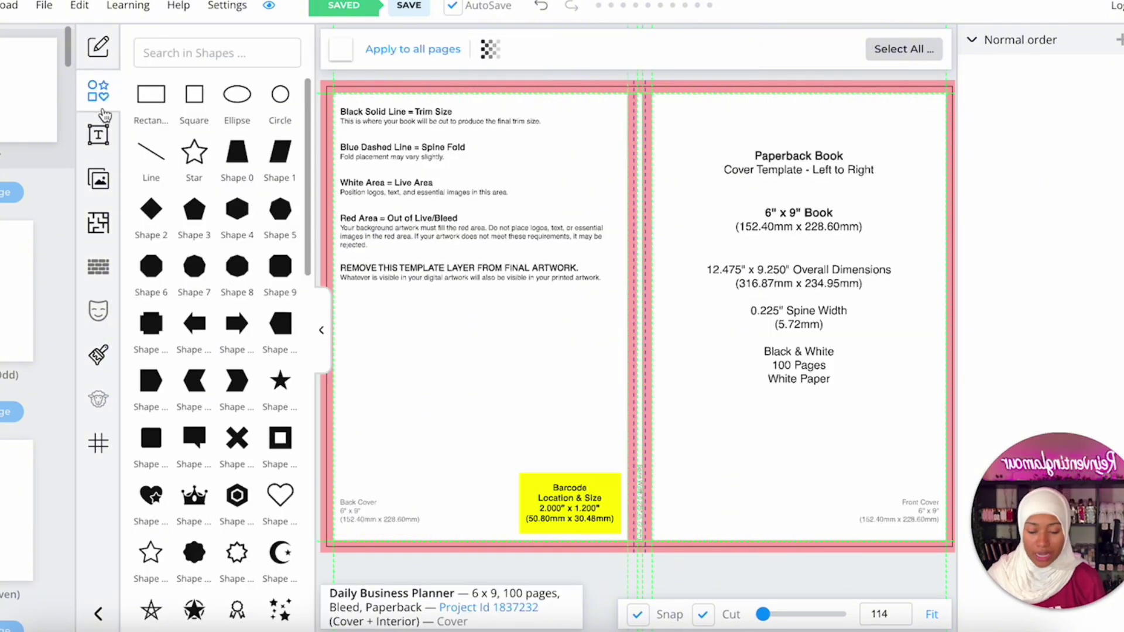
Look through the shapes library and the available text components for the cover.
{"action": "scroll", "coordinate": [230, 253], "scroll_direction": "down", "scroll_amount": 10}
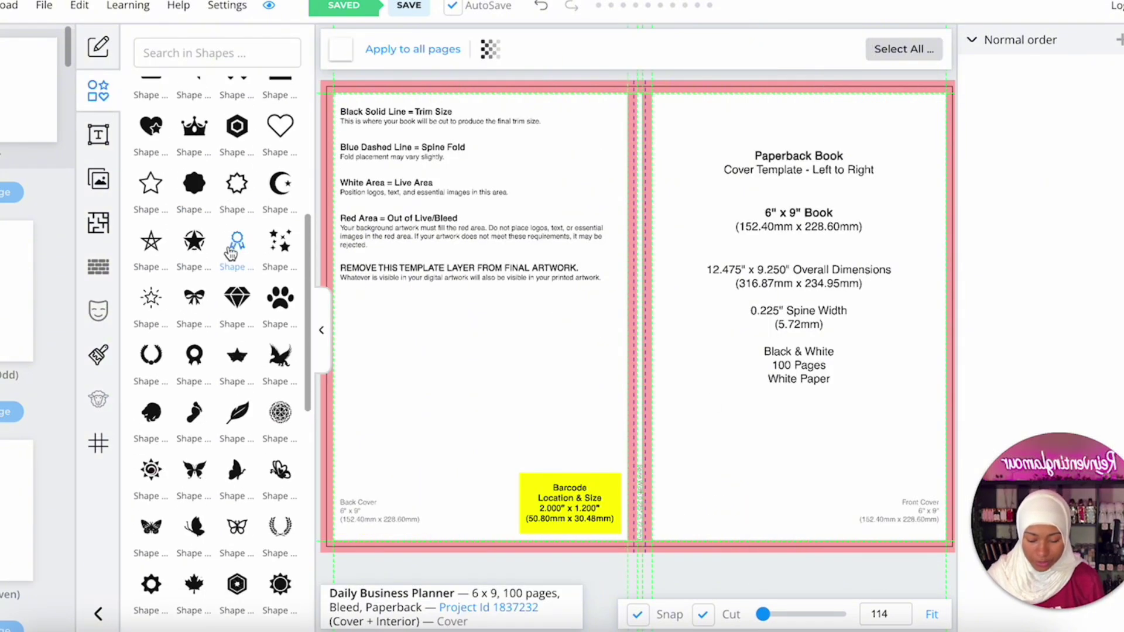
{"action": "scroll", "coordinate": [230, 253], "scroll_direction": "down", "scroll_amount": 7}
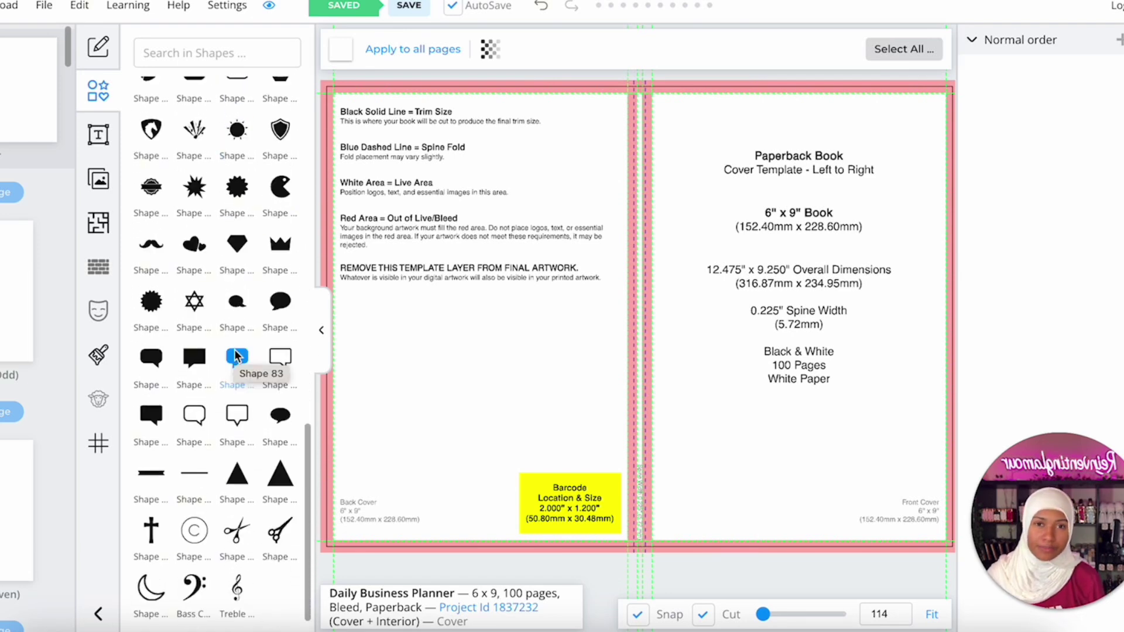
{"action": "left_click", "coordinate": [83, 136]}
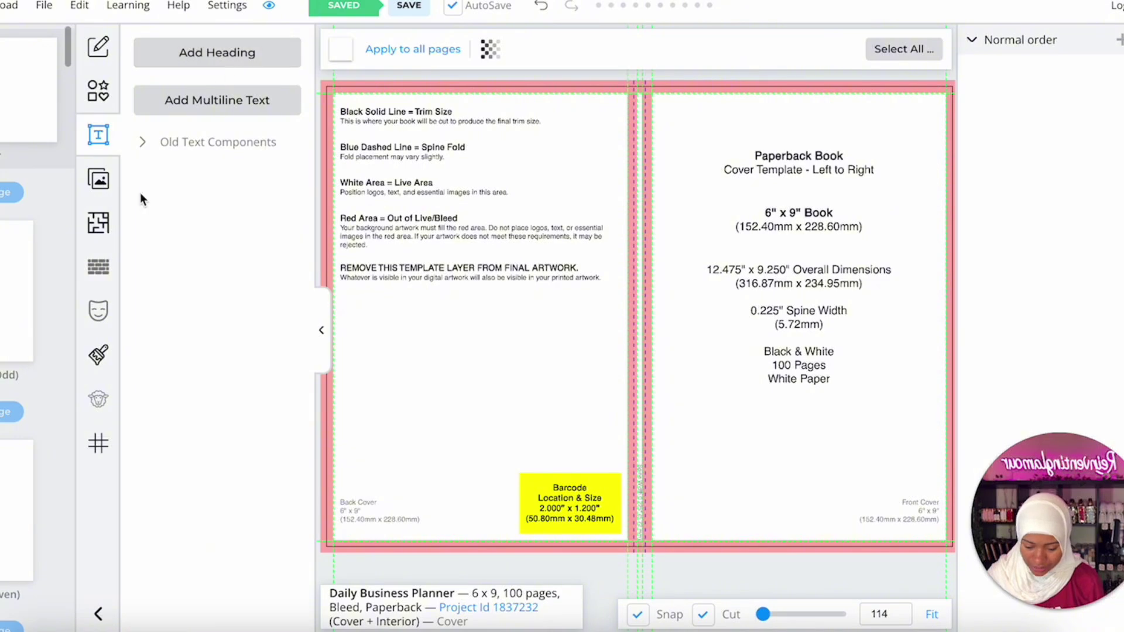
Open the image library and compare its uploads, Pixabay and Unsplash collections.
{"action": "left_click", "coordinate": [98, 179]}
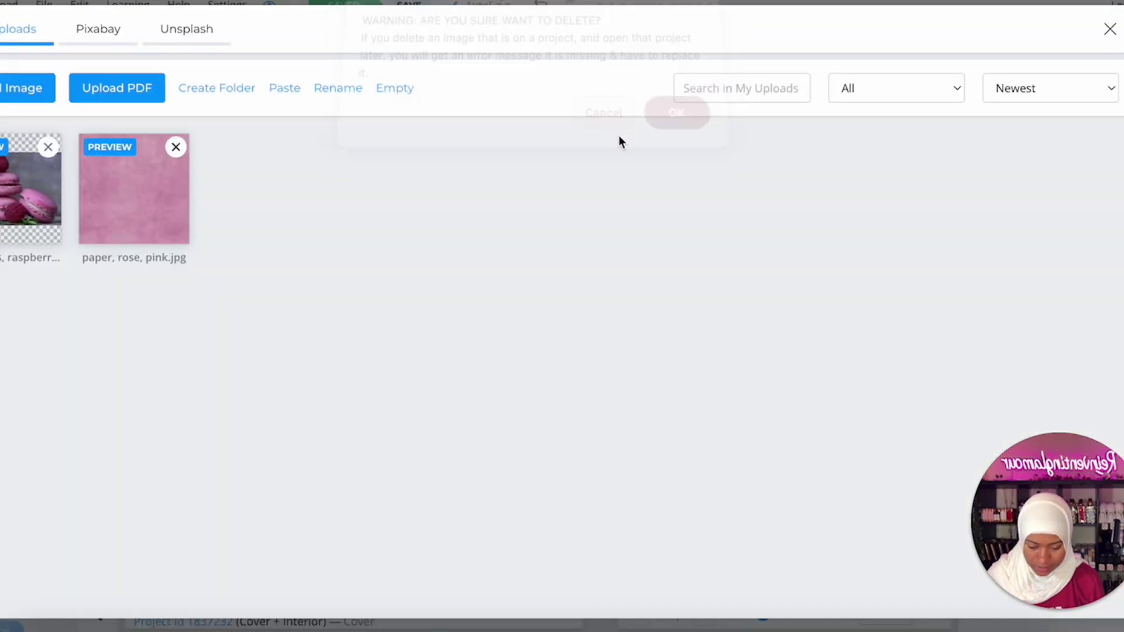
{"action": "left_click", "coordinate": [106, 35]}
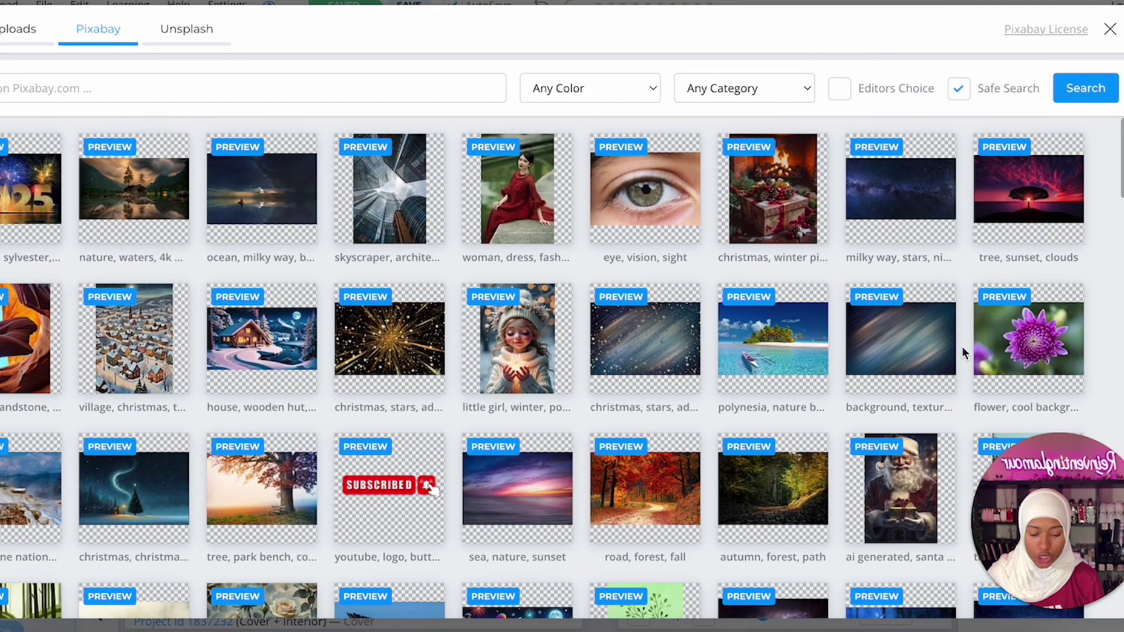
{"action": "scroll", "coordinate": [875, 369], "scroll_direction": "down", "scroll_amount": 7}
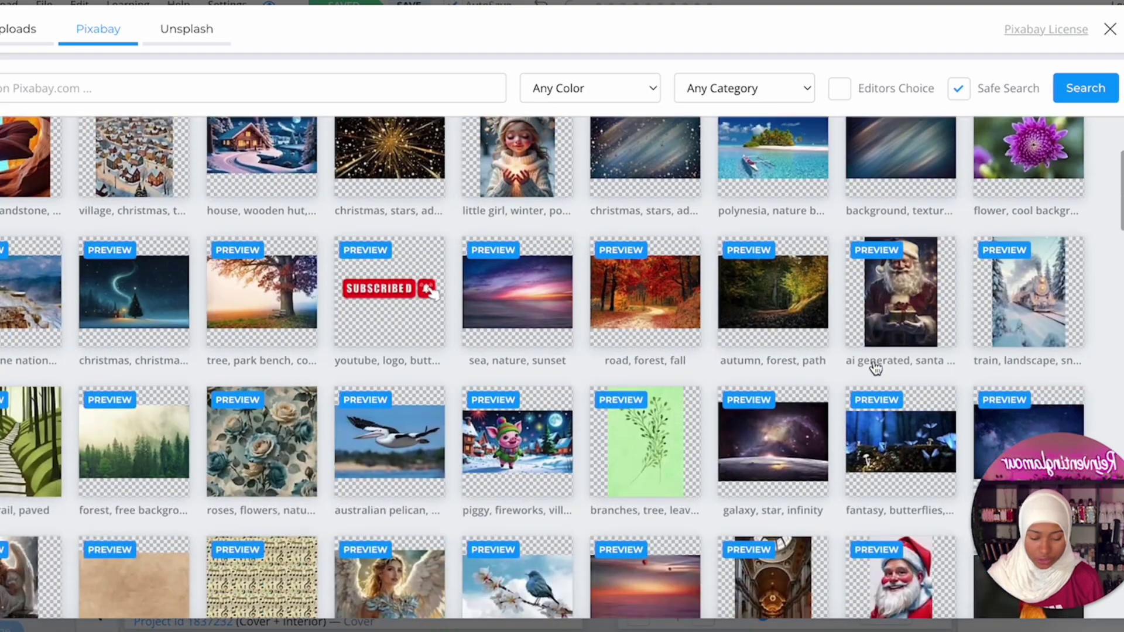
{"action": "left_click", "coordinate": [15, 41]}
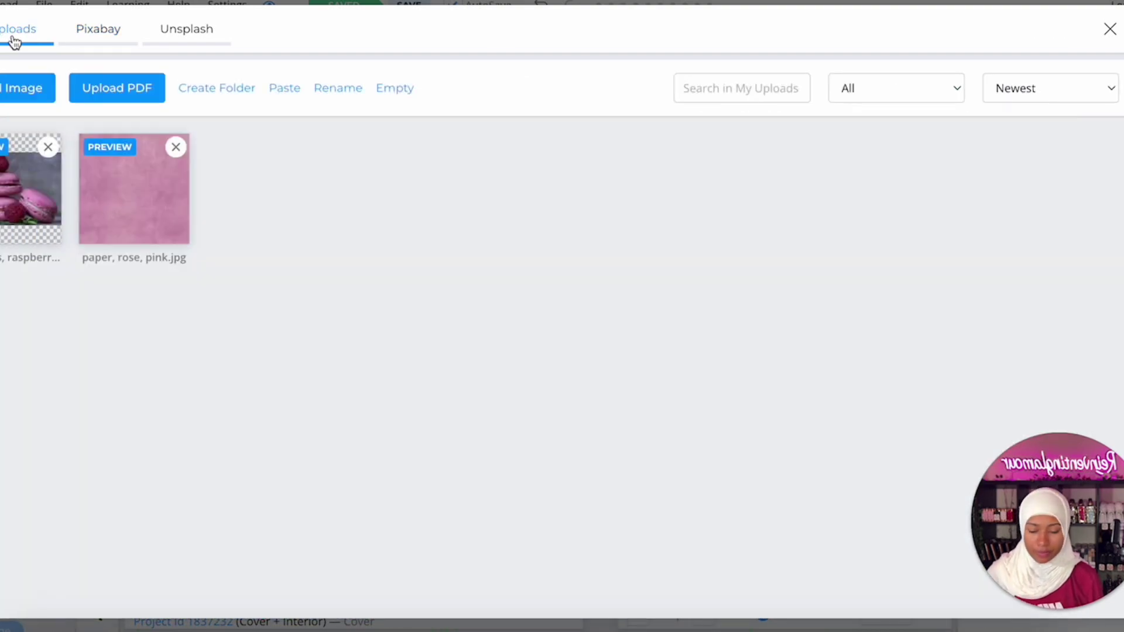
{"action": "left_click", "coordinate": [151, 44]}
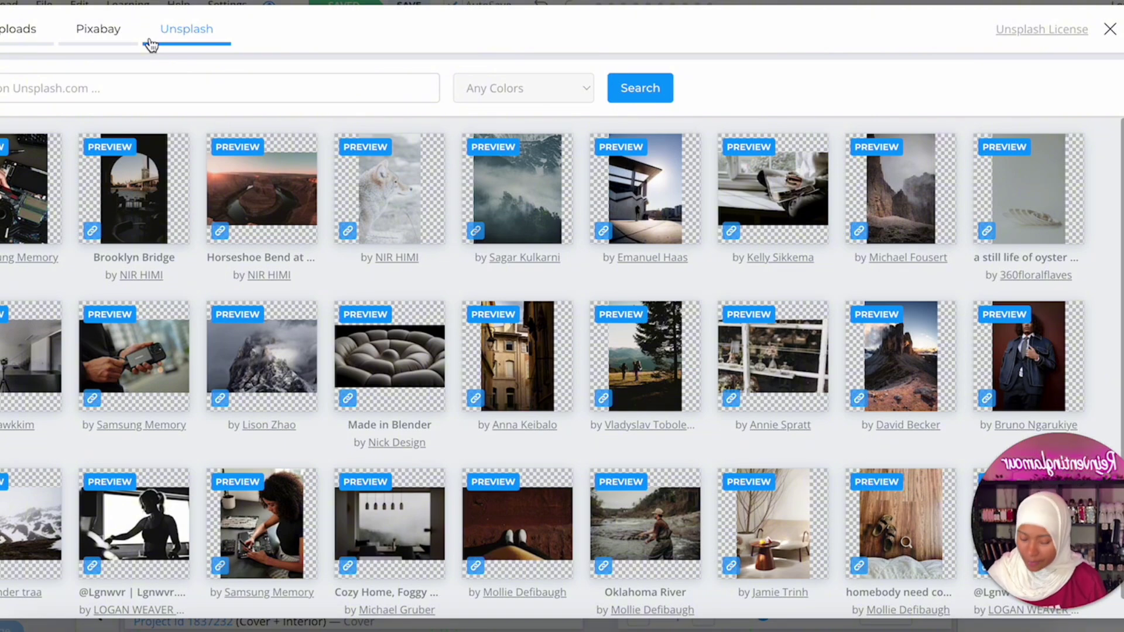
Add the pink cloud image with the small black figure from Pixabay to the front cover.
{"action": "left_click", "coordinate": [108, 35]}
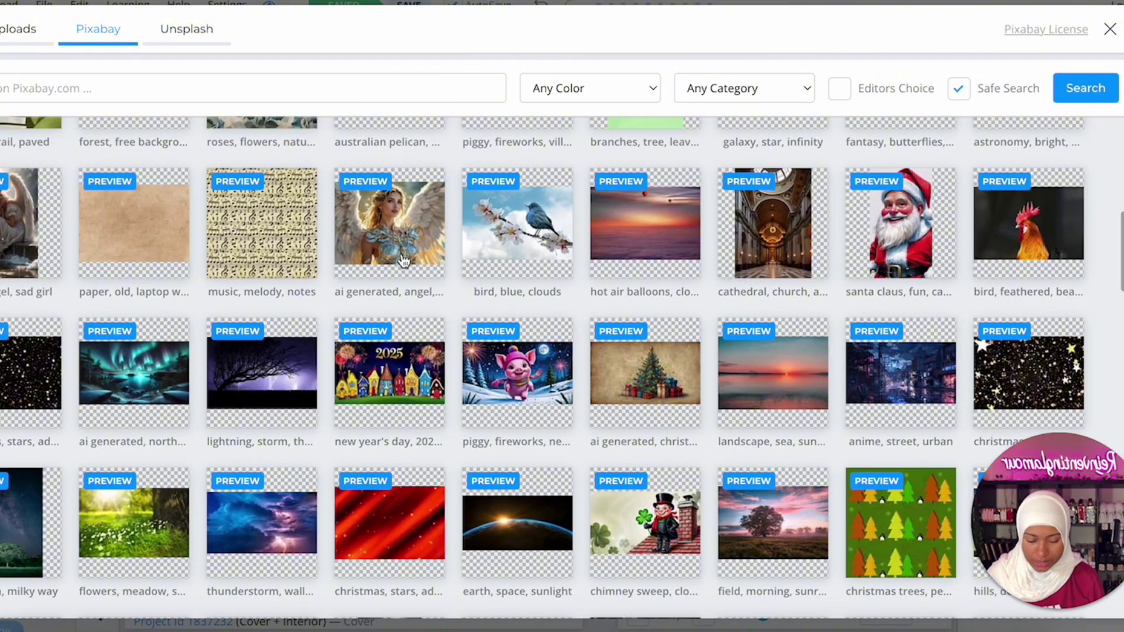
{"action": "scroll", "coordinate": [499, 331], "scroll_direction": "down", "scroll_amount": 3}
{"action": "scroll", "coordinate": [499, 330], "scroll_direction": "down", "scroll_amount": 4}
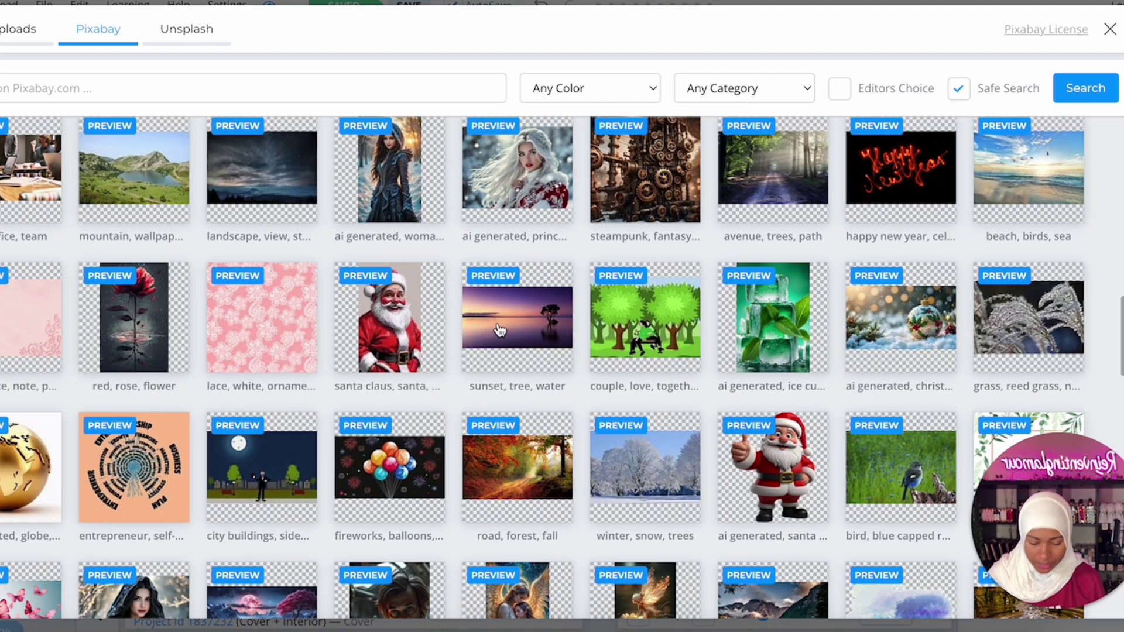
{"action": "scroll", "coordinate": [575, 321], "scroll_direction": "down", "scroll_amount": 2}
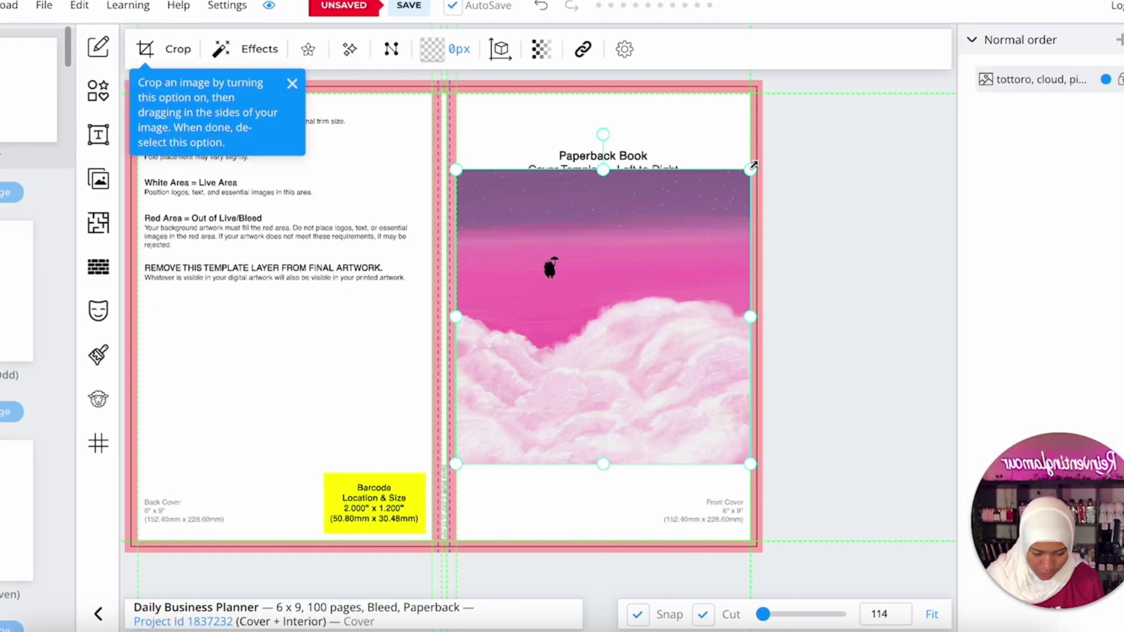
Enlarge the pink cloud image and position it so it covers the whole front cover.
{"action": "left_click_drag", "start_coordinate": [754, 165], "coordinate": [755, 26]}
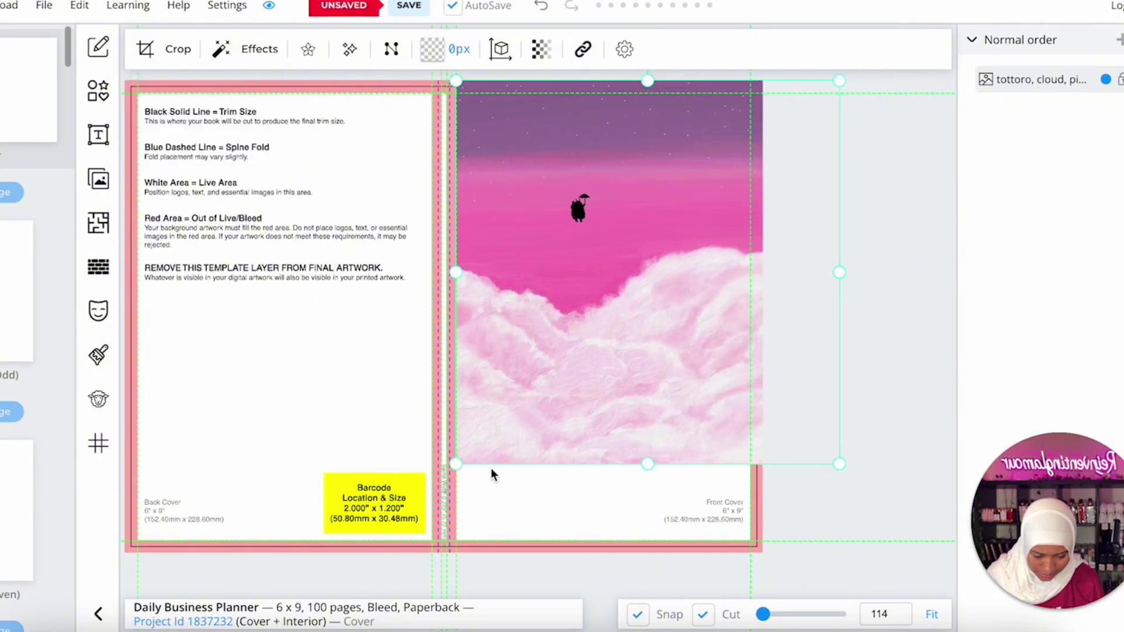
{"action": "left_click_drag", "start_coordinate": [454, 466], "coordinate": [406, 631]}
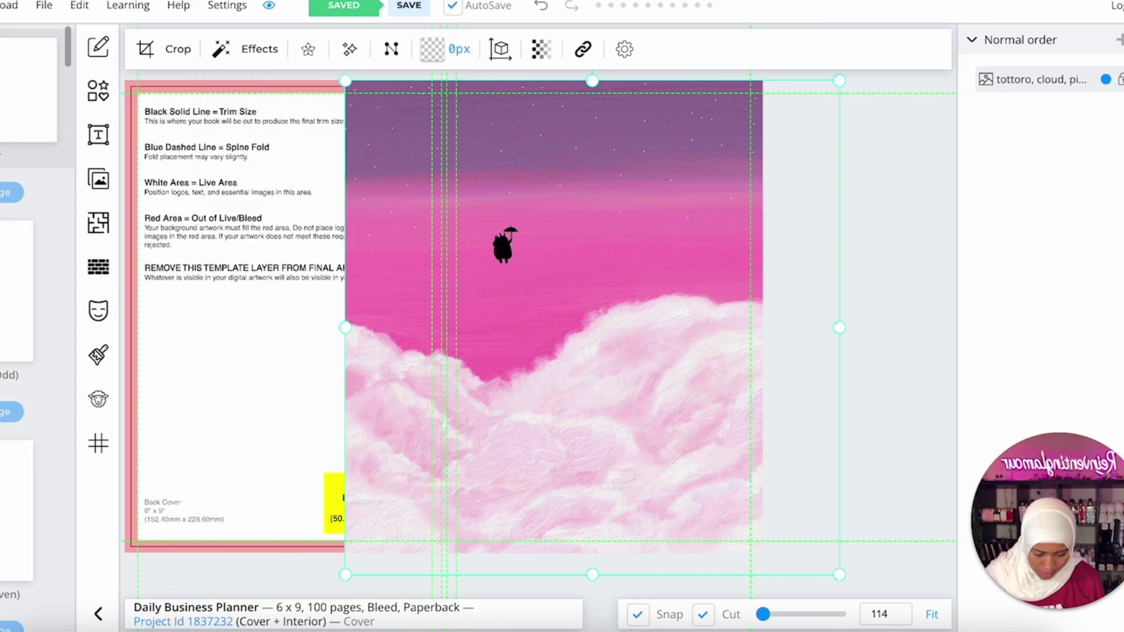
{"action": "left_click_drag", "start_coordinate": [528, 452], "coordinate": [532, 460]}
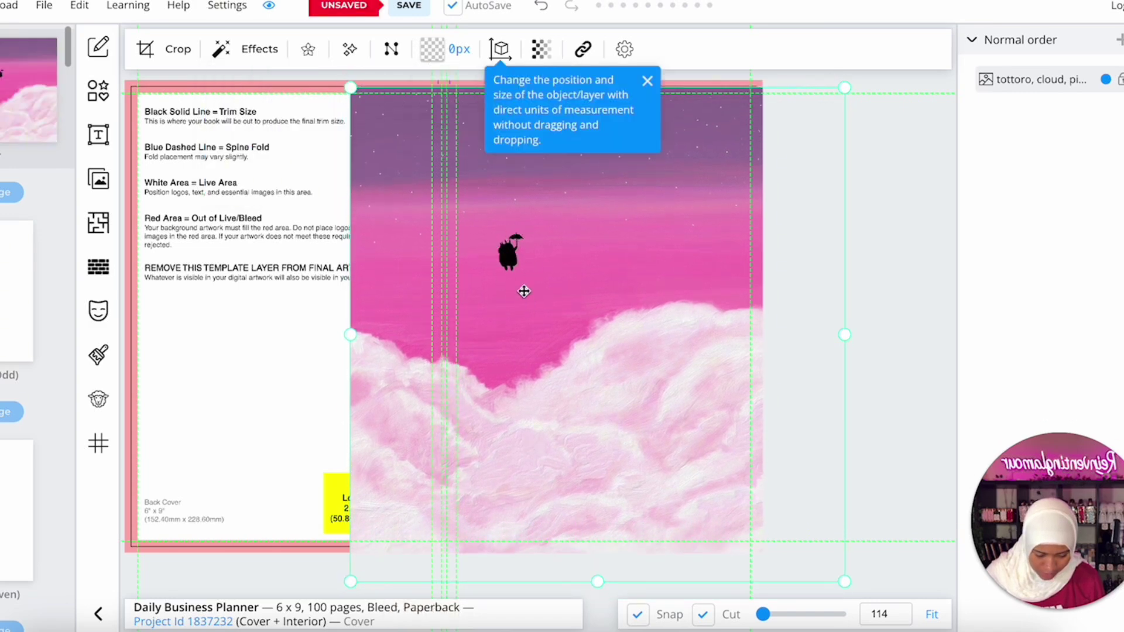
Add a rounded speech bubble with a white fill over the small black figure on the front cover.
{"action": "left_click", "coordinate": [98, 91]}
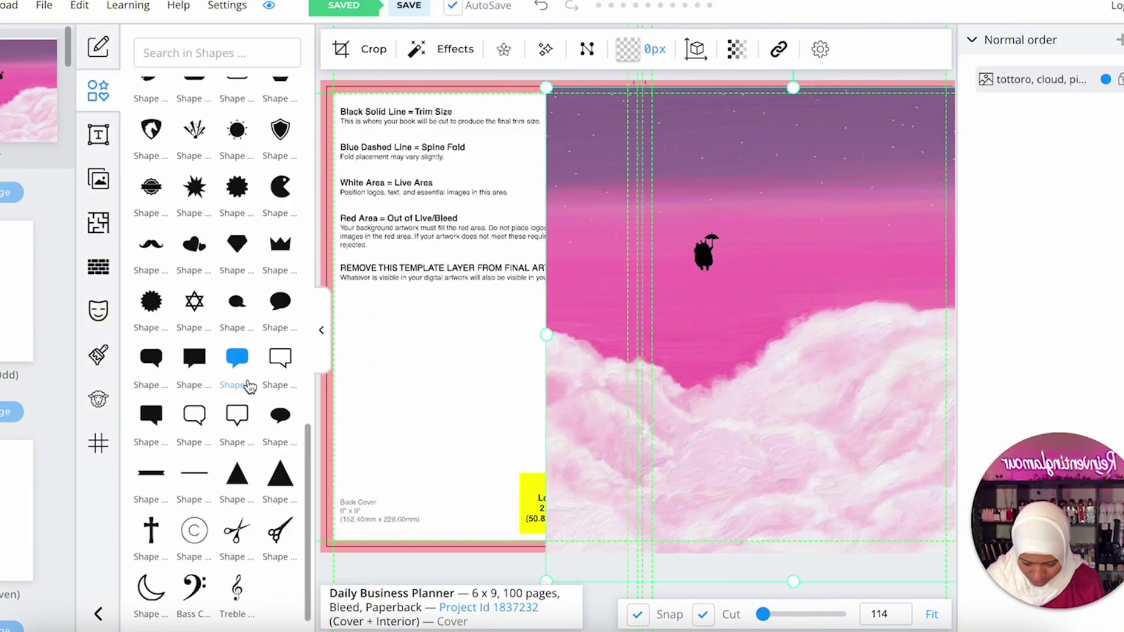
{"action": "left_click", "coordinate": [151, 358]}
{"action": "left_click", "coordinate": [349, 49]}
{"action": "left_click", "coordinate": [617, 465]}
Add the multiline text "Financial Freedom is calling..." in a decorative font on the speech bubble.
{"action": "left_click", "coordinate": [98, 135]}
{"action": "left_click", "coordinate": [218, 101]}
{"action": "type", "text": "Financial Freedom is calling..."}
{"action": "left_click", "coordinate": [600, 49]}
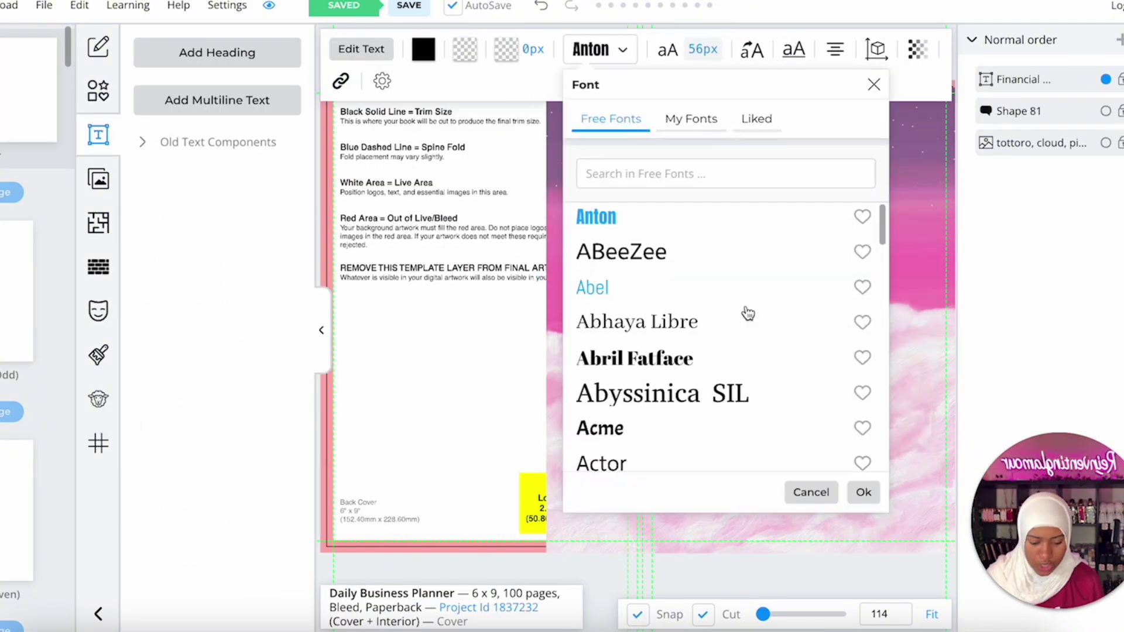
{"action": "left_click", "coordinate": [864, 492]}
{"action": "left_click", "coordinate": [695, 203]}
Place a copy of the cloud image over the back cover and enlarge the original on the front cover.
{"action": "left_click", "coordinate": [320, 330]}
{"action": "key", "text": "ctrl+v"}
{"action": "left_click_drag", "start_coordinate": [674, 380], "coordinate": [203, 397]}
{"action": "left_click", "coordinate": [644, 176]}
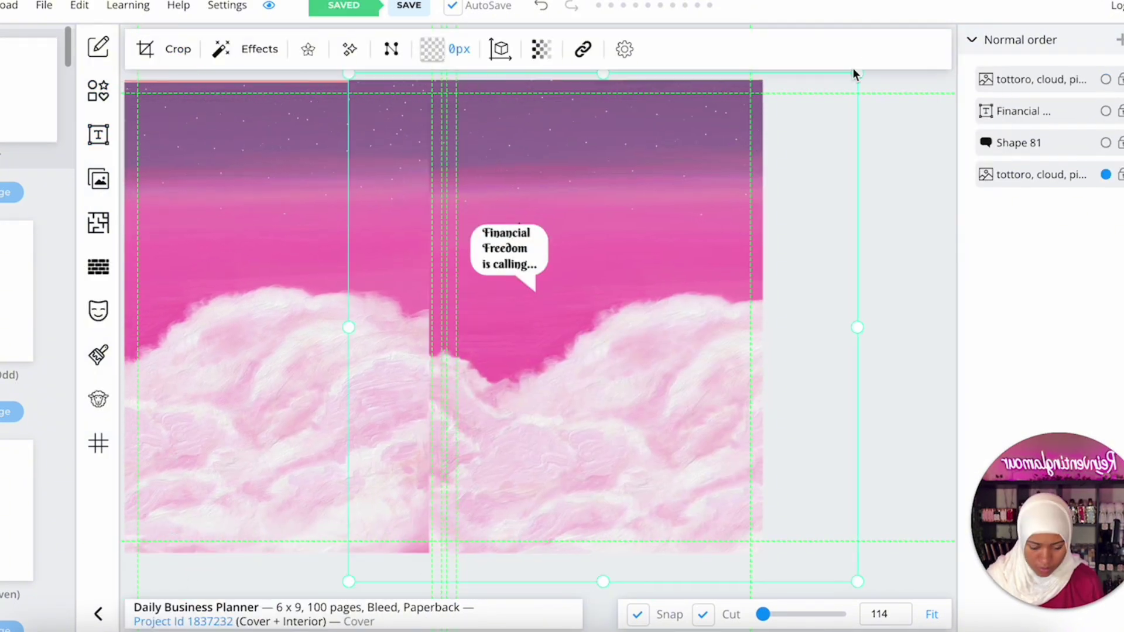
{"action": "left_click_drag", "start_coordinate": [353, 430], "coordinate": [359, 437]}
{"action": "left_click_drag", "start_coordinate": [857, 74], "coordinate": [915, 16]}
Add the two-line heading "BUSINESS GOAL PLANNER" and place it in the upper part of the front cover.
{"action": "left_click", "coordinate": [99, 48]}
{"action": "left_click", "coordinate": [99, 135]}
{"action": "left_click", "coordinate": [217, 53]}
{"action": "type", "text": "BUSINESS"}
{"action": "key", "text": "Return"}
{"action": "type", "text": "GOAL PLANN"}
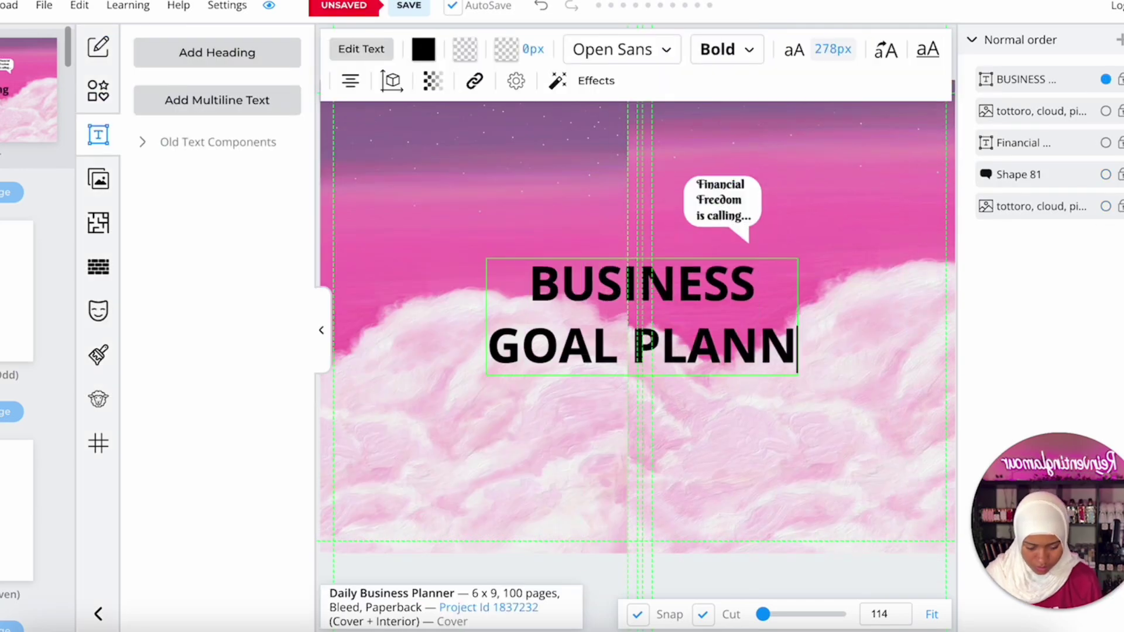
{"action": "type", "text": "ER"}
{"action": "left_click_drag", "start_coordinate": [644, 316], "coordinate": [810, 158]}
Move the speech bubble and its "Financial Freedom is calling..." text below the title on the front cover.
{"action": "mouse_move", "coordinate": [720, 200]}
{"action": "left_mouse_down"}
{"action": "mouse_move", "coordinate": [722, 355]}
{"action": "mouse_move", "coordinate": [701, 281]}
{"action": "left_mouse_up"}
{"action": "left_click_drag", "start_coordinate": [723, 355], "coordinate": [702, 285]}
{"action": "left_click", "coordinate": [99, 311]}
{"action": "left_click", "coordinate": [99, 355]}
{"action": "left_click", "coordinate": [98, 444]}
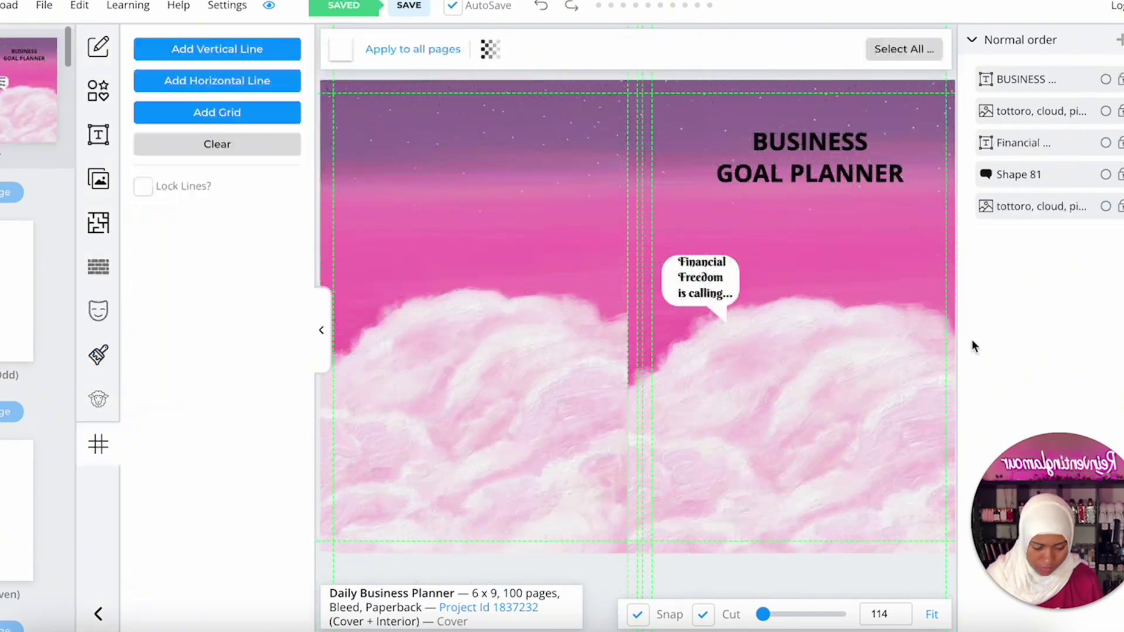
Restyle the title in an outlined font and put the "Financial Freedom is calling..." tagline in white on one line beneath it.
{"action": "left_click", "coordinate": [810, 158]}
{"action": "left_click", "coordinate": [321, 331]}
{"action": "left_click_drag", "start_coordinate": [505, 277], "coordinate": [525, 226]}
{"action": "left_click", "coordinate": [161, 49]}
{"action": "left_click", "coordinate": [379, 267]}
{"action": "left_click_drag", "start_coordinate": [720, 316], "coordinate": [788, 376]}
Delete the speech bubble shape from the cover.
{"action": "right_click", "coordinate": [1019, 174]}
{"action": "left_click", "coordinate": [1047, 454]}
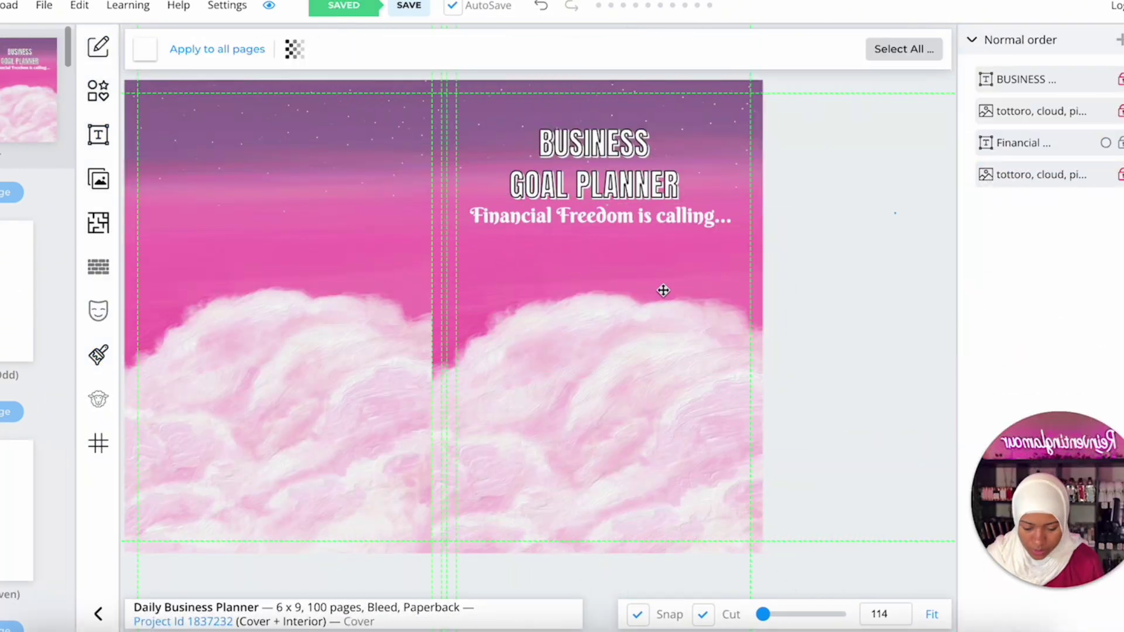
Unlock and enlarge the "BUSINESS GOAL PLANNER" title, center it on the front cover and move the tagline down beneath it.
{"action": "left_click", "coordinate": [1122, 80]}
{"action": "left_click_drag", "start_coordinate": [679, 202], "coordinate": [731, 224]}
{"action": "left_click_drag", "start_coordinate": [615, 175], "coordinate": [603, 180]}
{"action": "left_click_drag", "start_coordinate": [601, 216], "coordinate": [603, 249]}
{"action": "left_click", "coordinate": [831, 233]}
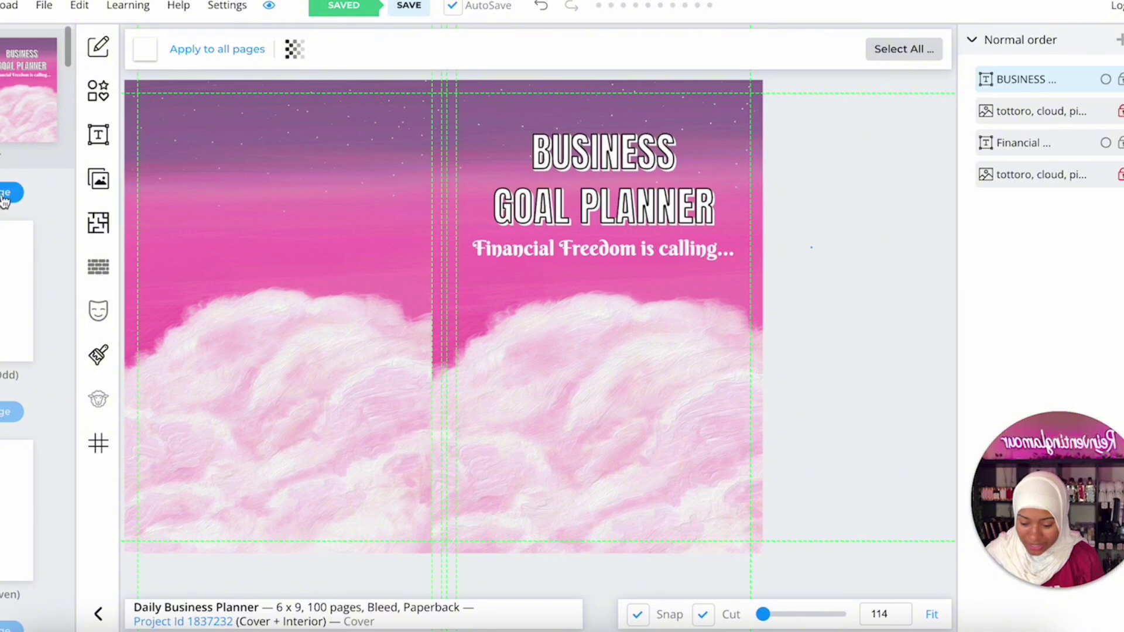
Recheck the finished cover and open interior page 1 for editing.
{"action": "left_click", "coordinate": [6, 194]}
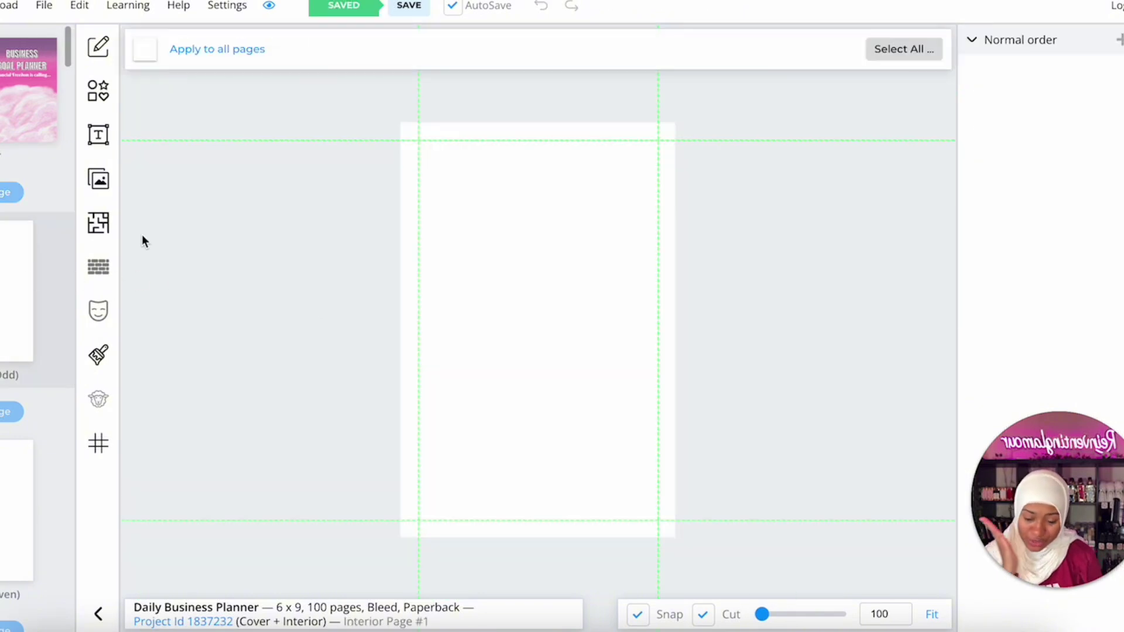
{"action": "left_click", "coordinate": [37, 42]}
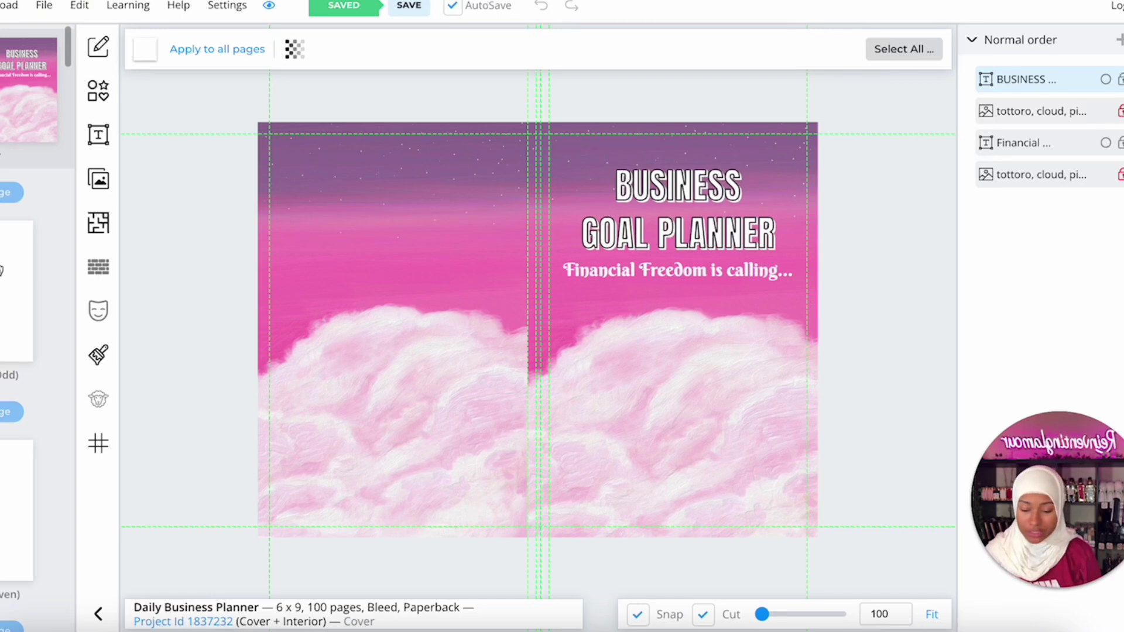
{"action": "left_click", "coordinate": [73, 196]}
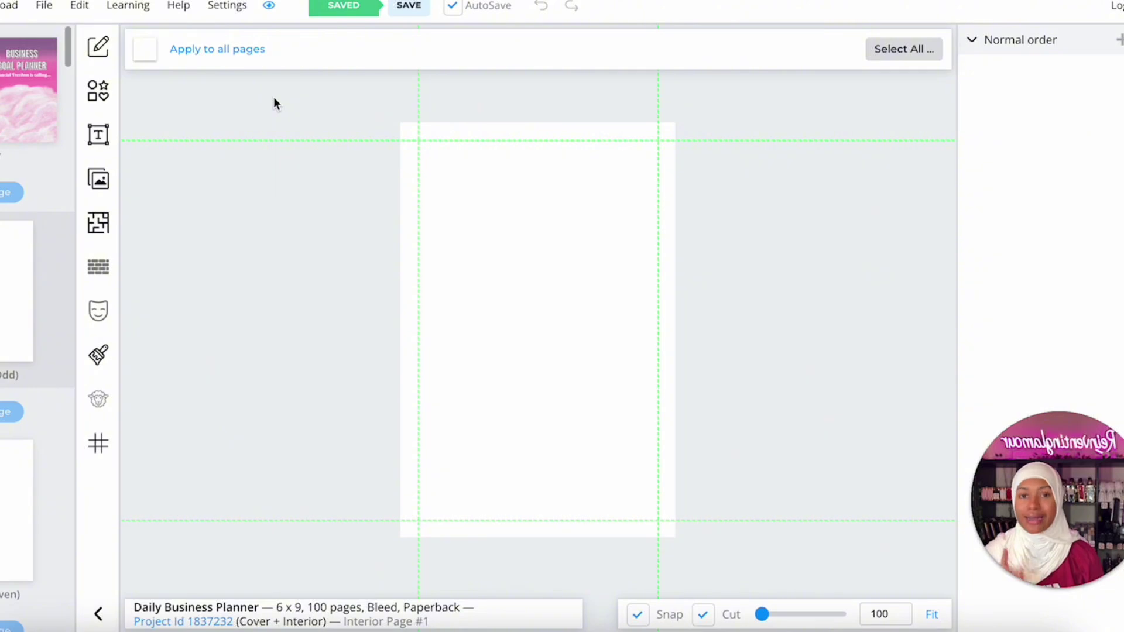
Apply the Wide Journal variant from the Interior Templates Library to all pages of the planner.
{"action": "left_click", "coordinate": [99, 234]}
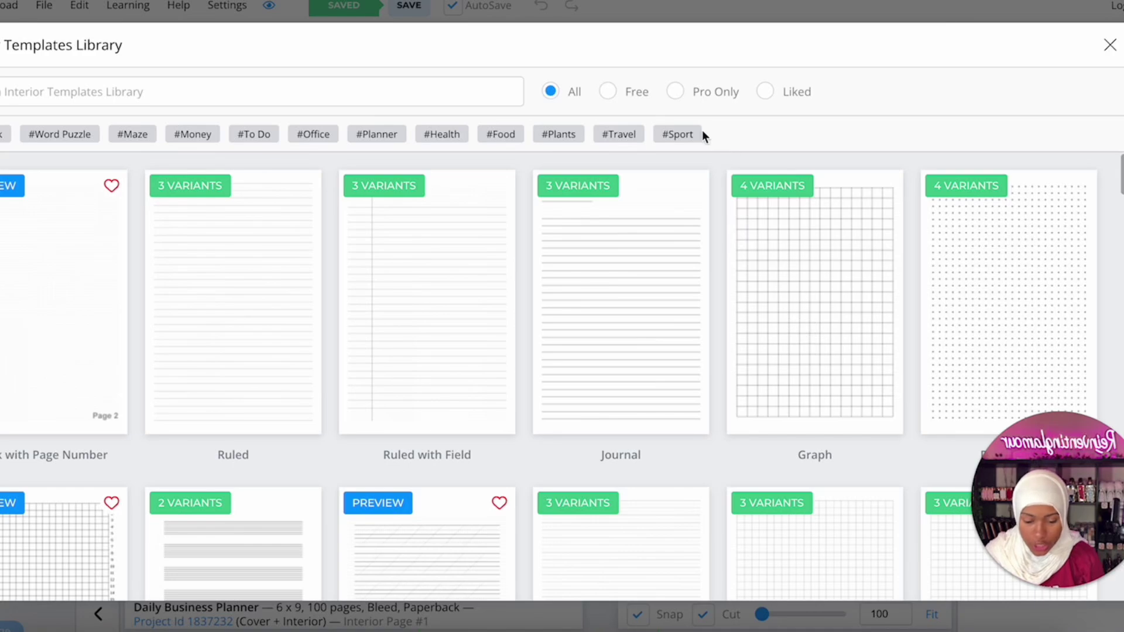
{"action": "scroll", "coordinate": [691, 368], "scroll_direction": "down", "scroll_amount": 5}
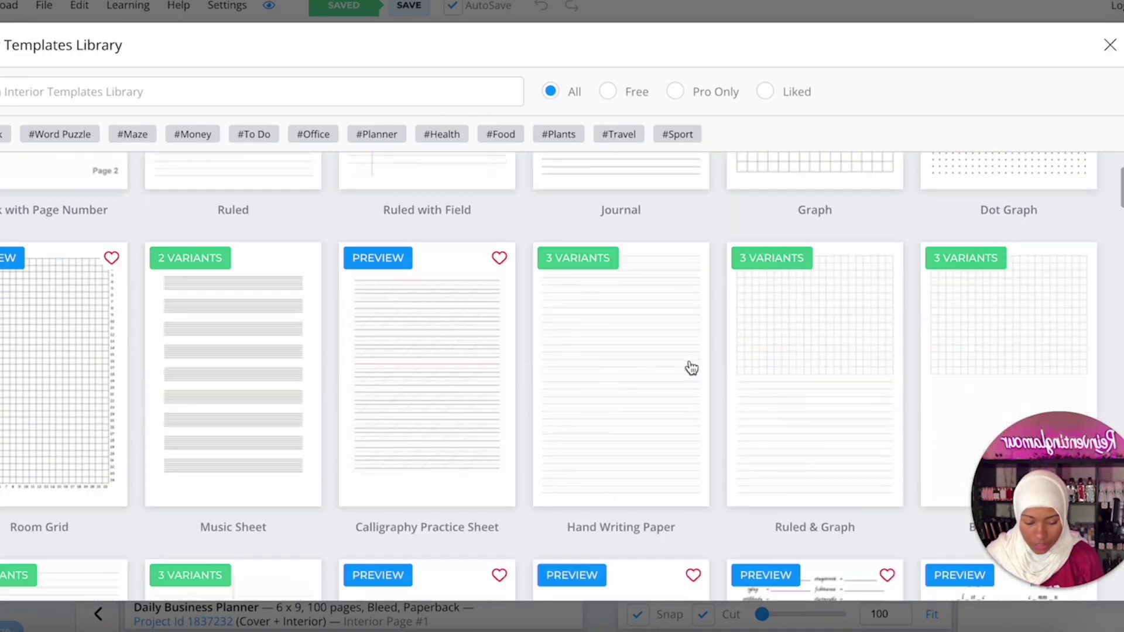
{"action": "scroll", "coordinate": [691, 368], "scroll_direction": "down", "scroll_amount": 7}
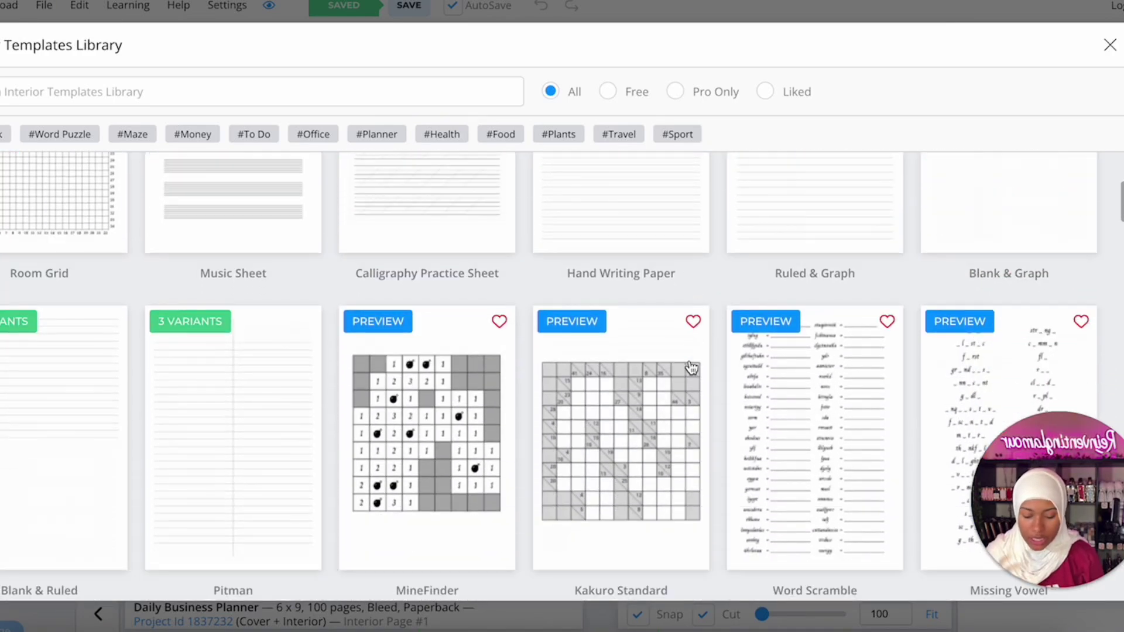
{"action": "scroll", "coordinate": [691, 367], "scroll_direction": "down", "scroll_amount": 16}
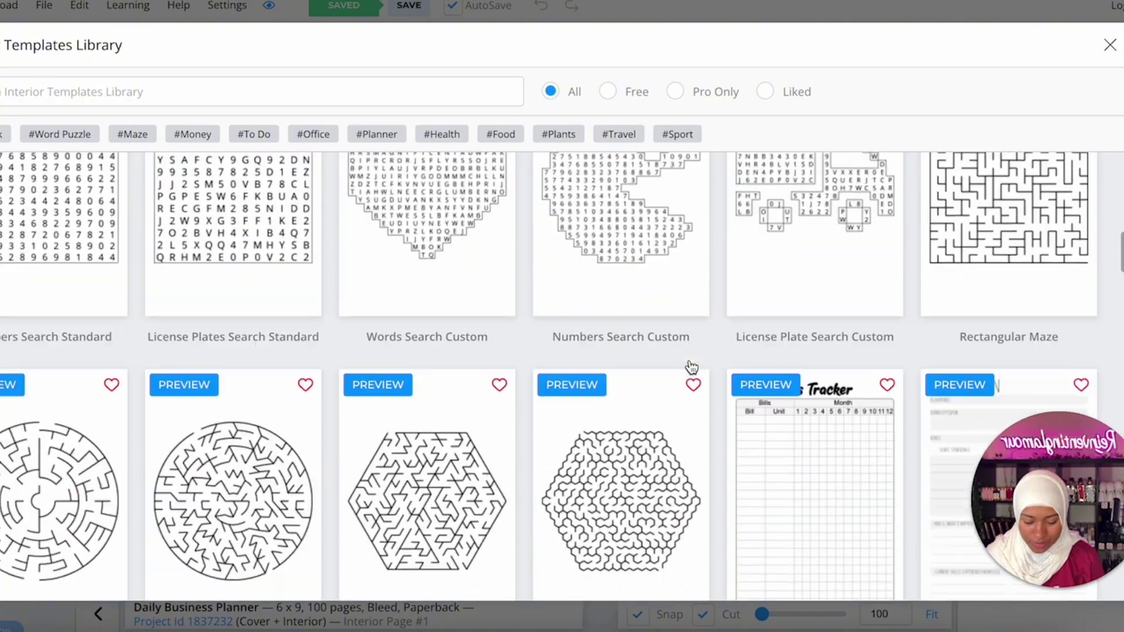
{"action": "scroll", "coordinate": [692, 367], "scroll_direction": "up", "scroll_amount": 3}
{"action": "scroll", "coordinate": [692, 367], "scroll_direction": "up", "scroll_amount": 3}
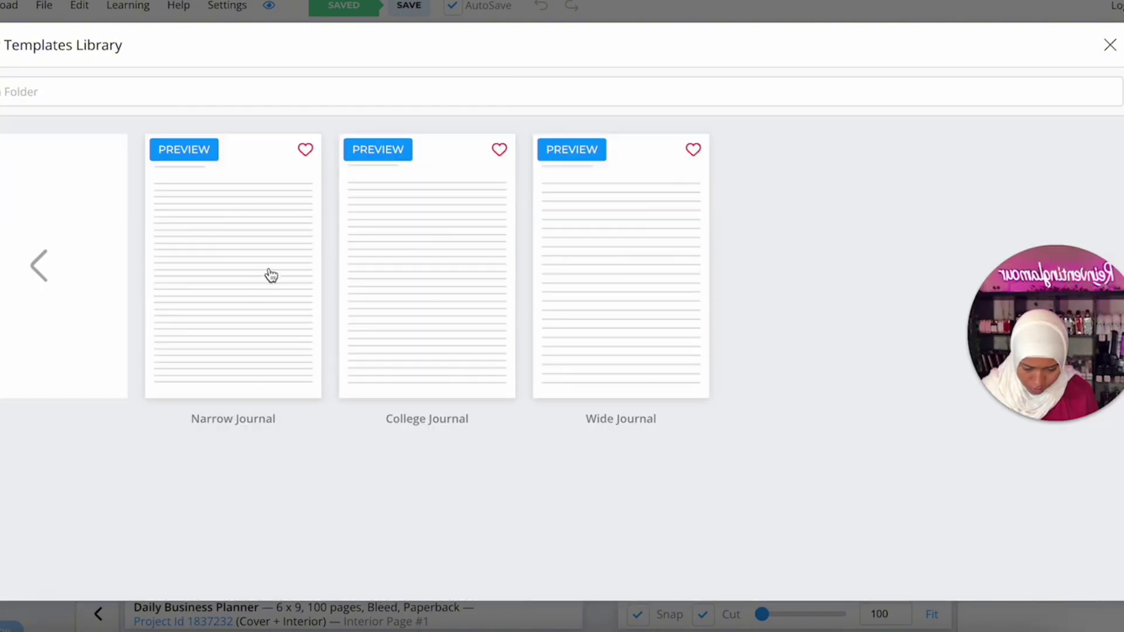
{"action": "left_click", "coordinate": [609, 317]}
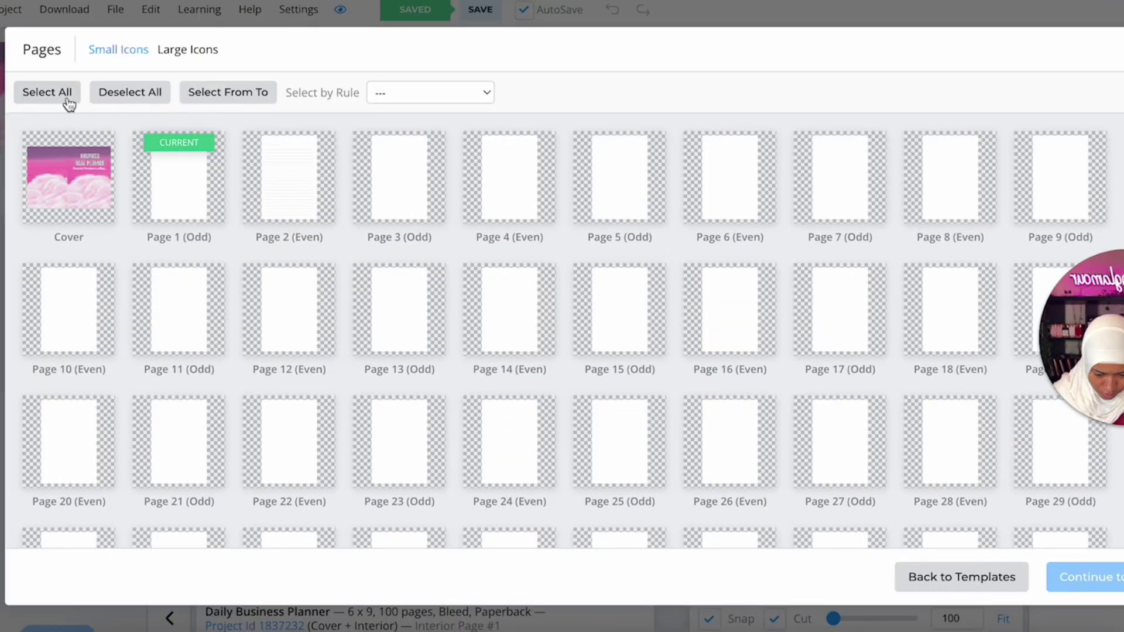
{"action": "left_click", "coordinate": [3, 97]}
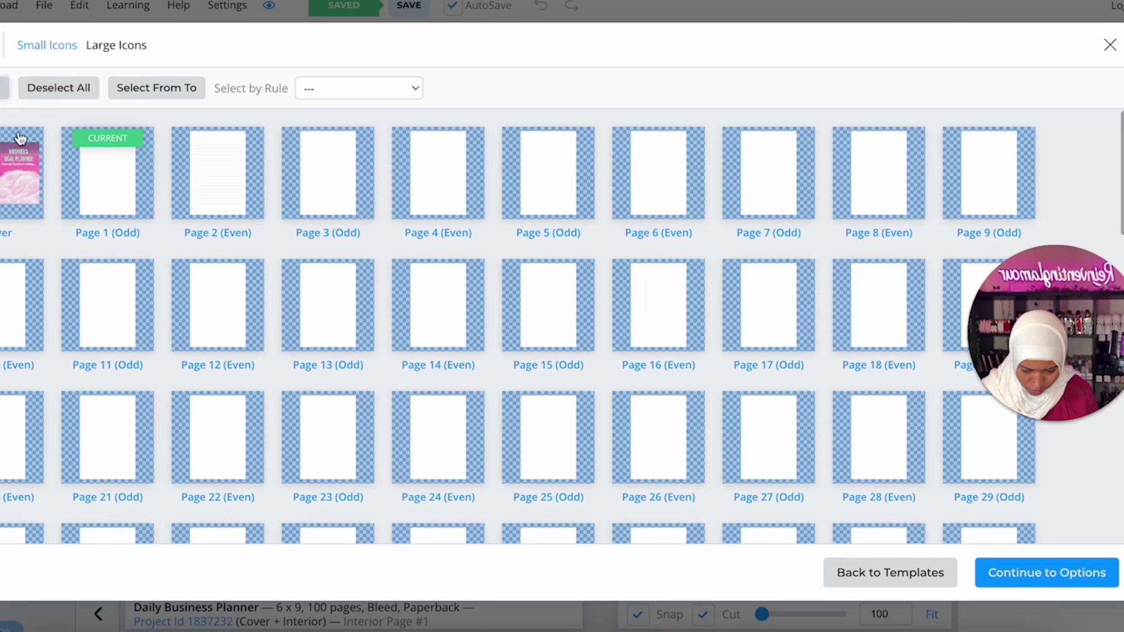
{"action": "left_click", "coordinate": [1037, 572]}
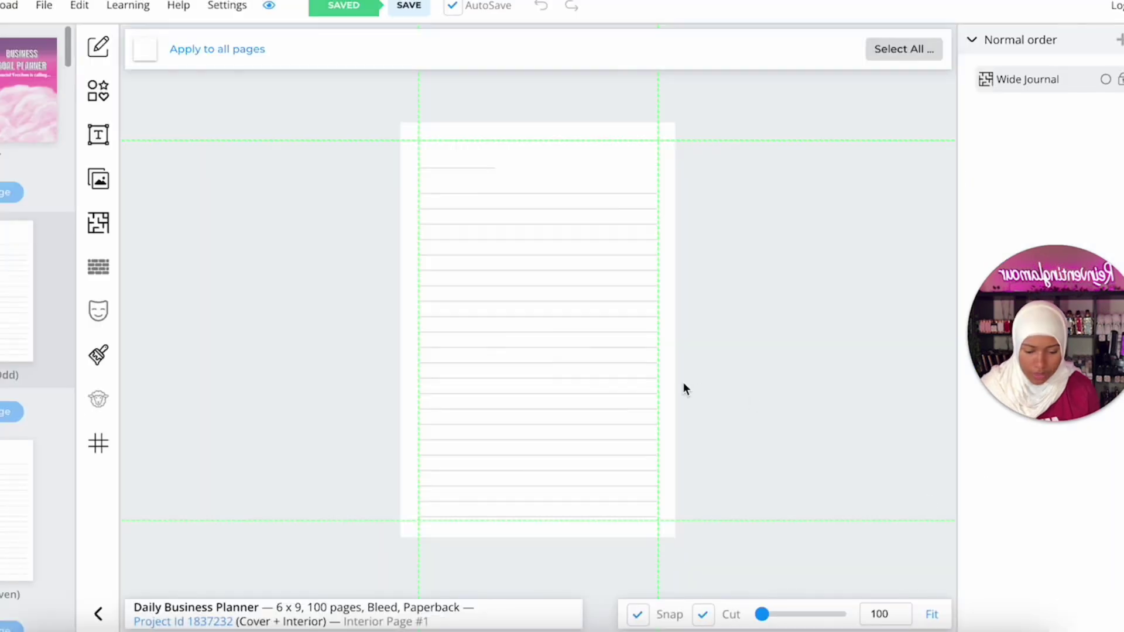
Add a heading to interior page 1, inside the rounded frame, that reads "Vision Board".
{"action": "scroll", "coordinate": [367, 241], "scroll_direction": "down", "scroll_amount": 2}
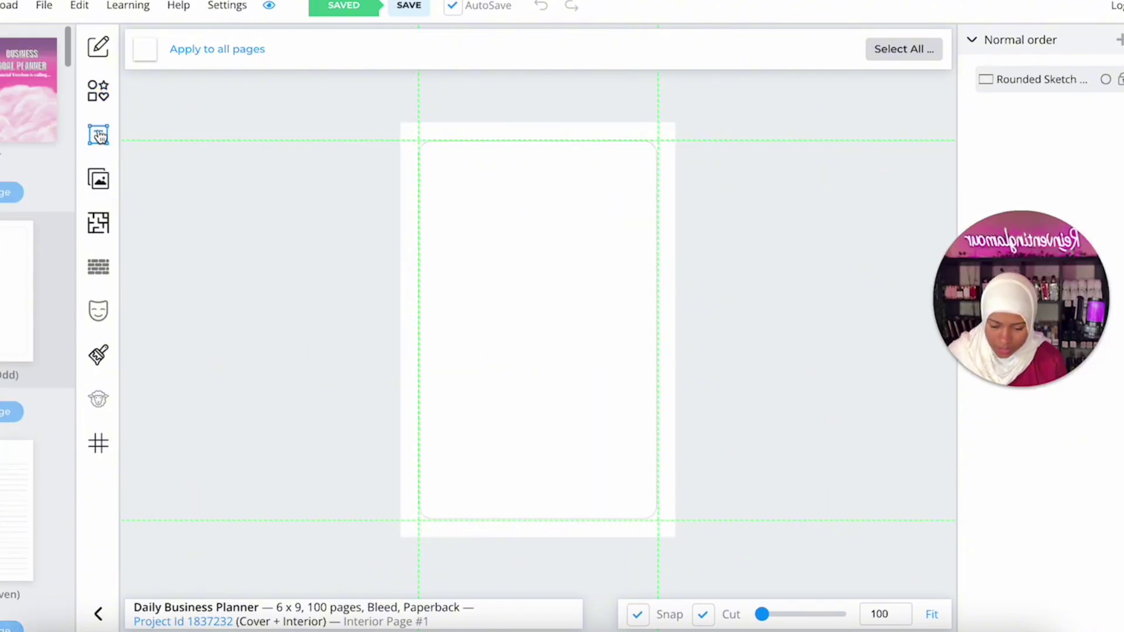
{"action": "left_click", "coordinate": [98, 135]}
{"action": "left_click", "coordinate": [258, 56]}
{"action": "left_click_drag", "start_coordinate": [735, 351], "coordinate": [753, 339]}
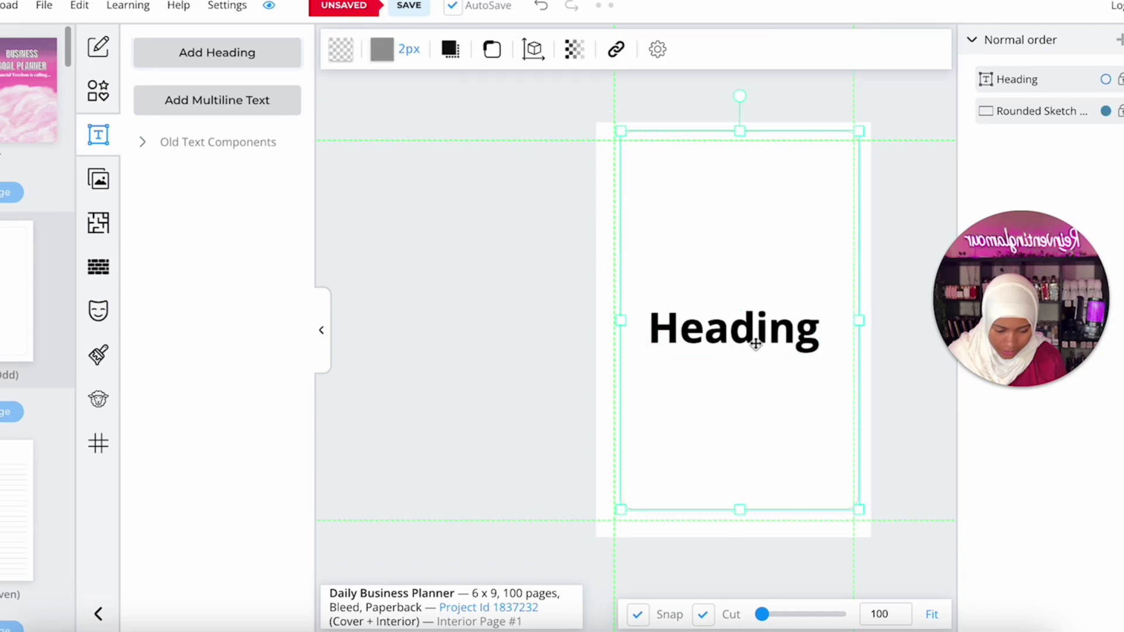
{"action": "left_click", "coordinate": [756, 340]}
{"action": "type", "text": "V"}
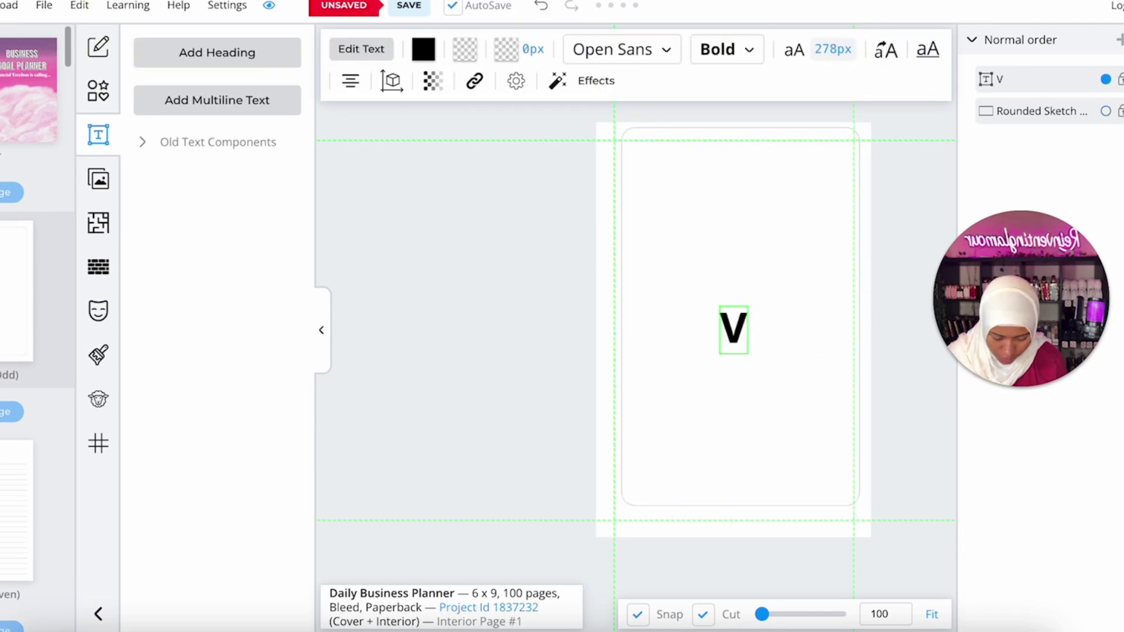
{"action": "type", "text": "ision Board"}
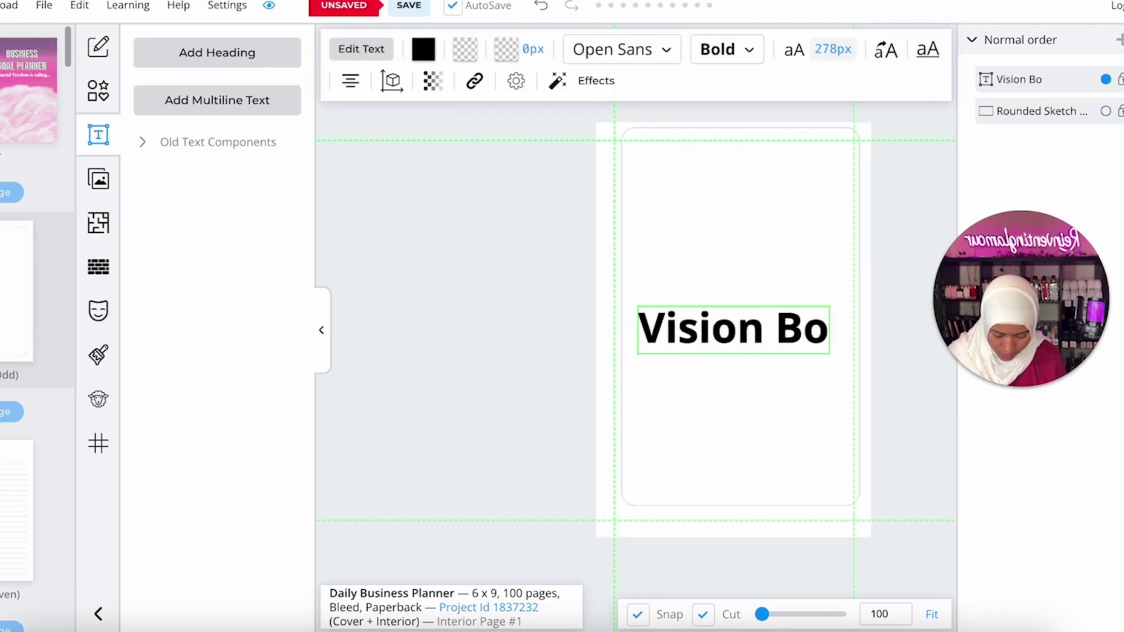
Move the "Vision Board" heading to the top of the page and set its font size to 205 px.
{"action": "left_click", "coordinate": [727, 49]}
{"action": "left_click", "coordinate": [813, 340]}
{"action": "left_click_drag", "start_coordinate": [811, 337], "coordinate": [829, 183]}
{"action": "left_click", "coordinate": [833, 49]}
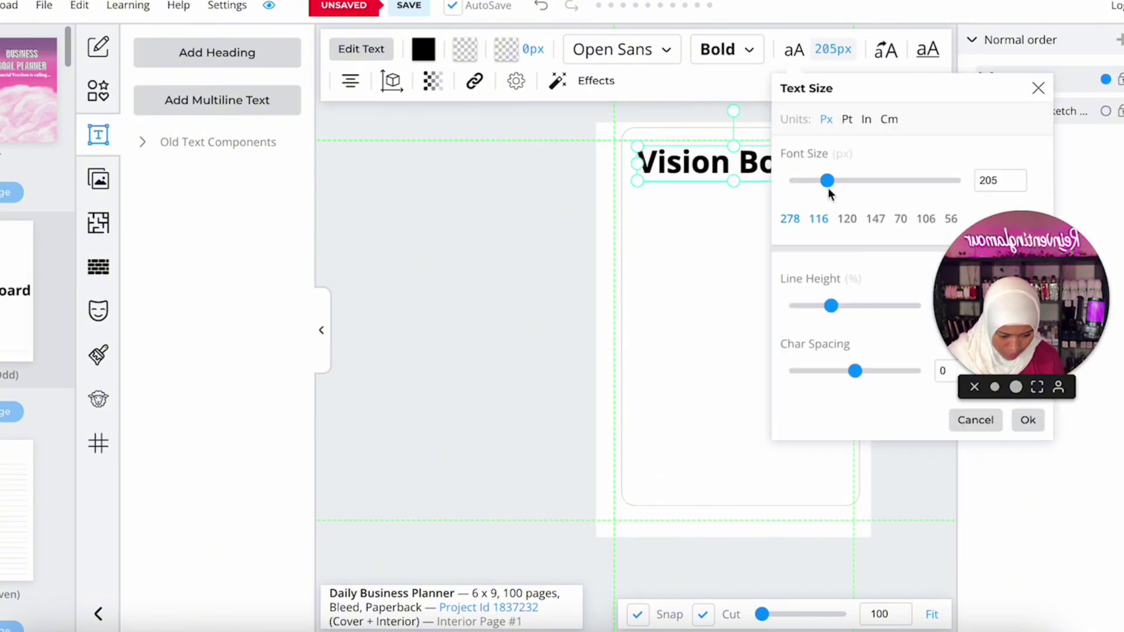
{"action": "left_click", "coordinate": [1027, 420]}
Adjust the "Vision Board" heading's position inside the frame and change its font to a bold serif typeface.
{"action": "left_click_drag", "start_coordinate": [766, 161], "coordinate": [764, 156]}
{"action": "left_click", "coordinate": [907, 183]}
{"action": "left_click", "coordinate": [767, 160]}
{"action": "left_click", "coordinate": [625, 50]}
{"action": "left_click", "coordinate": [687, 266]}
{"action": "left_click", "coordinate": [863, 492]}
{"action": "left_click", "coordinate": [914, 205]}
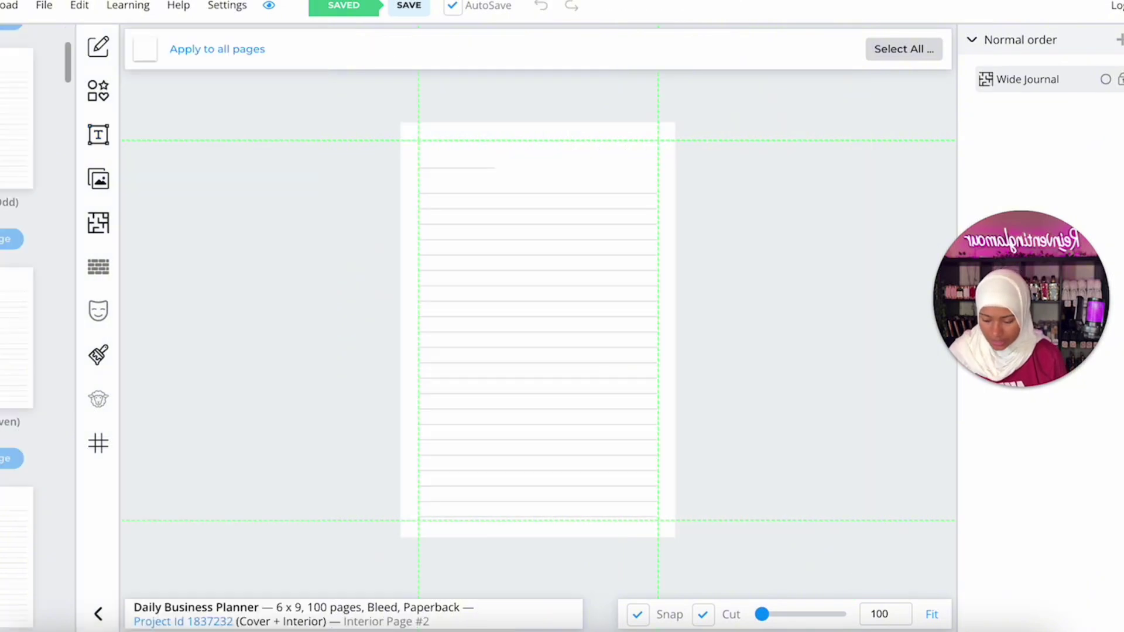
Look over the interior pages and download the current project as CMYK for printed books.
{"action": "scroll", "coordinate": [29, 328], "scroll_direction": "down", "scroll_amount": 4}
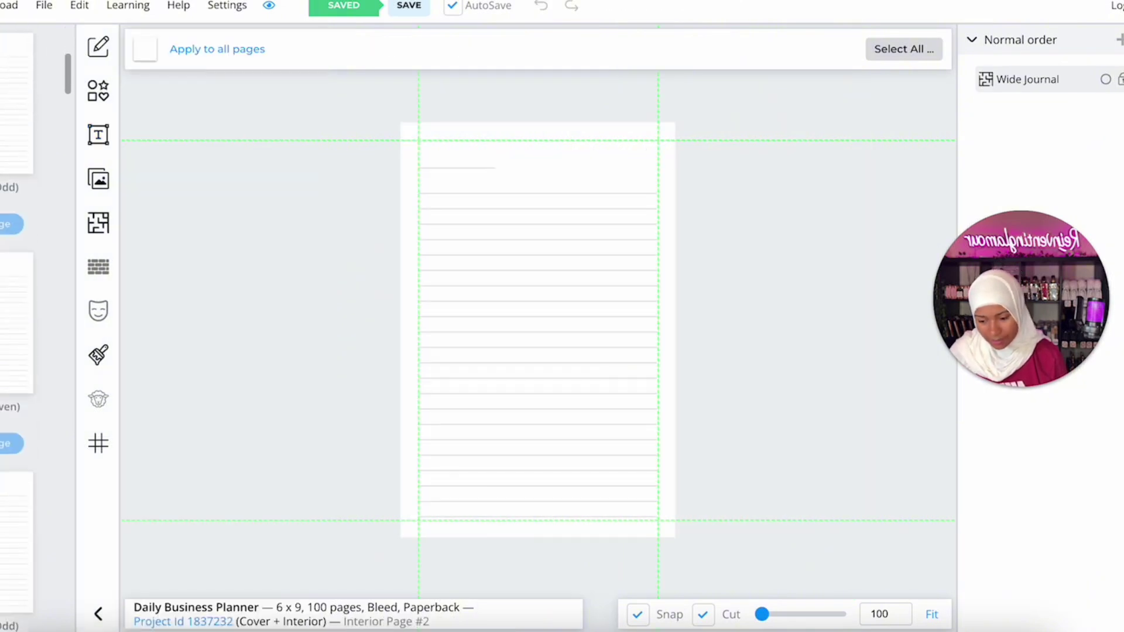
{"action": "scroll", "coordinate": [17, 328], "scroll_direction": "up", "scroll_amount": 5}
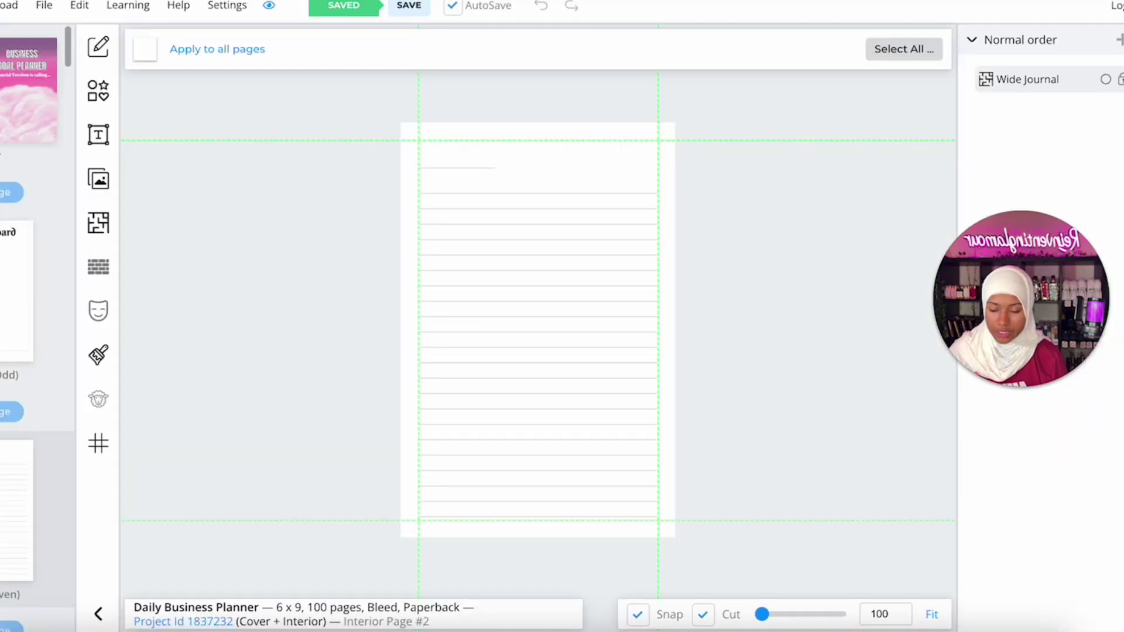
{"action": "left_click", "coordinate": [8, 6]}
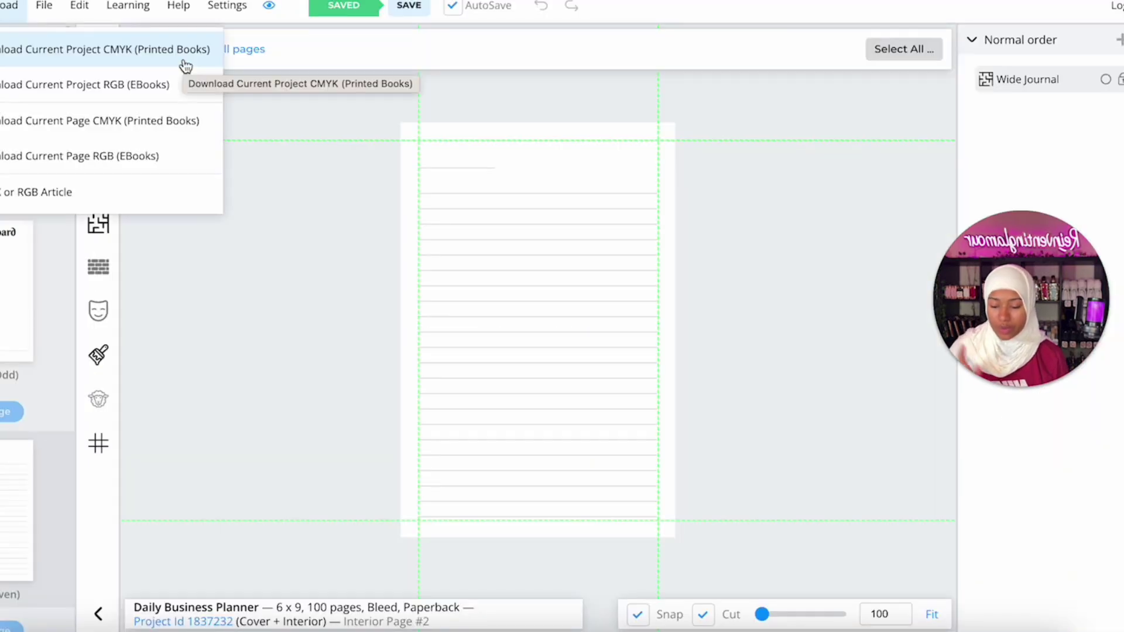
{"action": "left_click", "coordinate": [151, 54]}
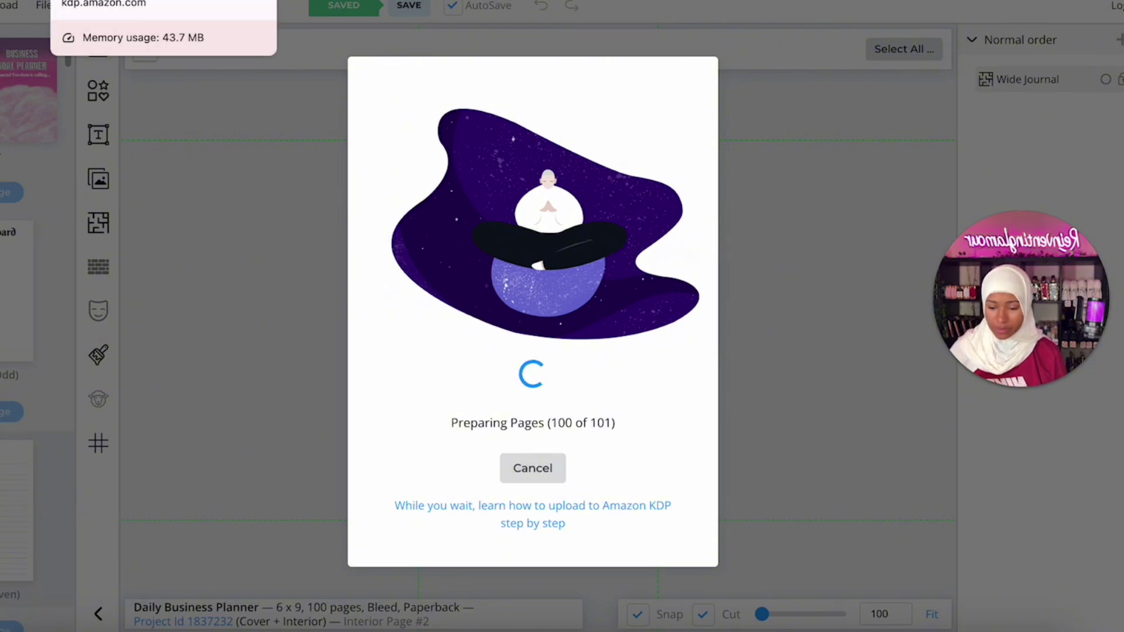
Switch to Kindle Direct Publishing and start creating a new hardcover book.
{"action": "left_click", "coordinate": [111, 0]}
{"action": "left_click", "coordinate": [909, 41]}
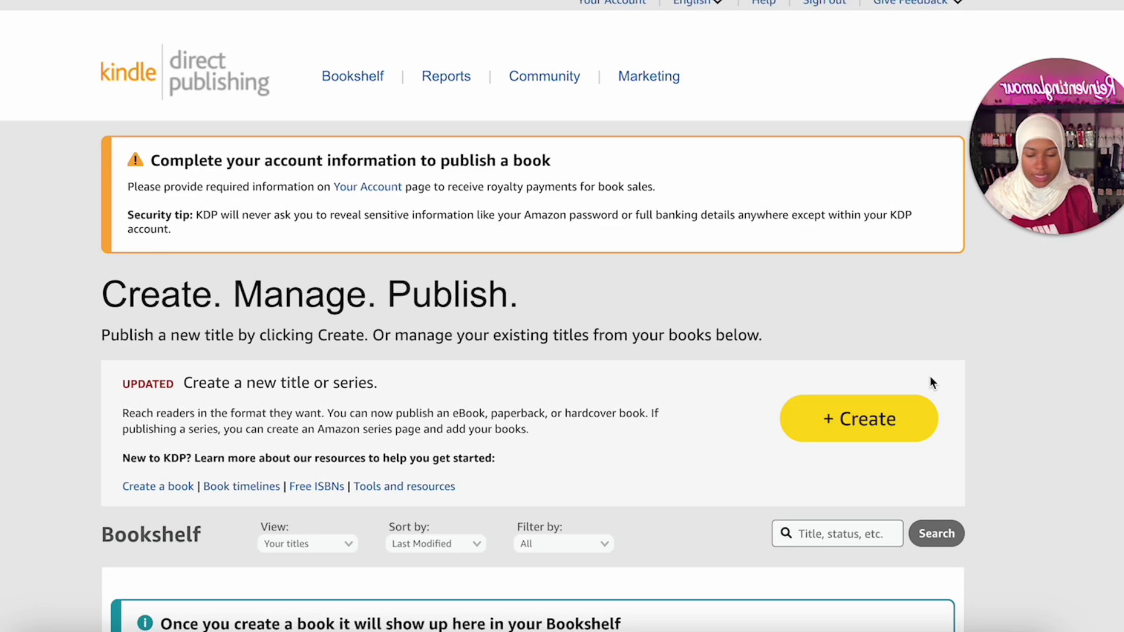
{"action": "scroll", "coordinate": [1035, 443], "scroll_direction": "down", "scroll_amount": 3}
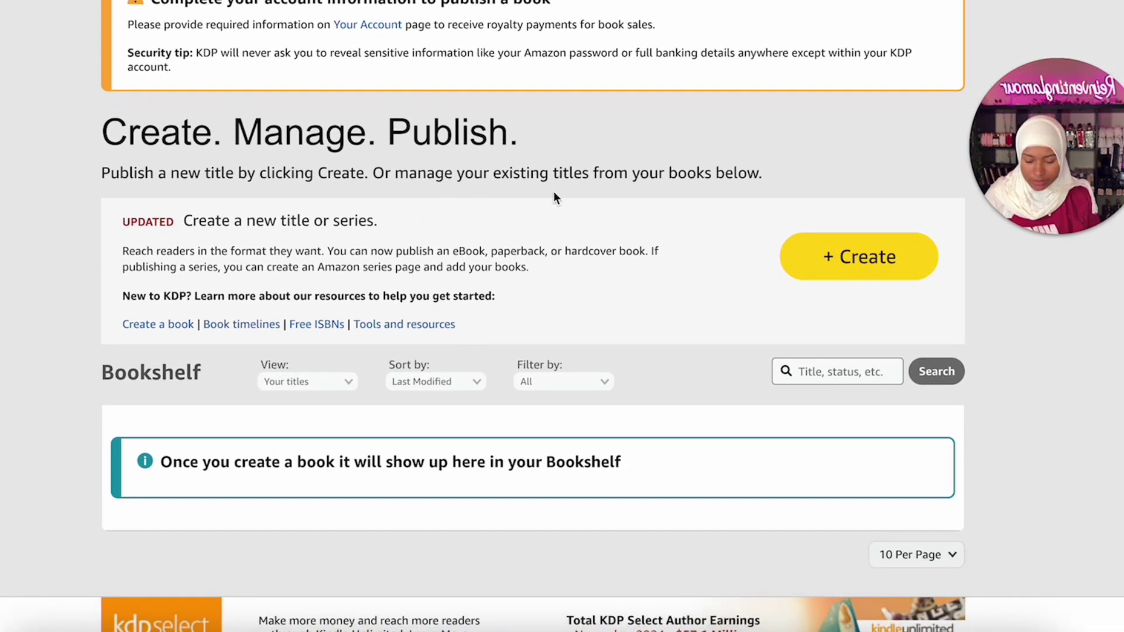
{"action": "left_click", "coordinate": [857, 265]}
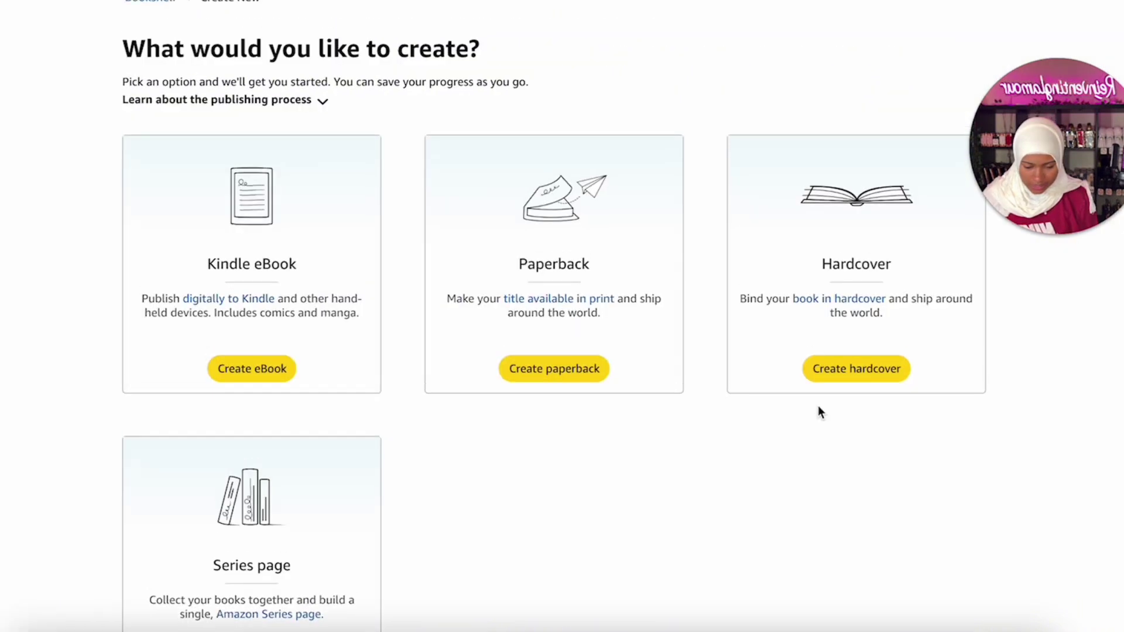
{"action": "scroll", "coordinate": [817, 405], "scroll_direction": "up", "scroll_amount": 1}
{"action": "left_click", "coordinate": [869, 457]}
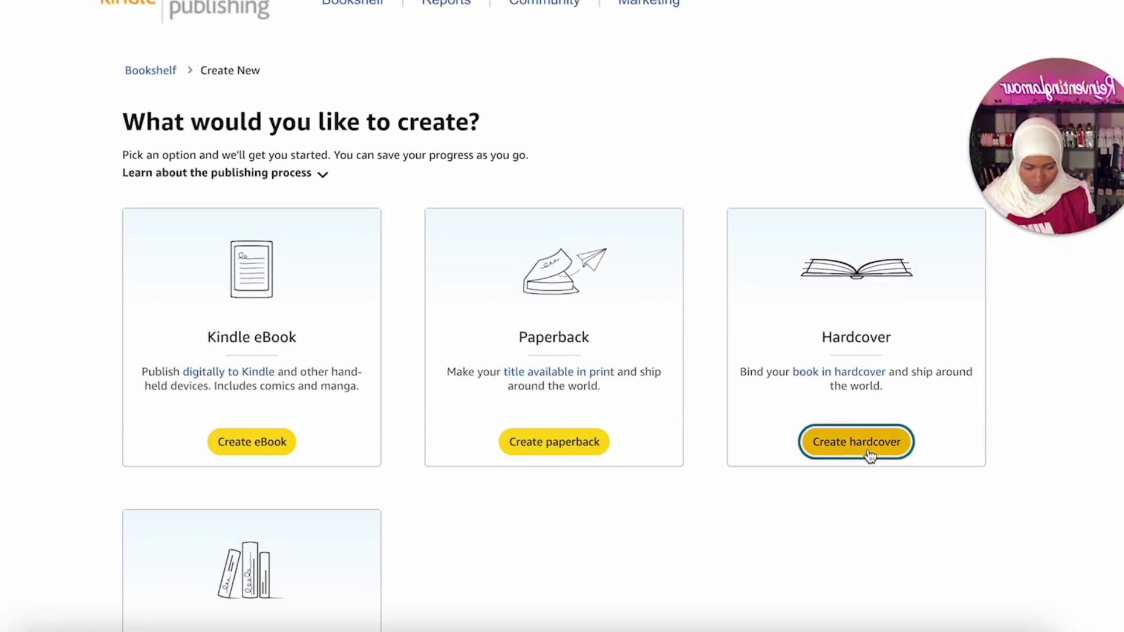
Enter "Business Goal Planner" as the book title in the hardcover details.
{"action": "left_click", "coordinate": [393, 232]}
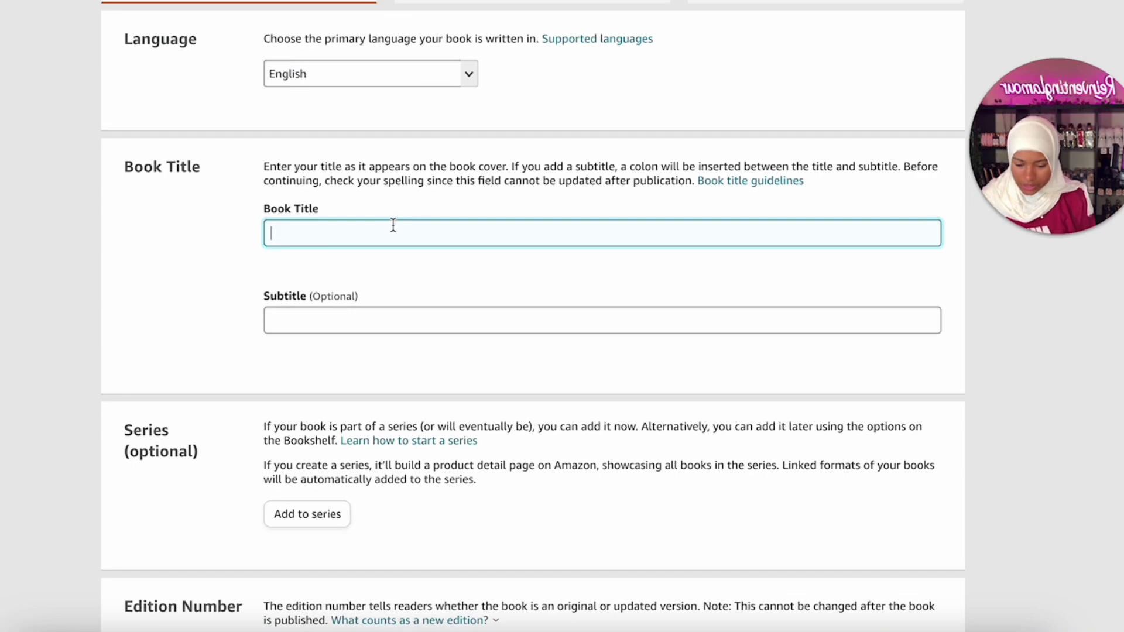
{"action": "type", "text": "Business Goal Planner"}
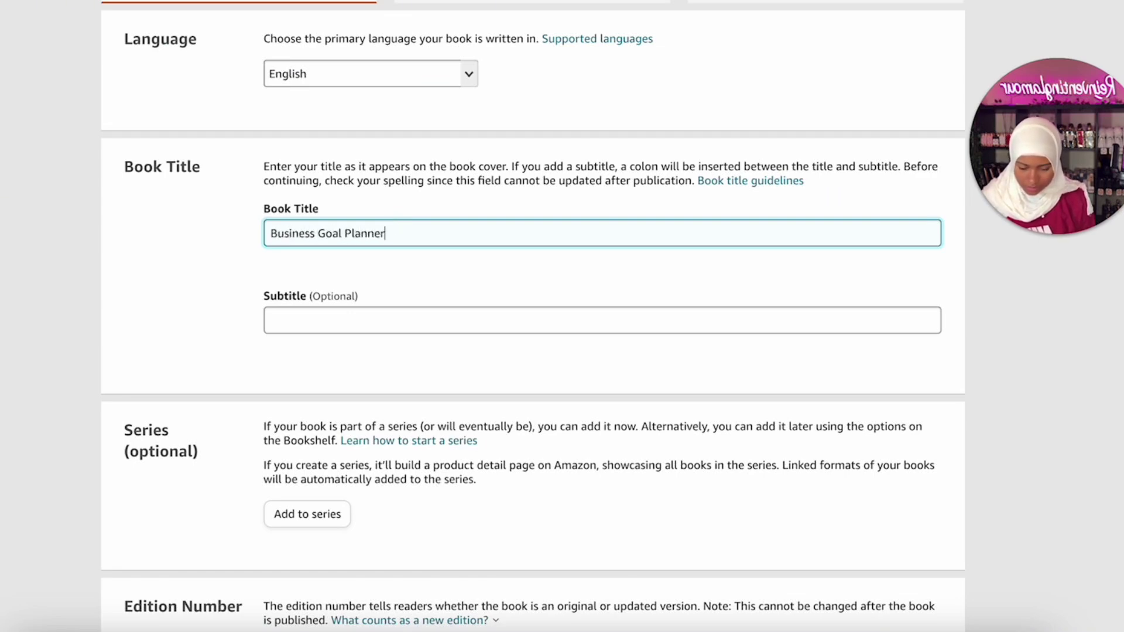
Fill in the primary author's first and last name and paste the prepared text into the book description.
{"action": "scroll", "coordinate": [357, 140], "scroll_direction": "down", "scroll_amount": 5}
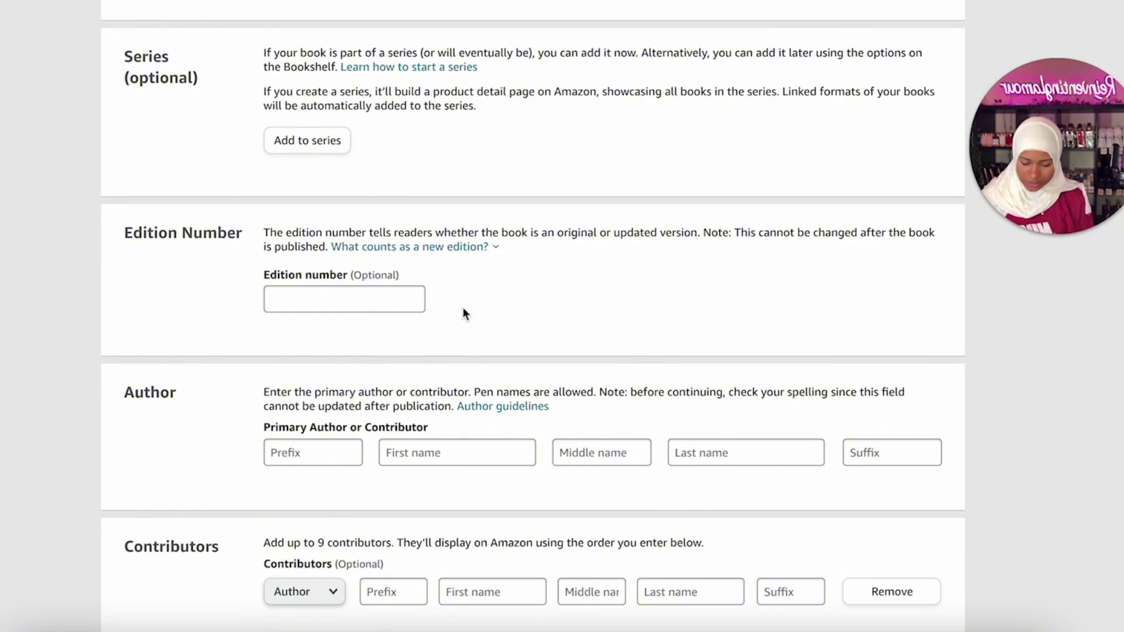
{"action": "scroll", "coordinate": [502, 433], "scroll_direction": "down", "scroll_amount": 1}
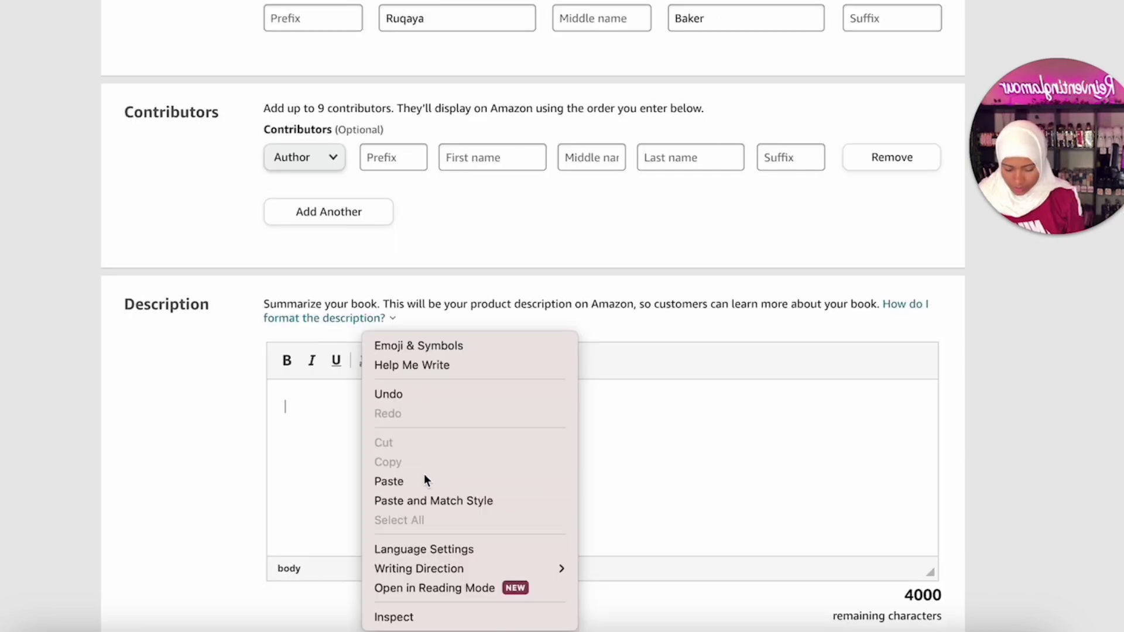
{"action": "left_click", "coordinate": [424, 475]}
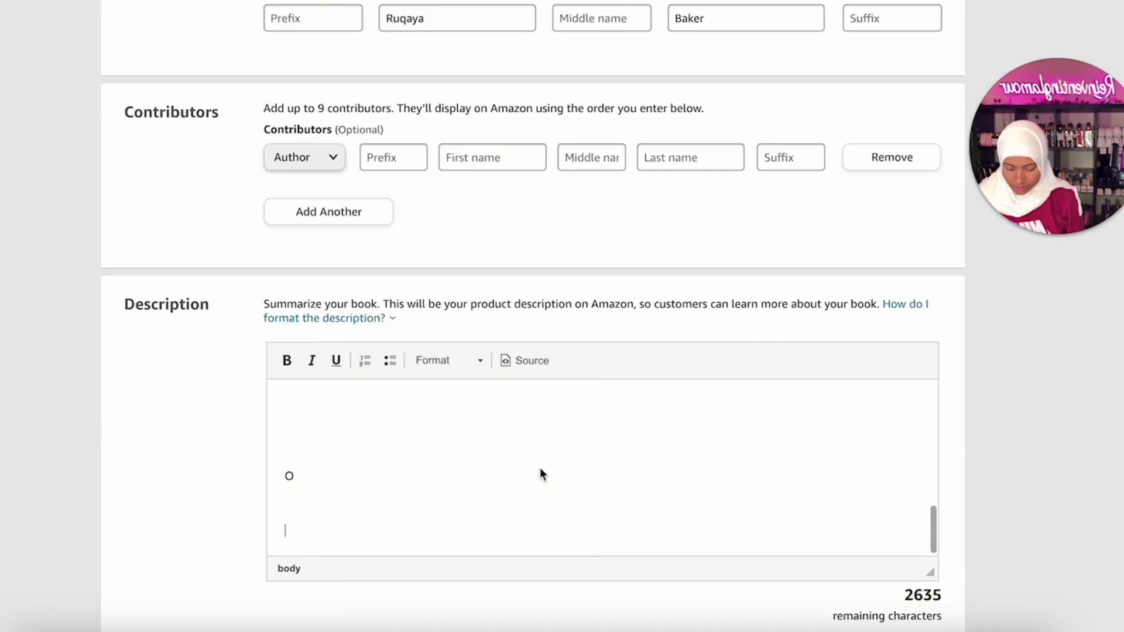
Declare that you own the copyright and publishing rights, and answer No to sexually explicit images or title.
{"action": "scroll", "coordinate": [422, 433], "scroll_direction": "down", "scroll_amount": 6}
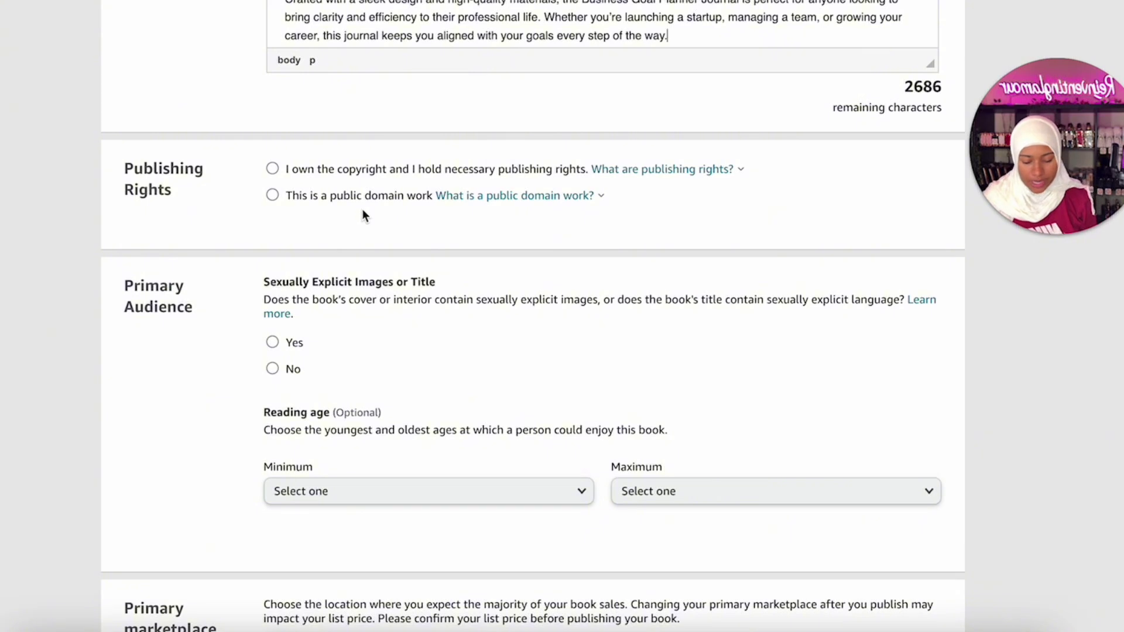
{"action": "left_click", "coordinate": [491, 171]}
{"action": "scroll", "coordinate": [508, 300], "scroll_direction": "down", "scroll_amount": 2}
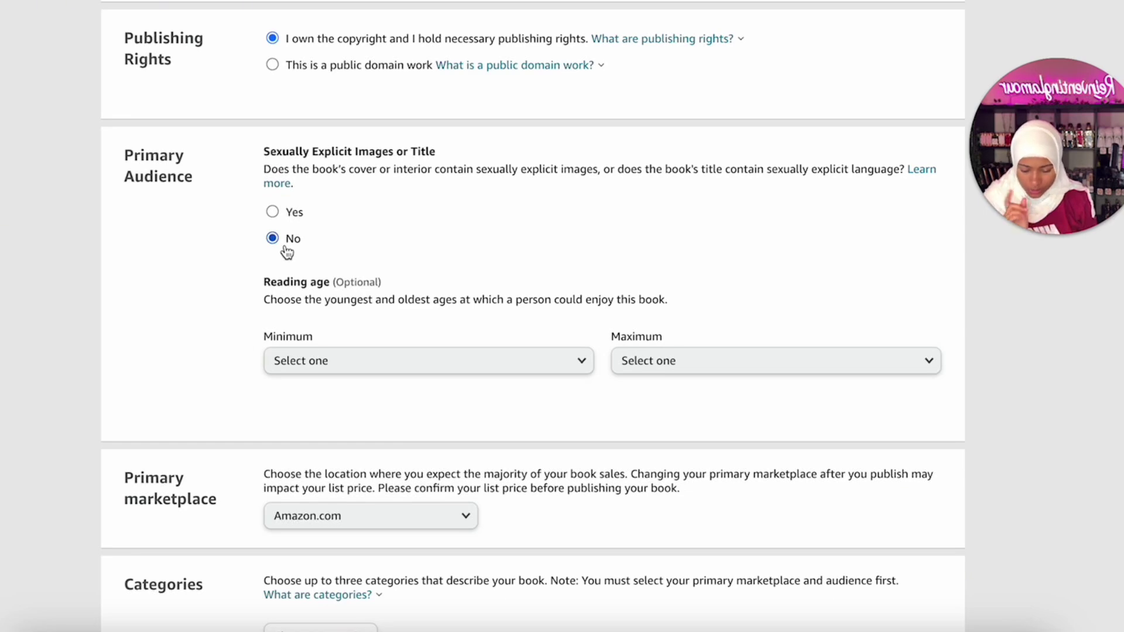
{"action": "scroll", "coordinate": [286, 251], "scroll_direction": "down", "scroll_amount": 4}
{"action": "key", "text": "Tab"}
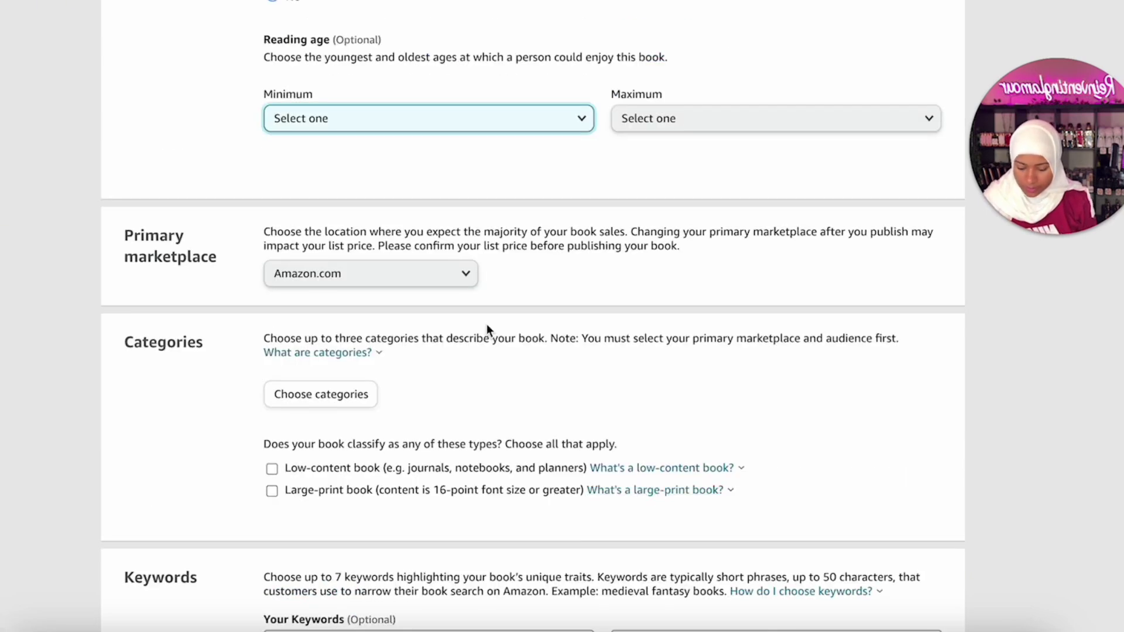
Classify the book as low-content and save the category placement Books › Business & Money › Women & Business › General.
{"action": "left_click", "coordinate": [426, 479]}
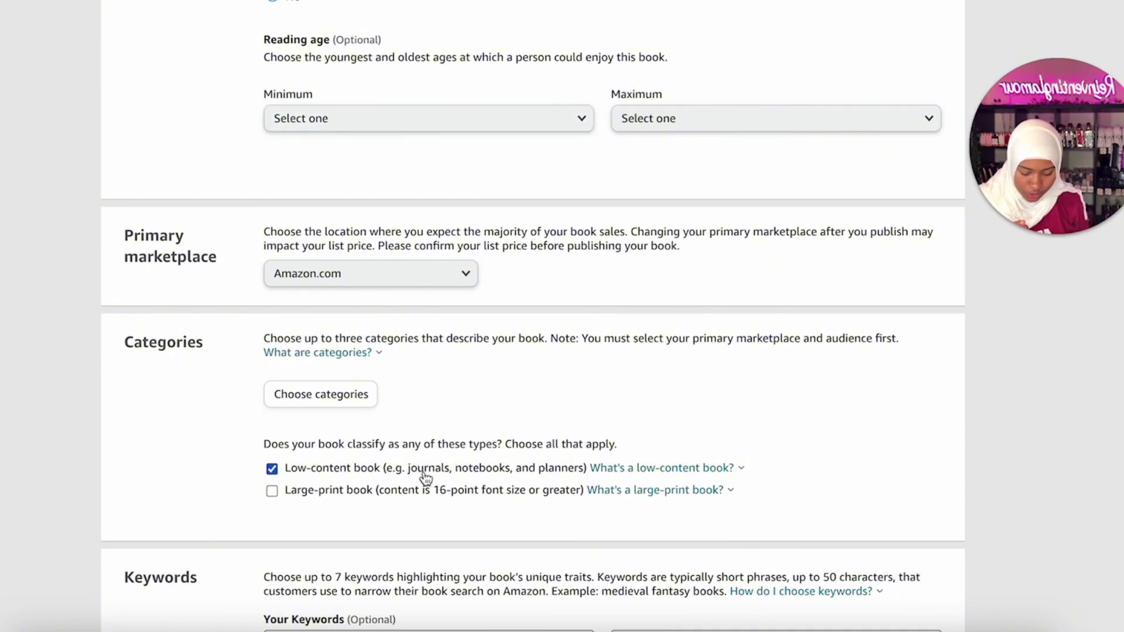
{"action": "scroll", "coordinate": [426, 478], "scroll_direction": "down", "scroll_amount": 5}
{"action": "left_click", "coordinate": [326, 103]}
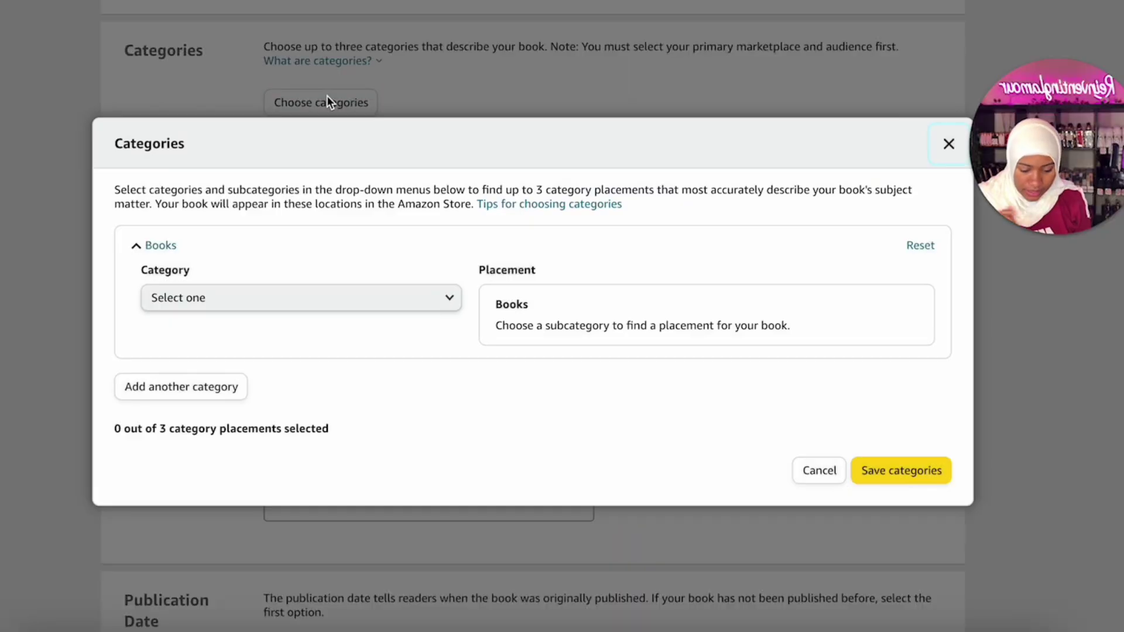
{"action": "left_click", "coordinate": [387, 305]}
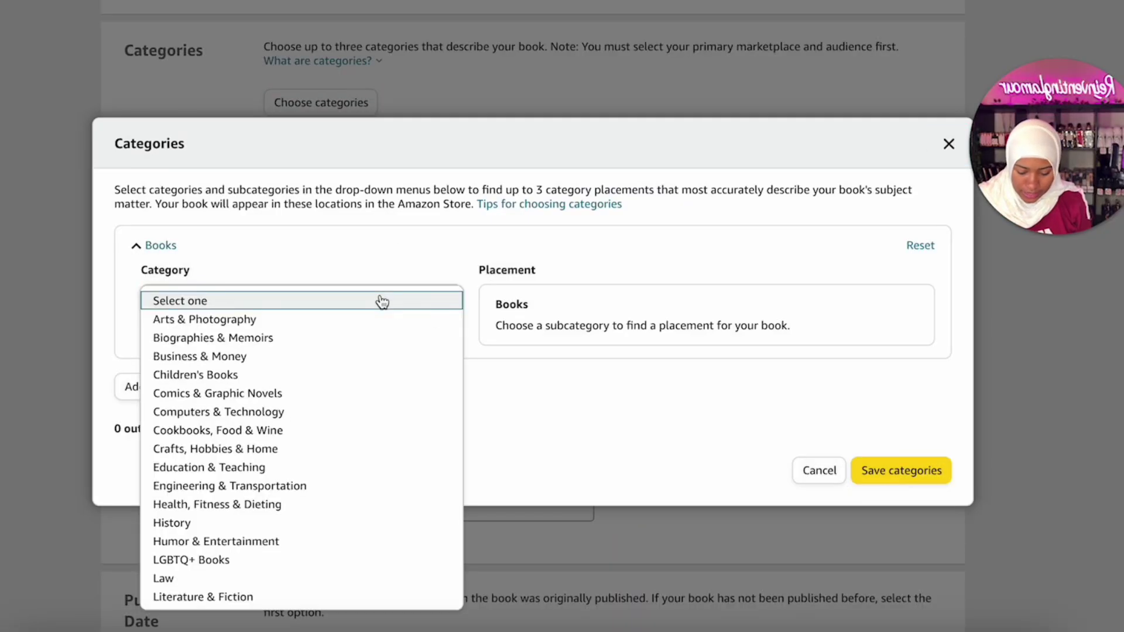
{"action": "left_click", "coordinate": [331, 356]}
{"action": "left_click", "coordinate": [346, 366]}
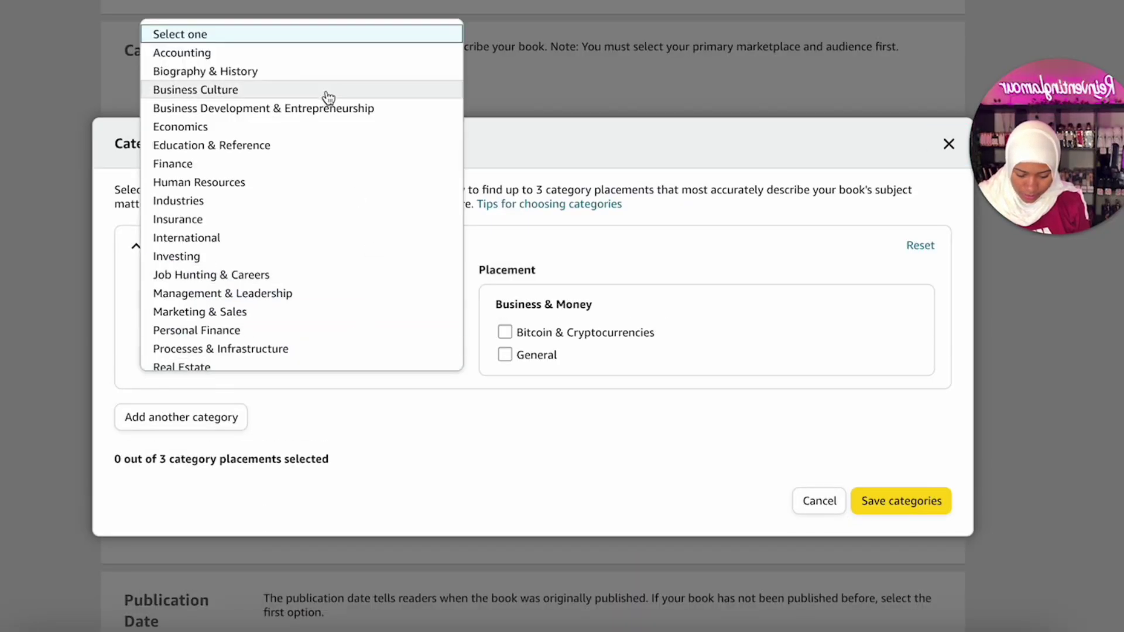
{"action": "scroll", "coordinate": [253, 334], "scroll_direction": "down", "scroll_amount": 2}
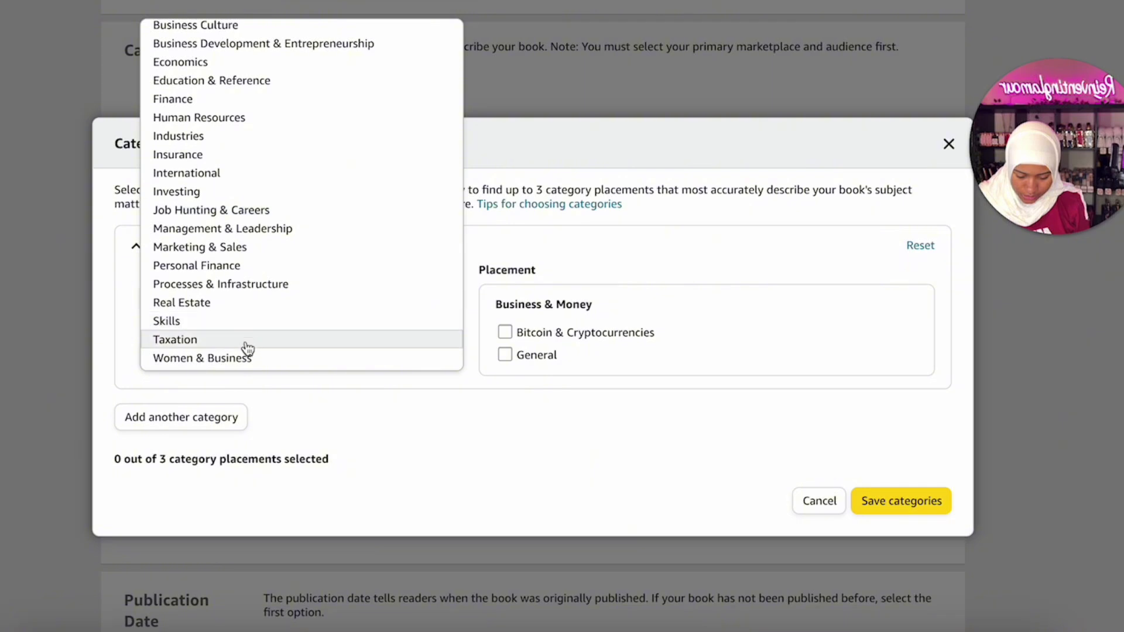
{"action": "left_click", "coordinate": [252, 358]}
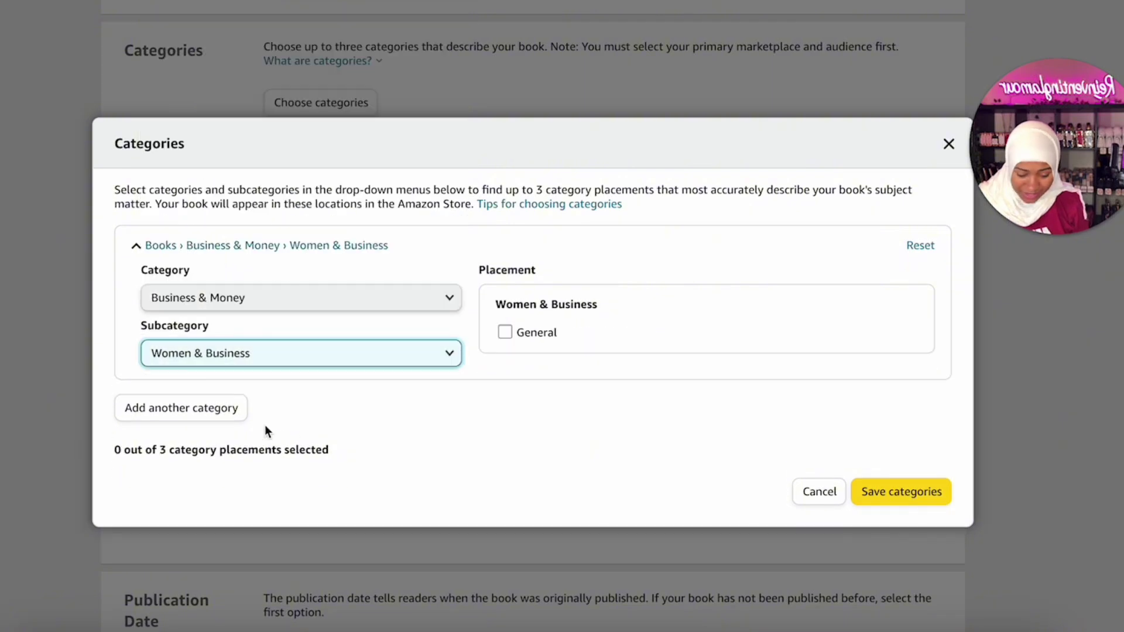
{"action": "left_click", "coordinate": [505, 332]}
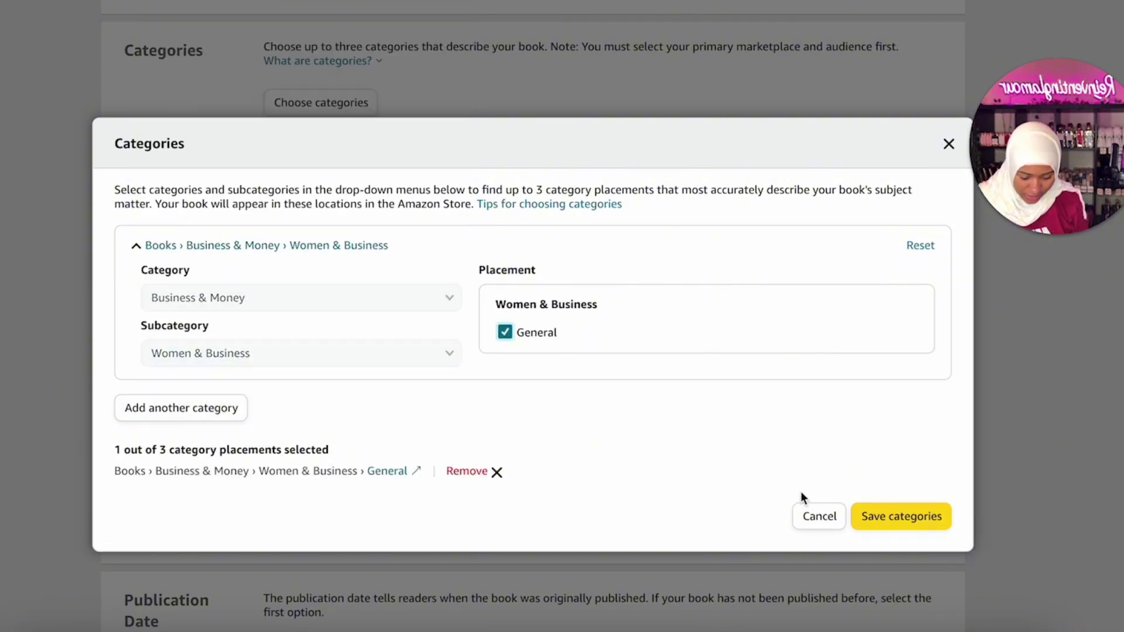
{"action": "left_click", "coordinate": [910, 521]}
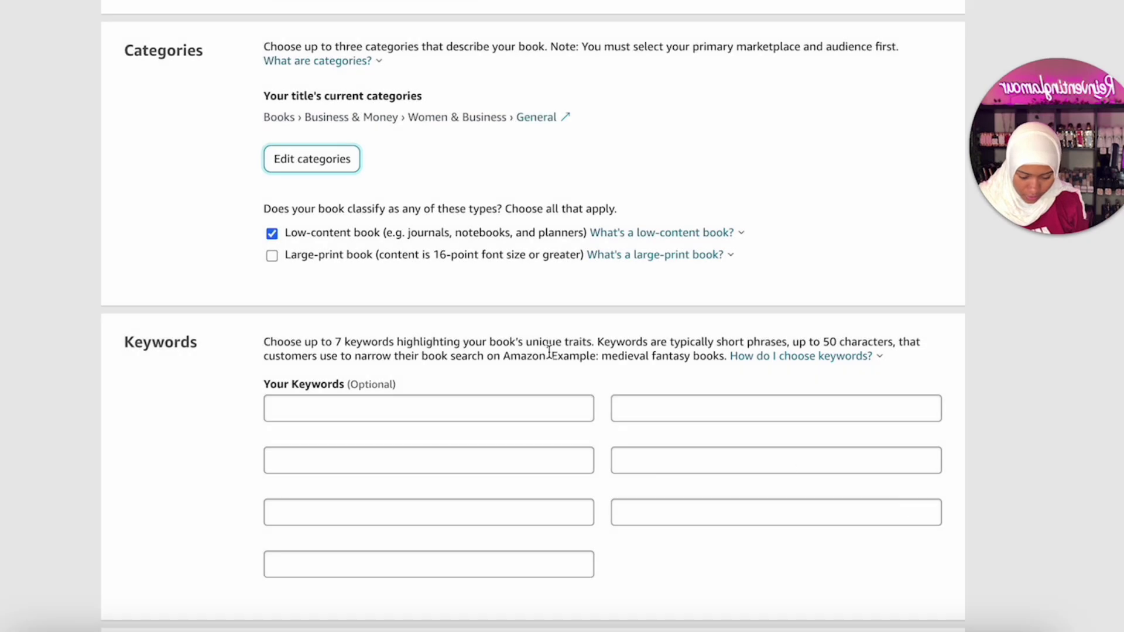
Add "Business" and "Goals" as two of the book's keywords.
{"action": "scroll", "coordinate": [406, 237], "scroll_direction": "down", "scroll_amount": 3}
{"action": "left_click", "coordinate": [405, 206]}
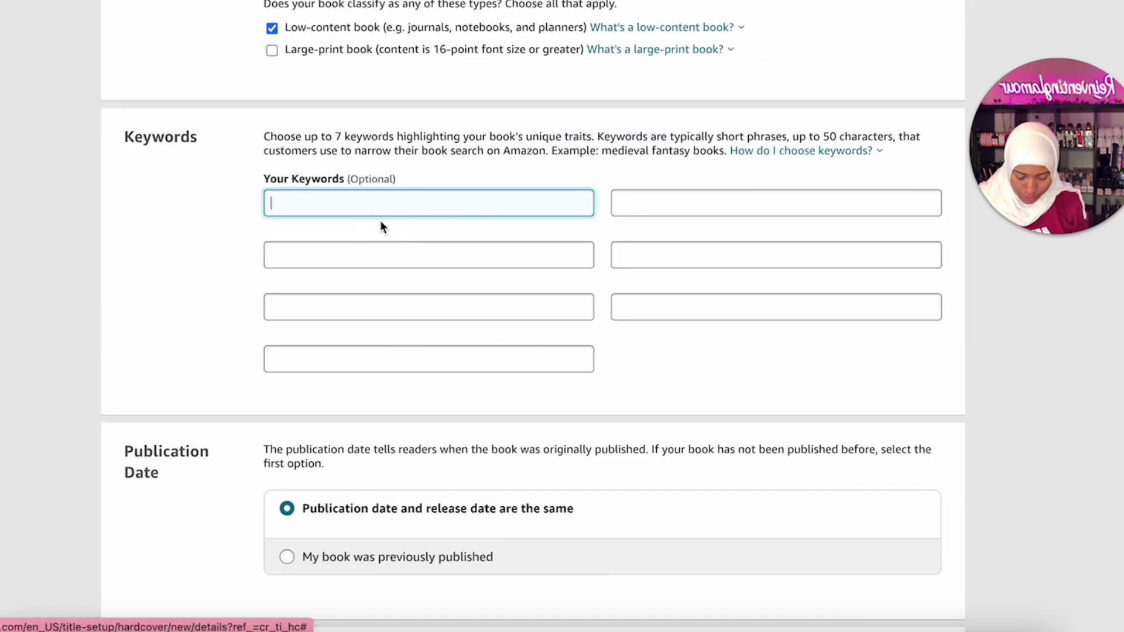
{"action": "type", "text": "Business"}
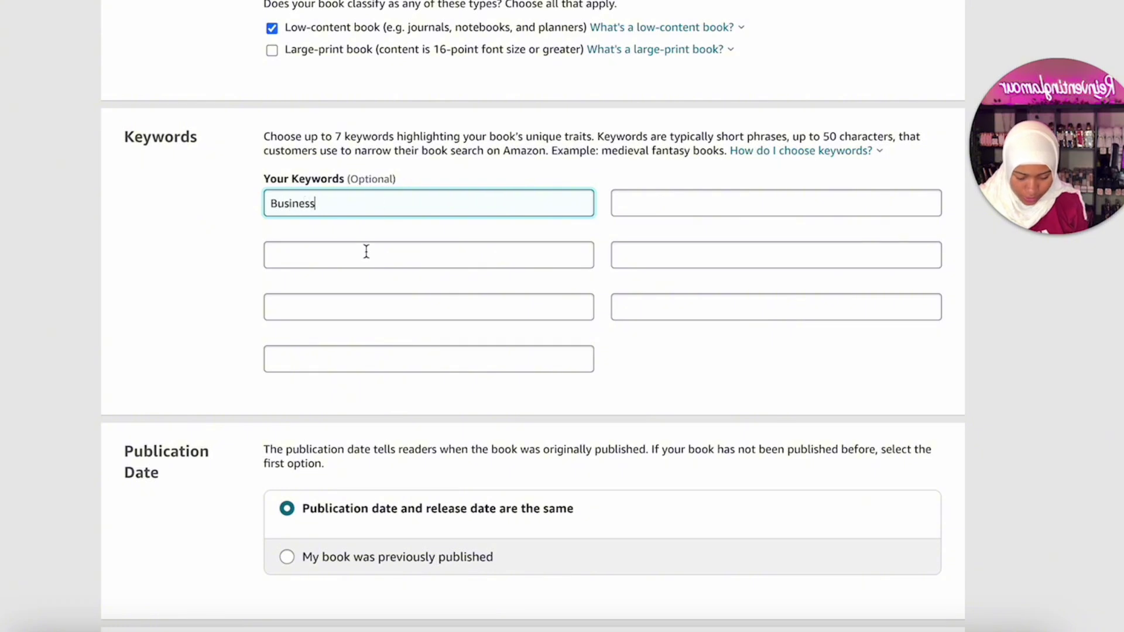
{"action": "left_click", "coordinate": [363, 253]}
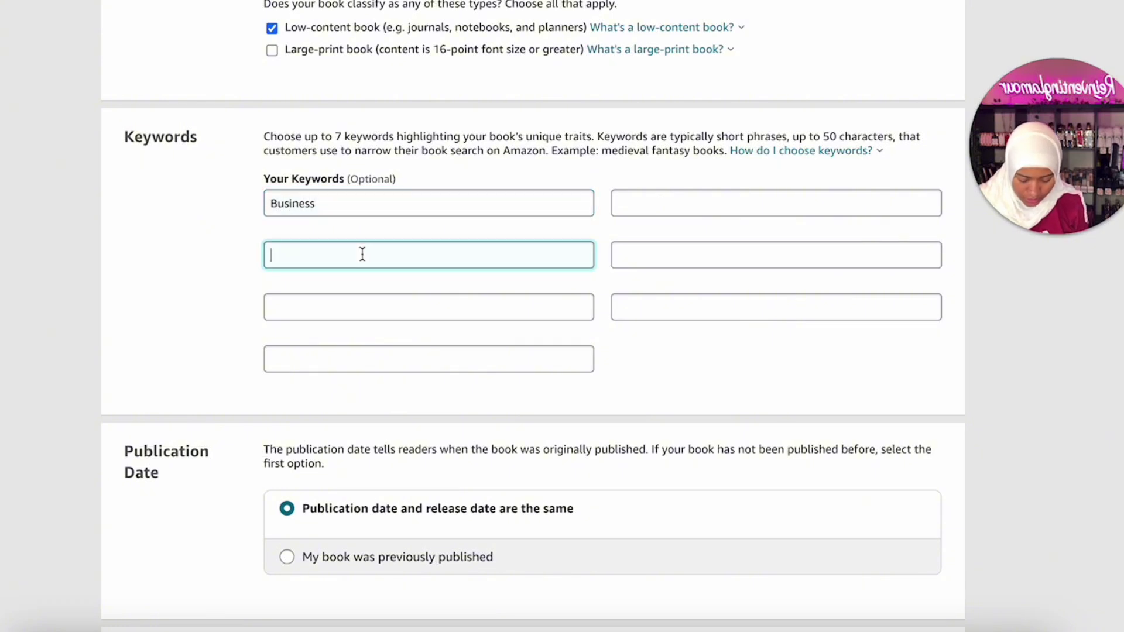
{"action": "type", "text": "Goals"}
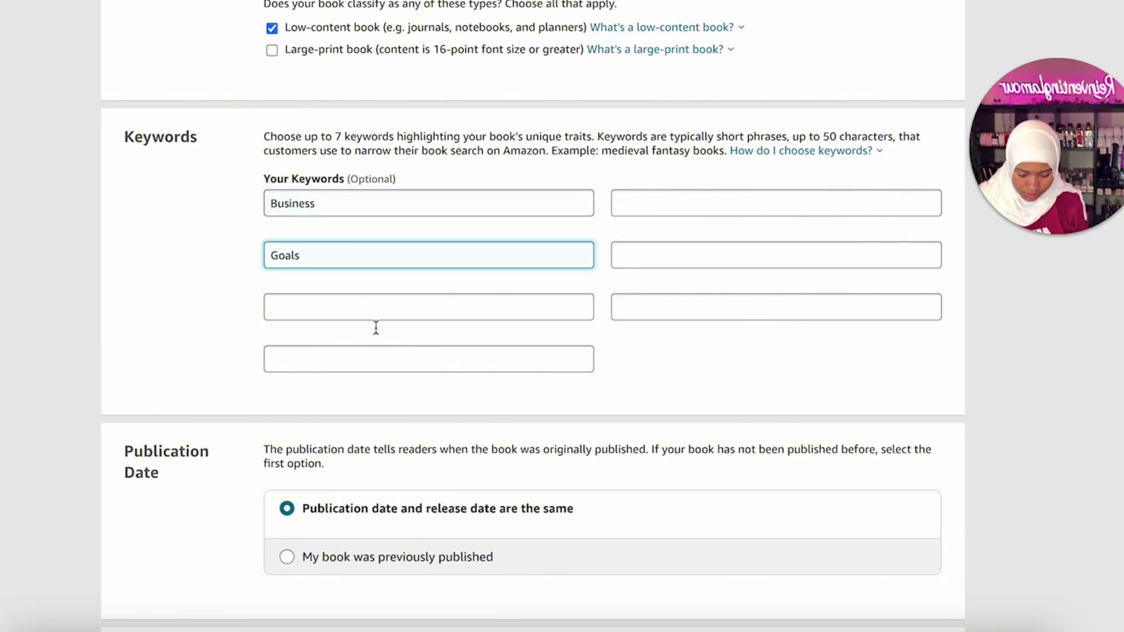
{"action": "scroll", "coordinate": [465, 517], "scroll_direction": "down", "scroll_amount": 4}
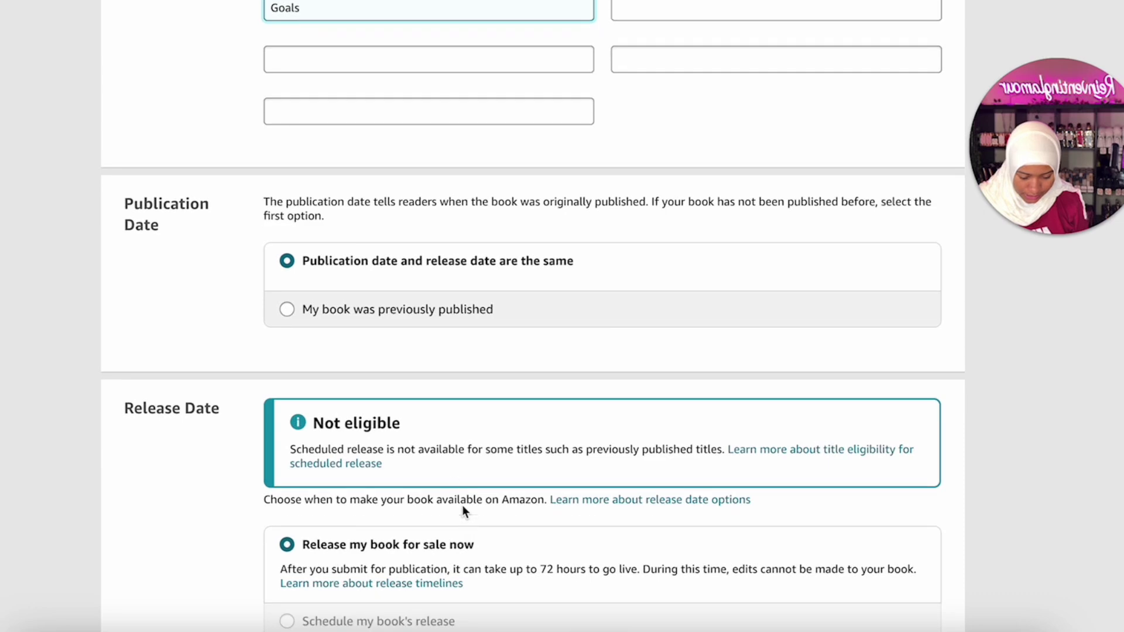
Save the book details with immediate release, continue to the content stage, and set the interior trim size to 8.25 x 11 in.
{"action": "scroll", "coordinate": [499, 580], "scroll_direction": "down", "scroll_amount": 3}
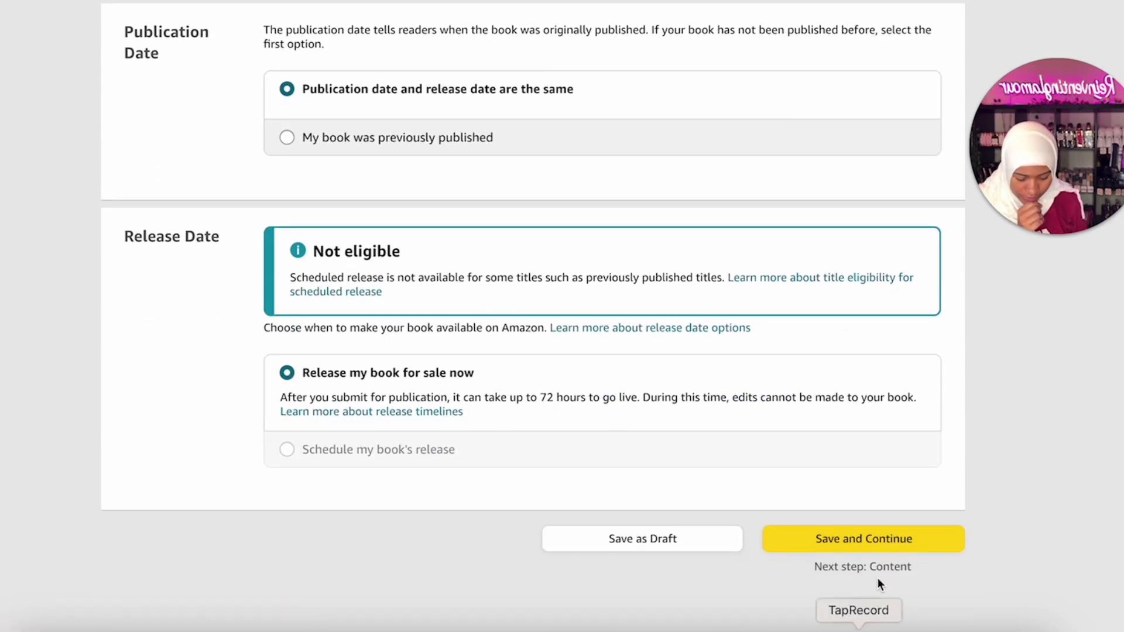
{"action": "left_click", "coordinate": [877, 534]}
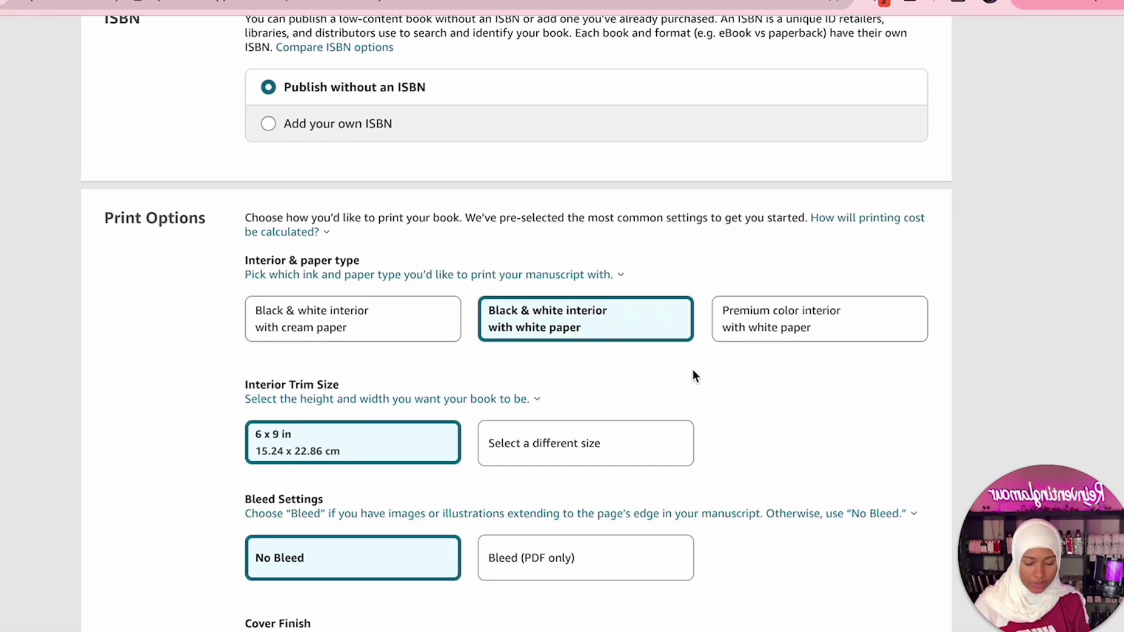
{"action": "scroll", "coordinate": [695, 375], "scroll_direction": "down", "scroll_amount": 4}
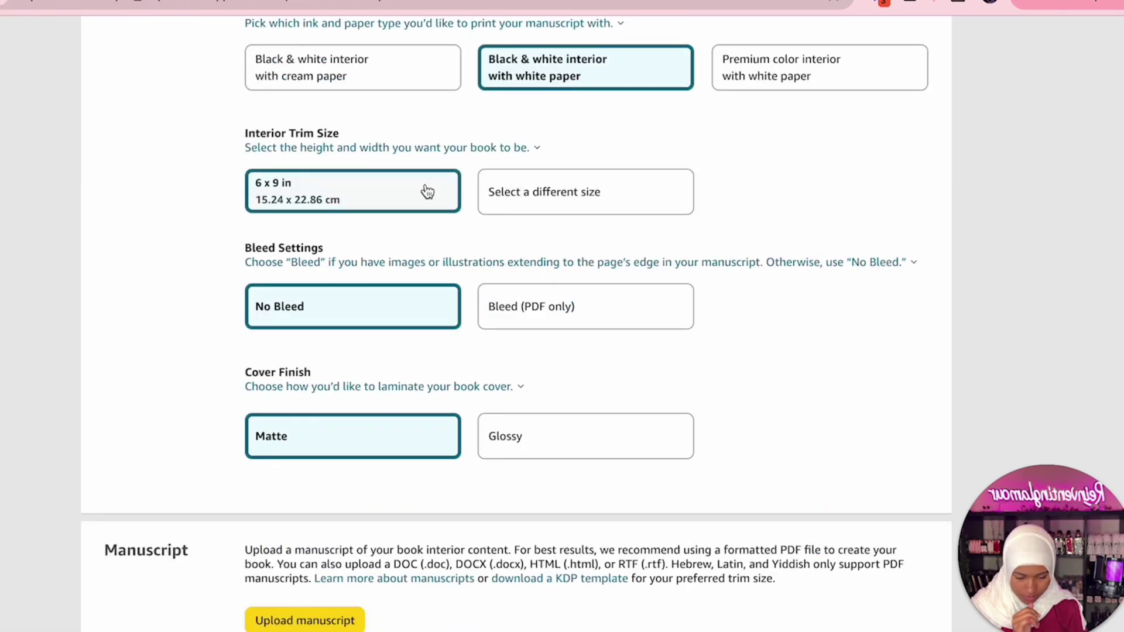
{"action": "left_click", "coordinate": [547, 191]}
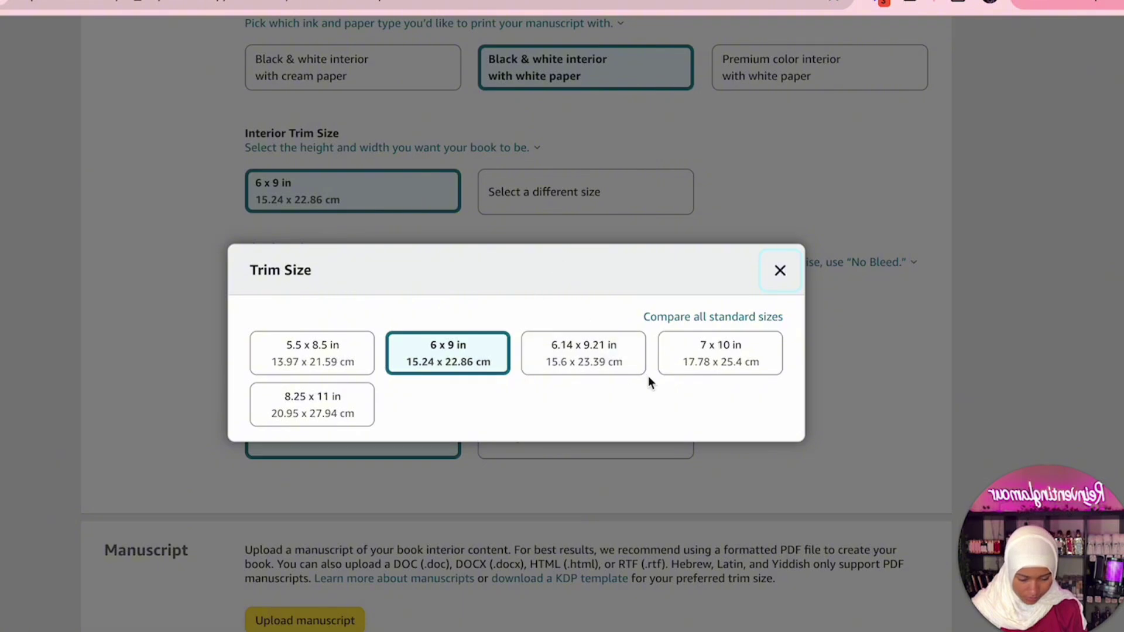
{"action": "left_click", "coordinate": [334, 410]}
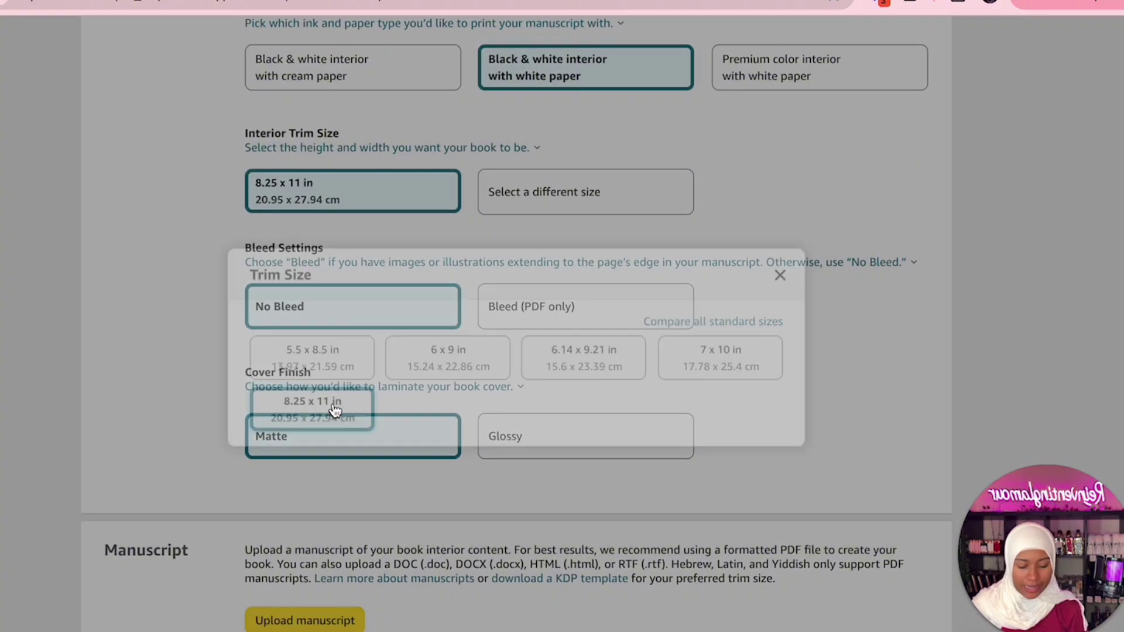
Try the Glossy cover finish and set it back to Matte.
{"action": "scroll", "coordinate": [438, 225], "scroll_direction": "down", "scroll_amount": 2}
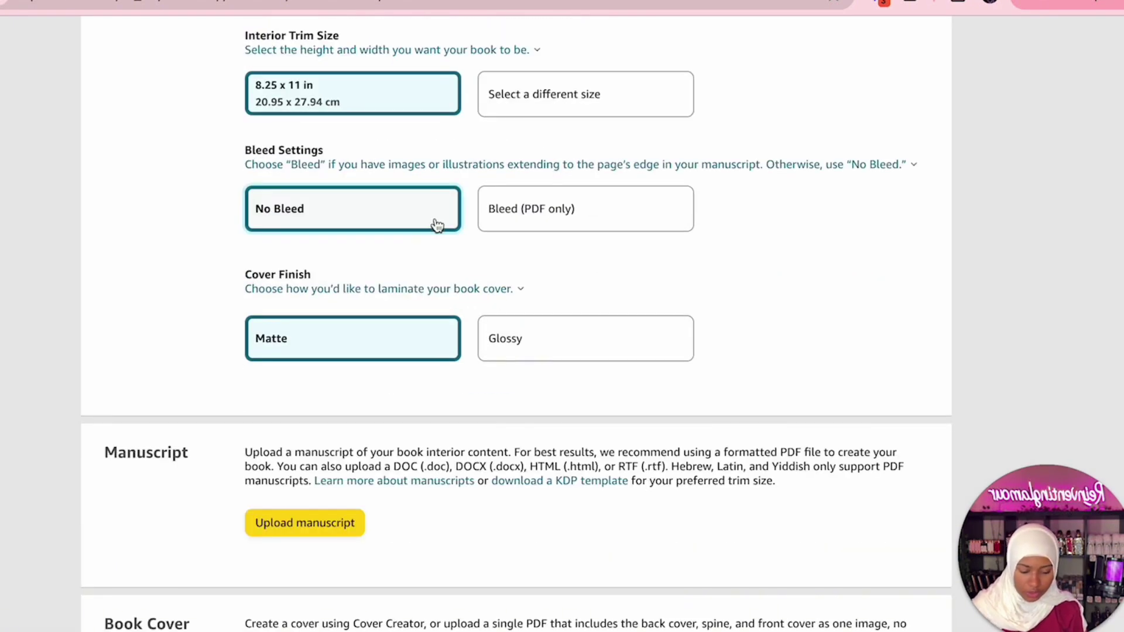
{"action": "left_click", "coordinate": [621, 360]}
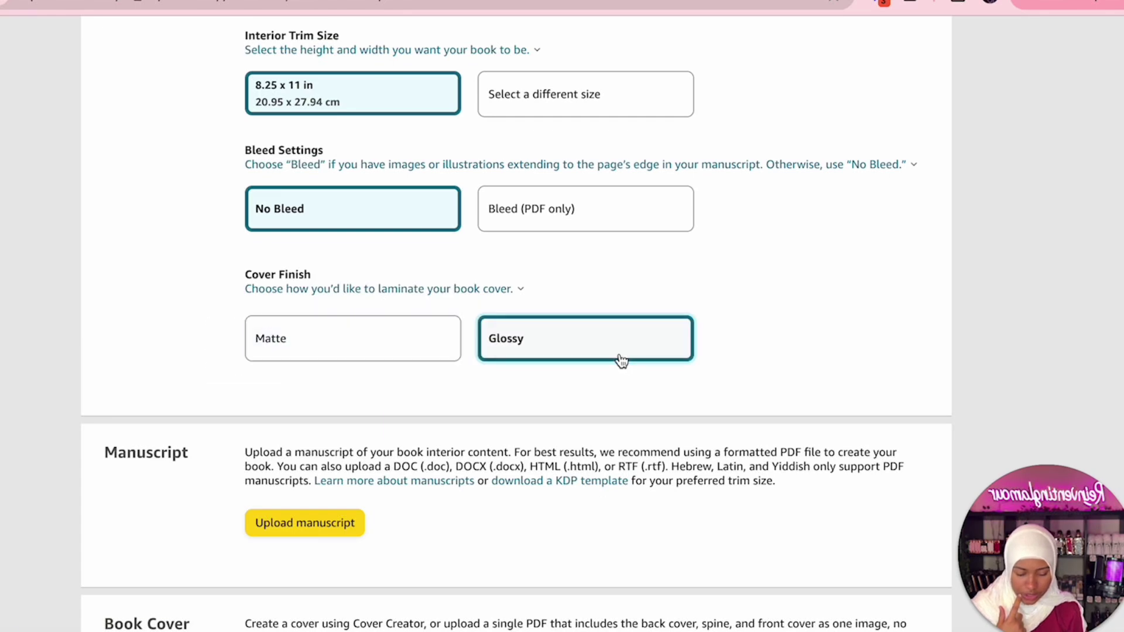
{"action": "scroll", "coordinate": [954, 395], "scroll_direction": "down", "scroll_amount": 3}
{"action": "left_click", "coordinate": [341, 170]}
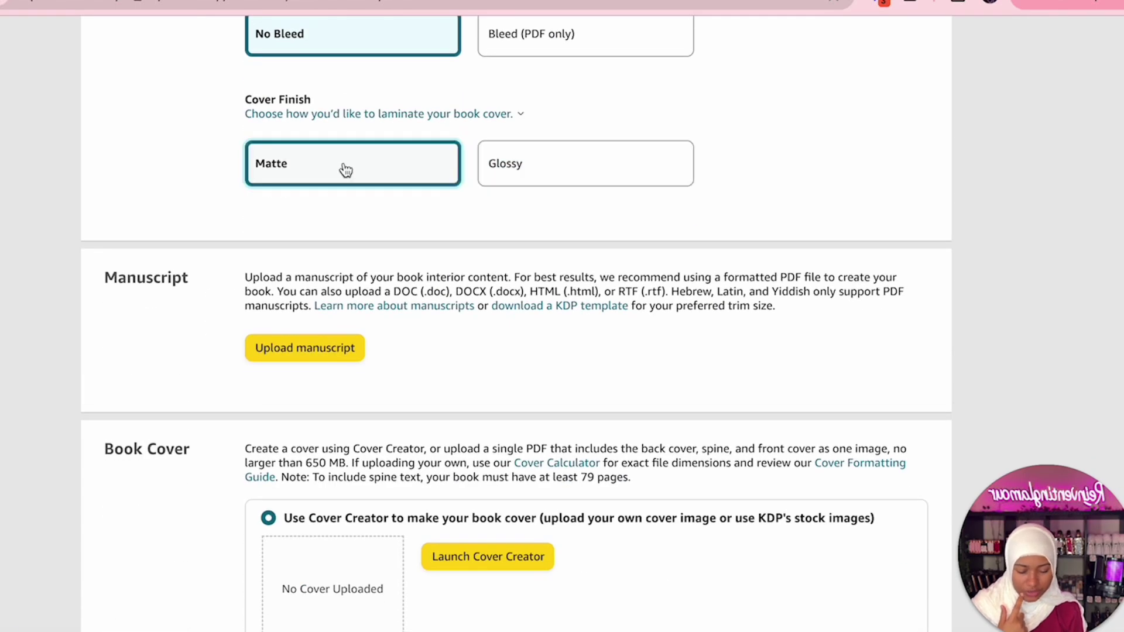
Upload "Paperback Interior (Daily_Business_Planner) 6X9 100 pages Bleed CMYK.pdf" as the manuscript and the print-ready Business Goal Planner cover file.
{"action": "scroll", "coordinate": [800, 270], "scroll_direction": "down", "scroll_amount": 3}
{"action": "left_click", "coordinate": [337, 203]}
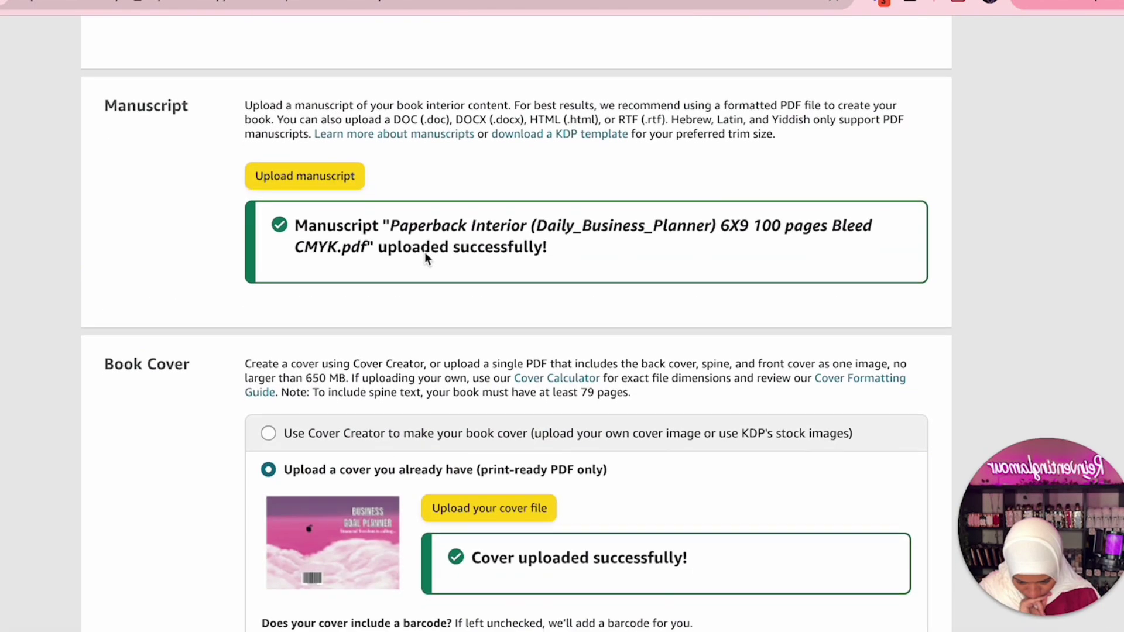
{"action": "scroll", "coordinate": [475, 426], "scroll_direction": "down", "scroll_amount": 1}
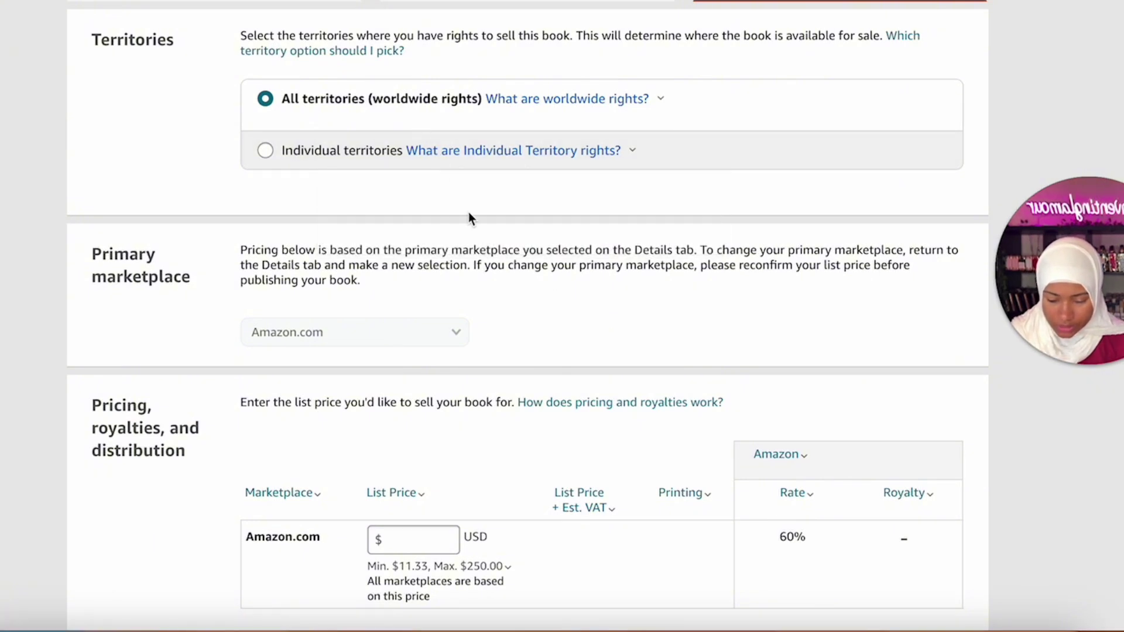
Set the Amazon.com list price to 18 USD as the basis for all marketplaces.
{"action": "scroll", "coordinate": [604, 352], "scroll_direction": "down", "scroll_amount": 7}
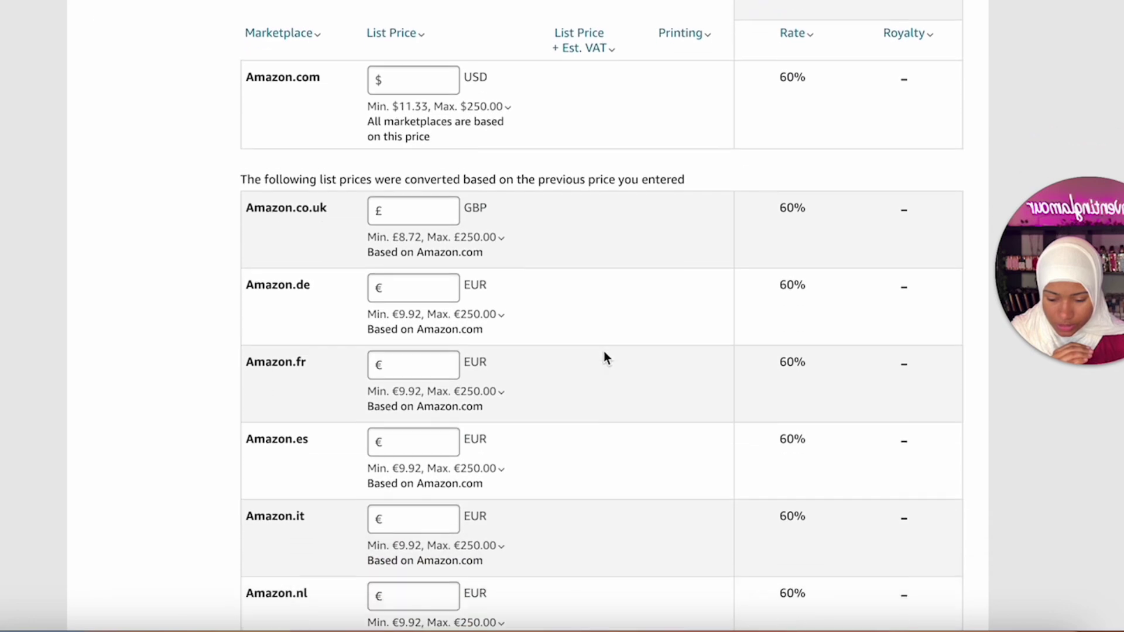
{"action": "scroll", "coordinate": [472, 133], "scroll_direction": "up", "scroll_amount": 1}
{"action": "left_click", "coordinate": [419, 157]}
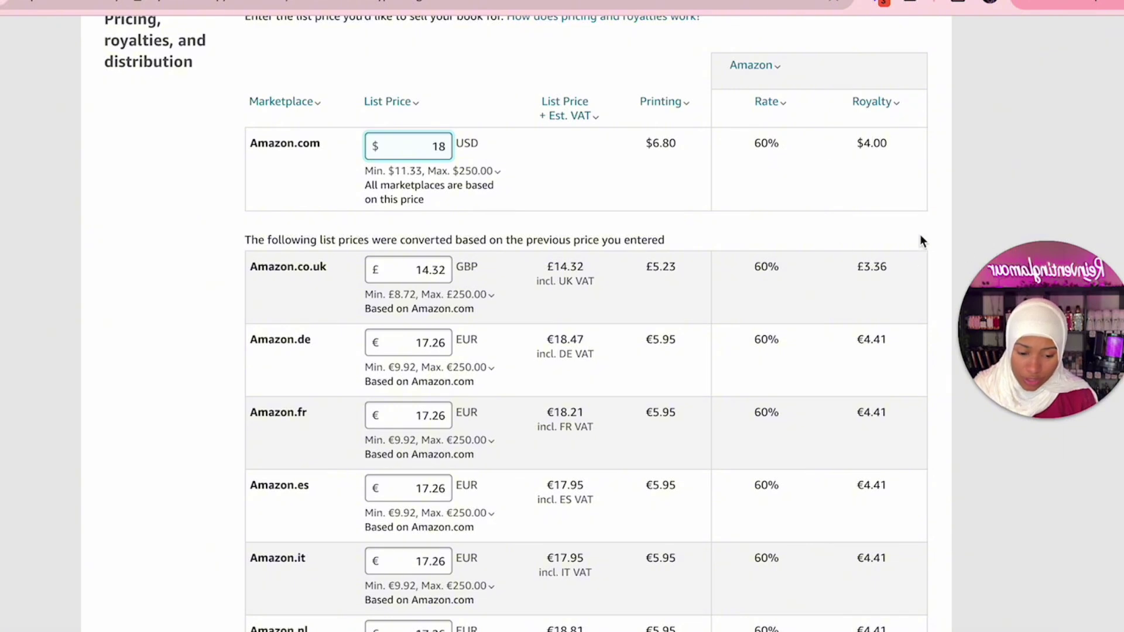
Read the royalty rate explanation and review the printing costs, royalties and converted list prices for each Amazon marketplace.
{"action": "left_click", "coordinate": [763, 104]}
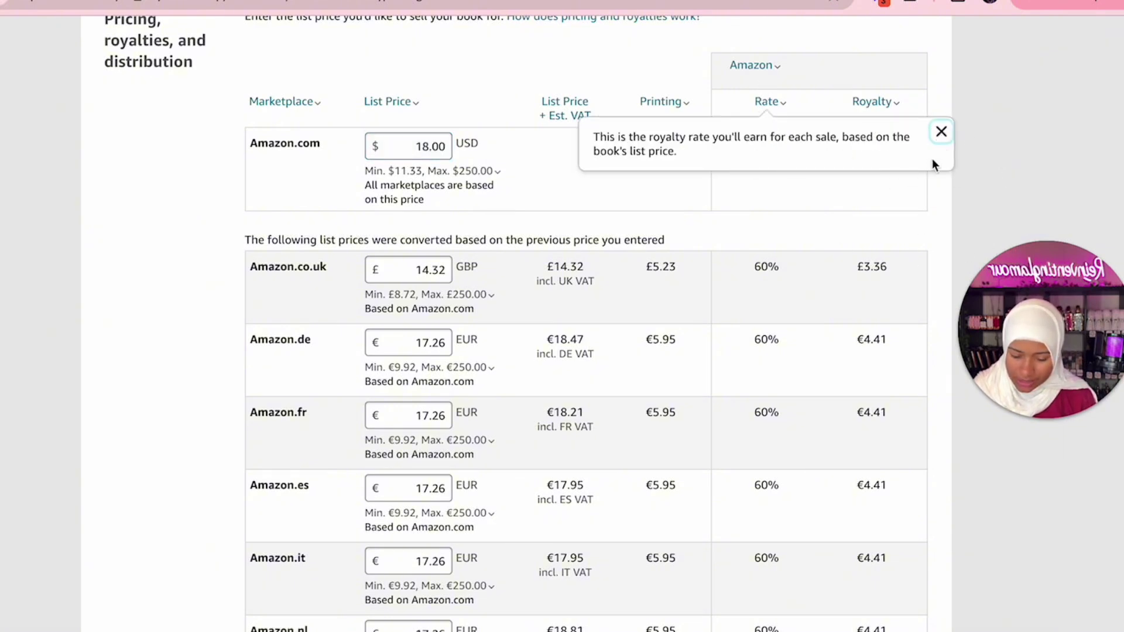
{"action": "left_click", "coordinate": [943, 132]}
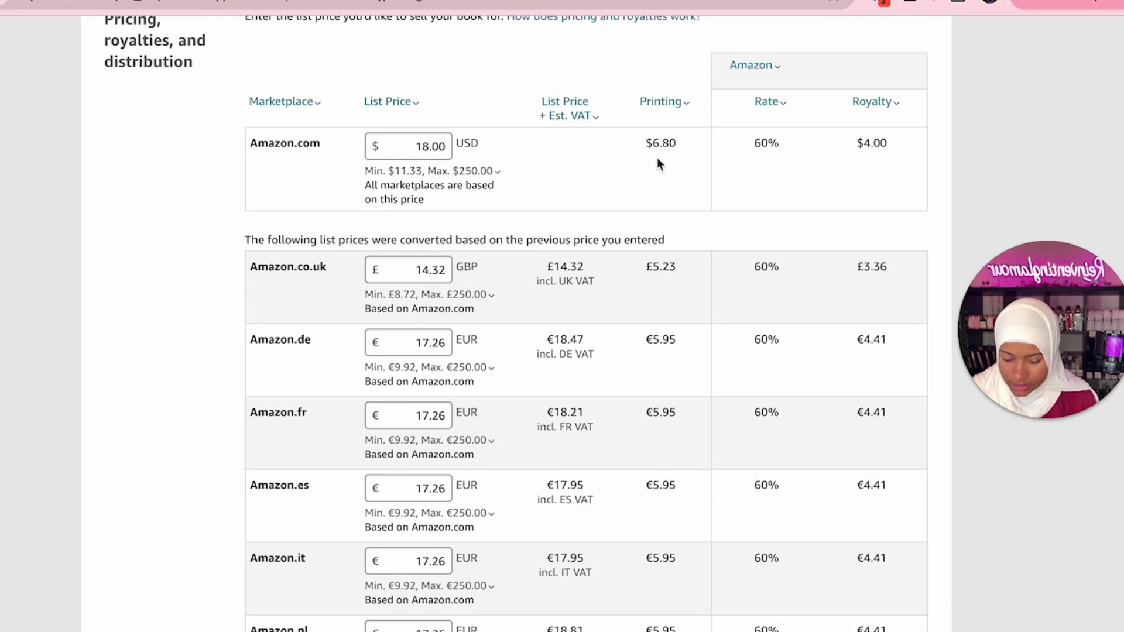
{"action": "scroll", "coordinate": [772, 227], "scroll_direction": "down", "scroll_amount": 3}
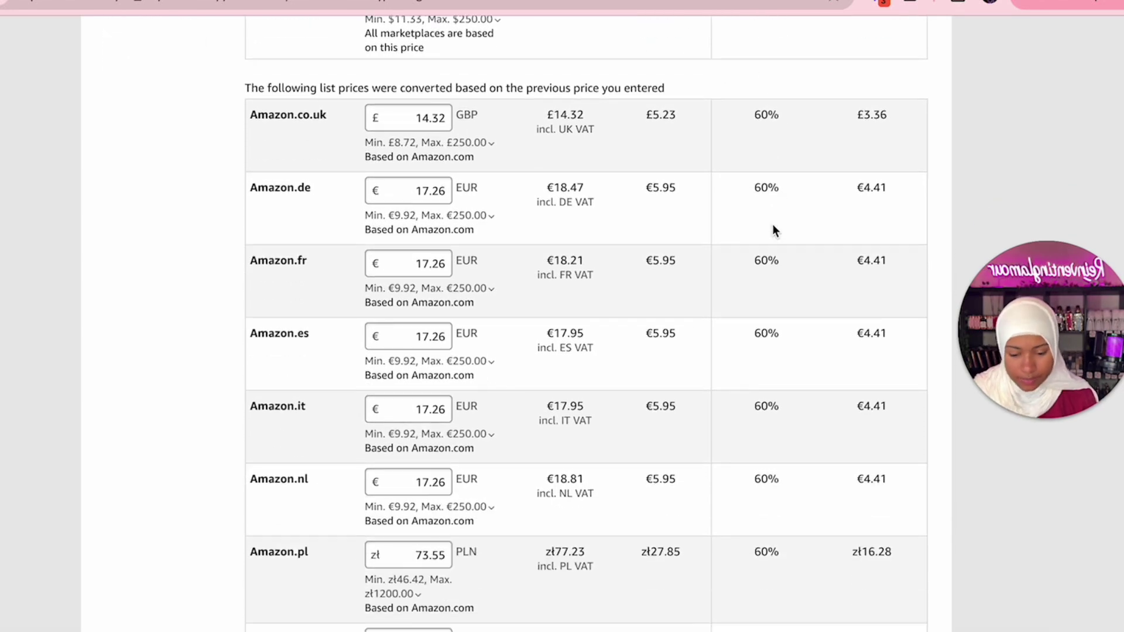
{"action": "scroll", "coordinate": [773, 228], "scroll_direction": "up", "scroll_amount": 3}
{"action": "scroll", "coordinate": [772, 231], "scroll_direction": "up", "scroll_amount": 2}
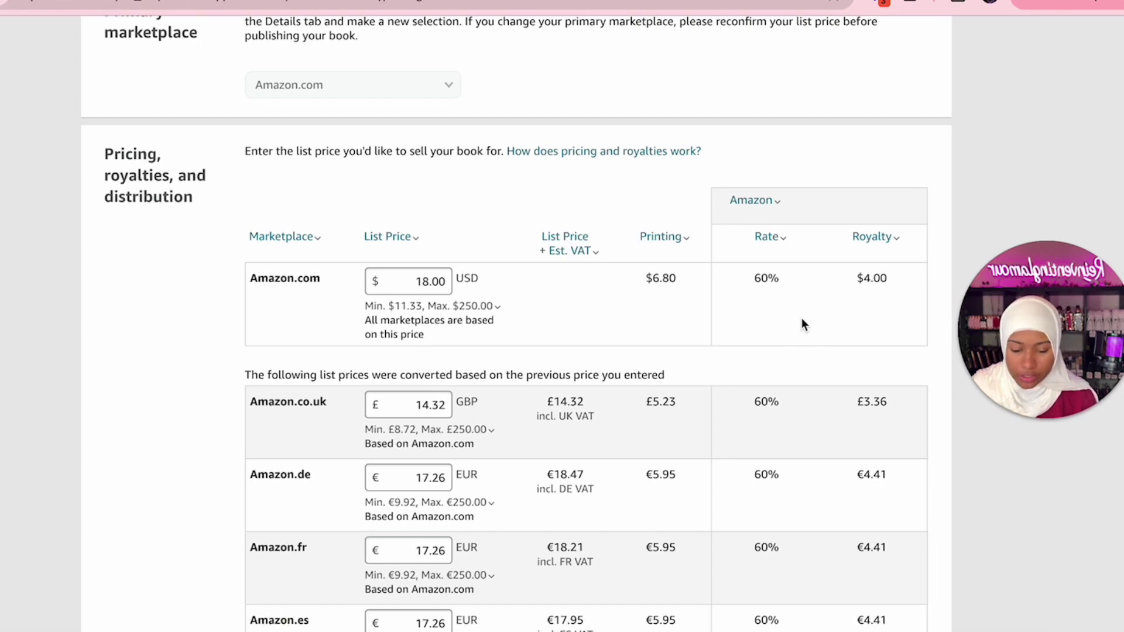
{"action": "scroll", "coordinate": [646, 359], "scroll_direction": "up", "scroll_amount": 4}
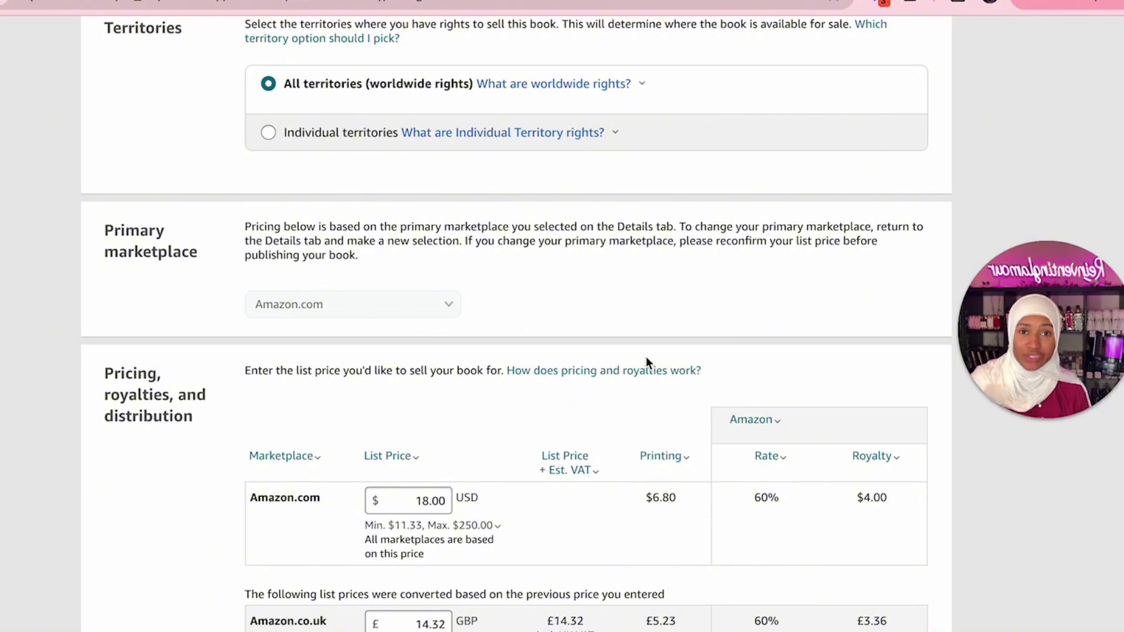
{"action": "scroll", "coordinate": [646, 359], "scroll_direction": "down", "scroll_amount": 10}
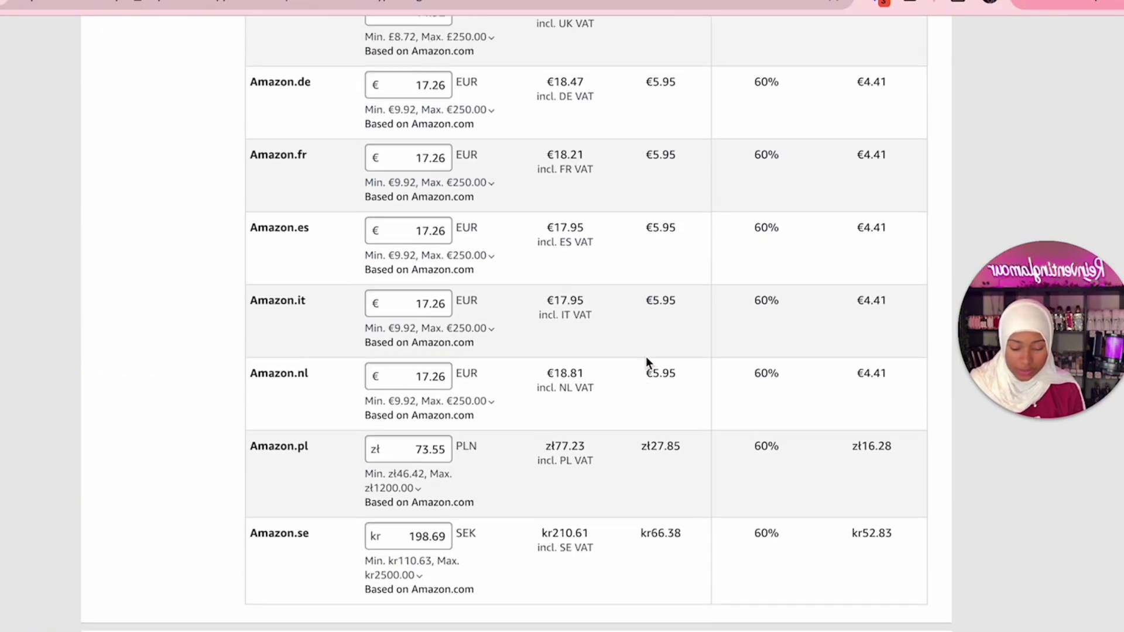
{"action": "scroll", "coordinate": [647, 361], "scroll_direction": "down", "scroll_amount": 1}
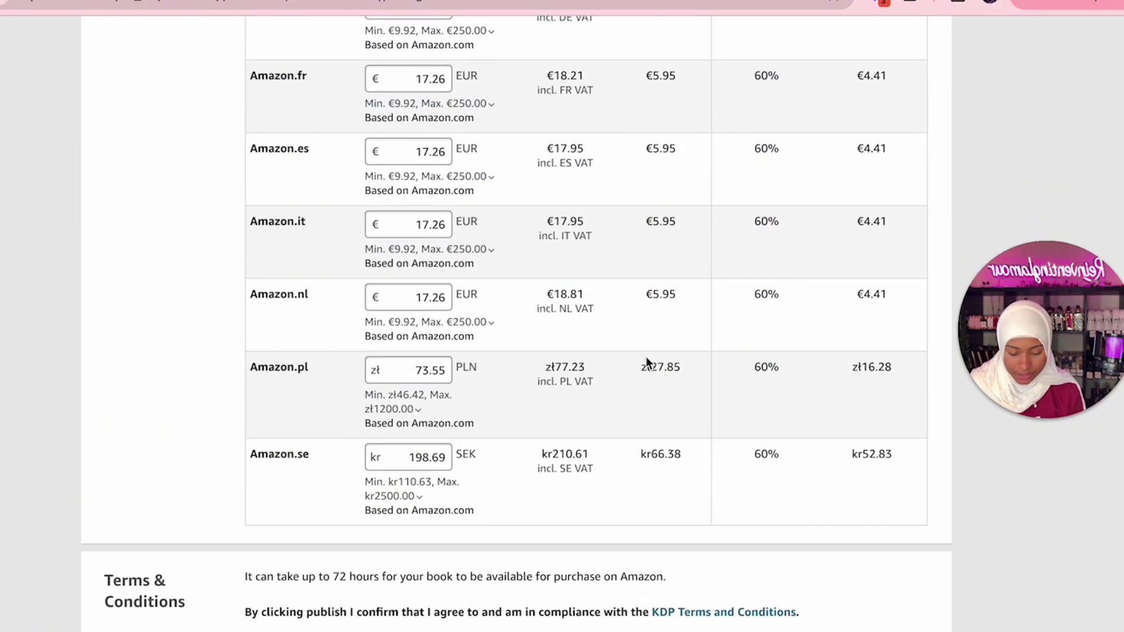